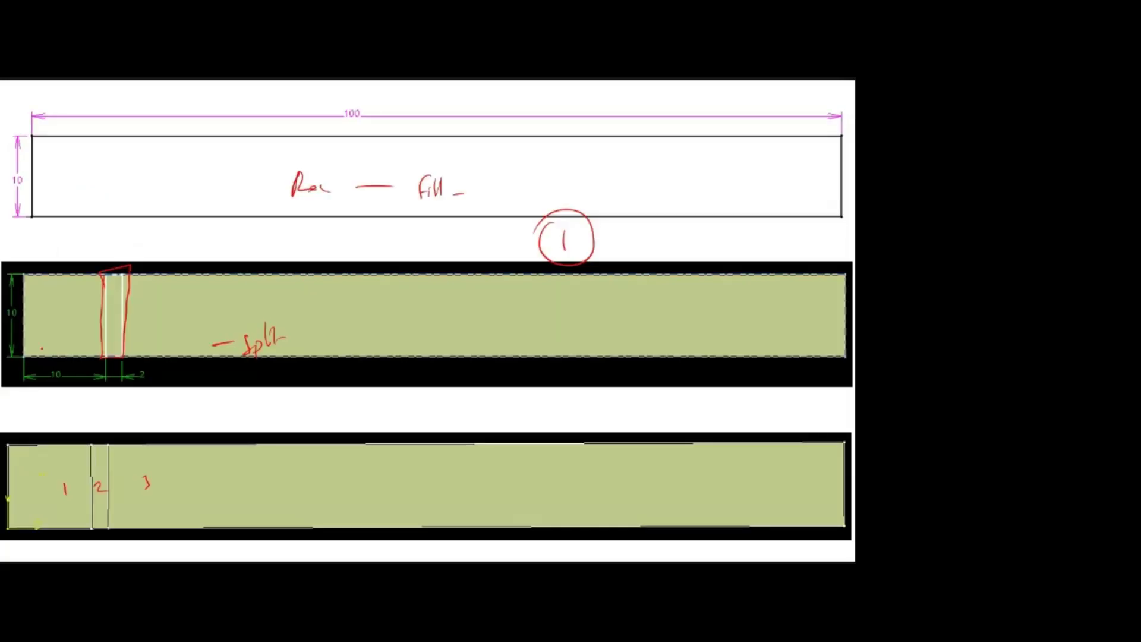
key(ctrl+z)
mouse_move(112, 352)
mouse_down()
mouse_move(115, 318)
mouse_move(133, 337)
mouse_move(162, 311)
mouse_up()
drag(152, 313, 180, 307)
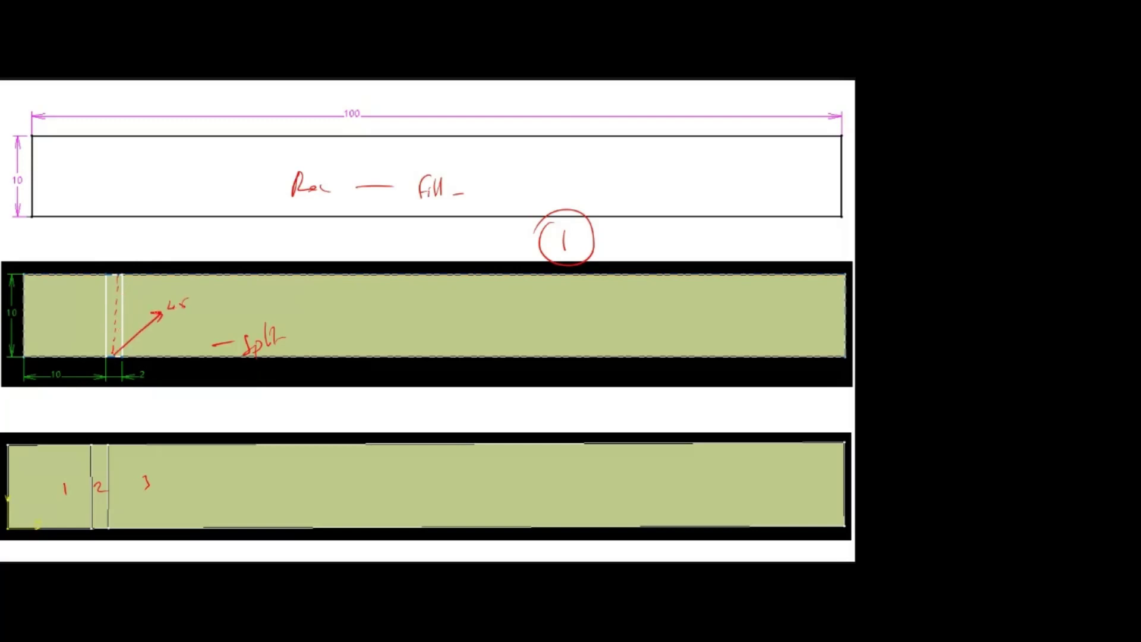
mouse_move(115, 321)
mouse_down()
mouse_move(132, 333)
mouse_move(136, 314)
mouse_up()
key(ctrl+z)
drag(147, 250, 198, 251)
mouse_move(118, 277)
mouse_down()
mouse_move(122, 291)
mouse_move(199, 286)
mouse_up()
drag(112, 225, 127, 226)
drag(134, 225, 145, 228)
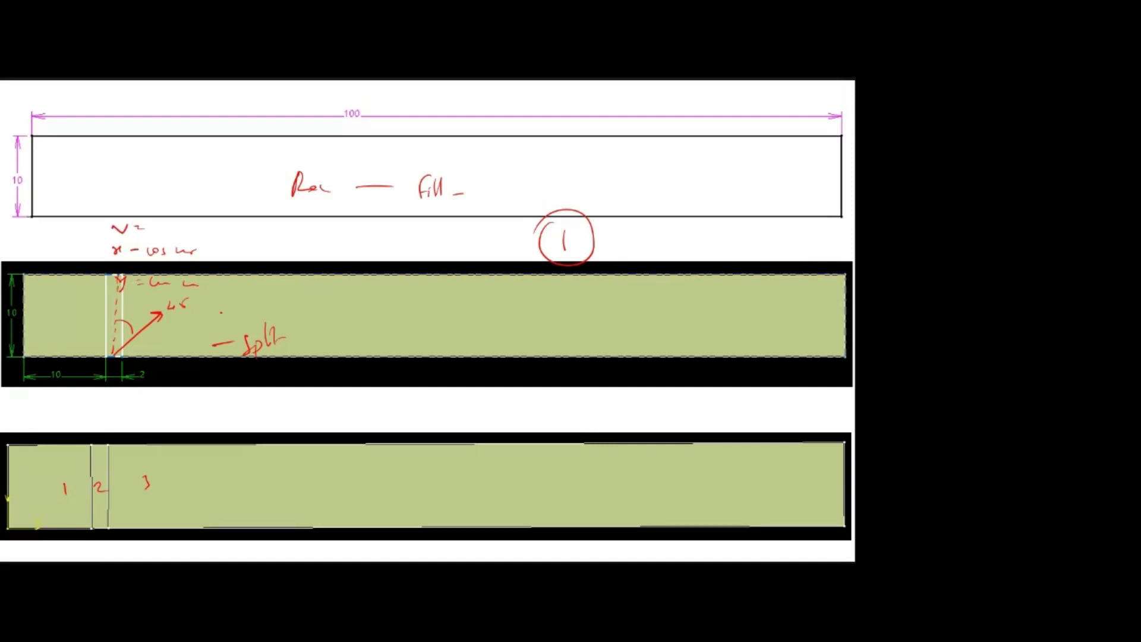
drag(108, 357, 121, 358)
mouse_move(119, 241)
mouse_down()
mouse_move(102, 257)
mouse_move(125, 242)
mouse_move(119, 272)
mouse_move(149, 291)
mouse_up()
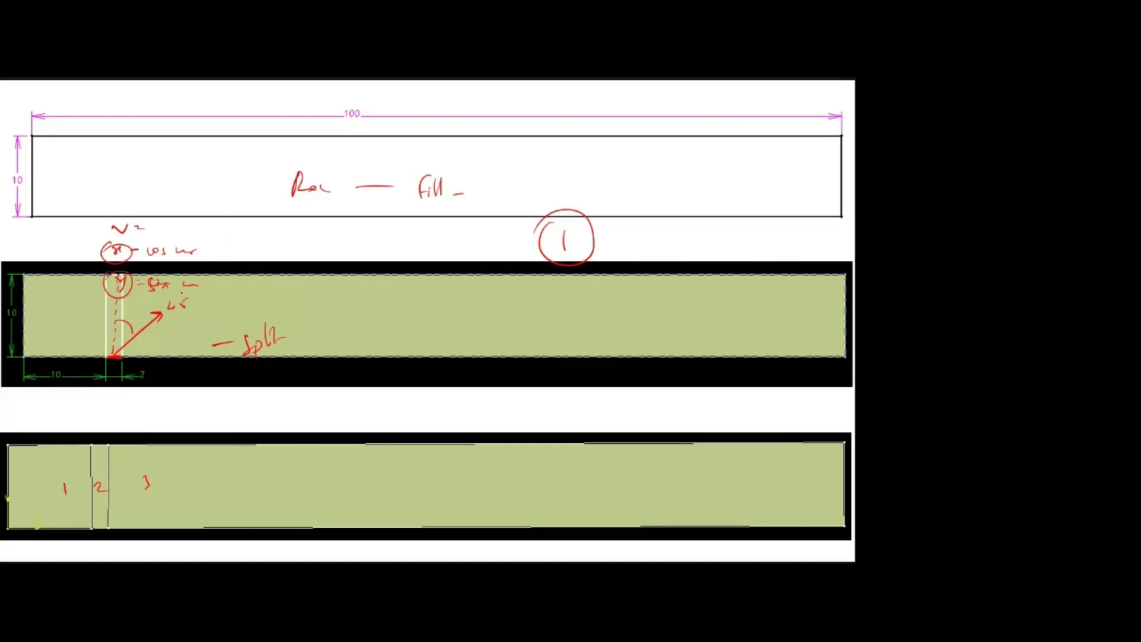
drag(67, 226, 64, 227)
drag(64, 233, 66, 248)
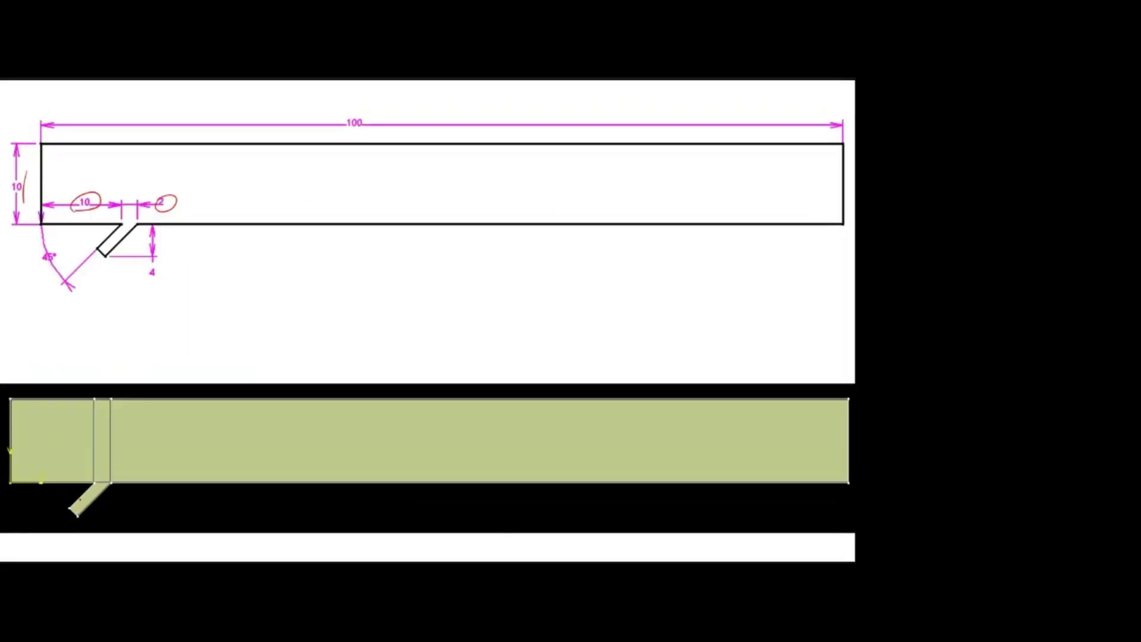
mouse_move(92, 485)
mouse_down()
mouse_move(74, 503)
mouse_move(107, 485)
mouse_move(138, 441)
mouse_move(127, 444)
mouse_up()
mouse_move(71, 224)
mouse_down()
mouse_move(123, 222)
mouse_move(195, 174)
mouse_up()
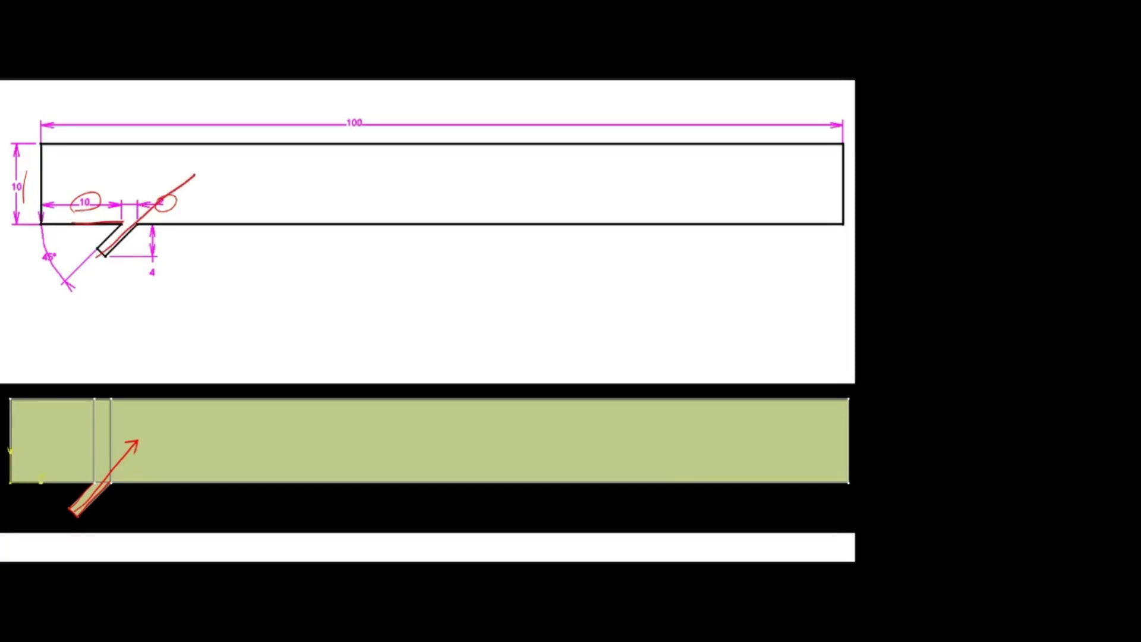
mouse_move(118, 225)
mouse_down()
mouse_move(107, 242)
mouse_move(87, 243)
mouse_up()
drag(190, 195, 186, 220)
mouse_move(196, 198)
mouse_down()
mouse_move(210, 205)
mouse_move(169, 201)
mouse_move(132, 239)
mouse_move(102, 243)
mouse_move(108, 257)
mouse_move(140, 223)
mouse_move(97, 248)
mouse_up()
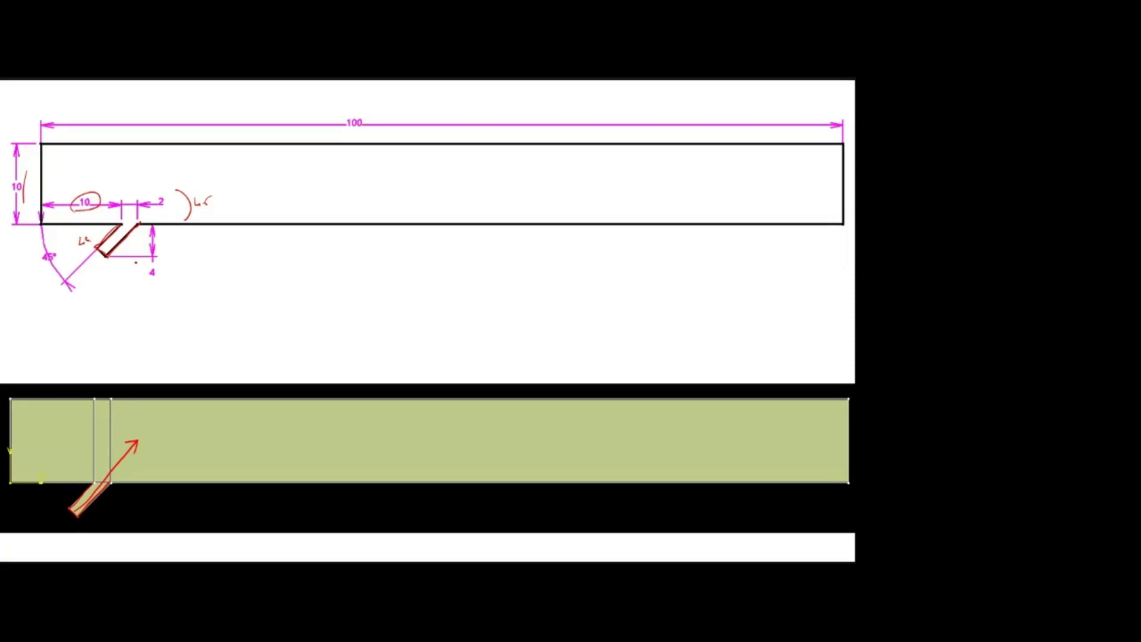
drag(188, 207, 215, 204)
drag(115, 207, 95, 204)
mouse_move(259, 274)
mouse_down()
mouse_move(270, 280)
mouse_move(262, 322)
mouse_up()
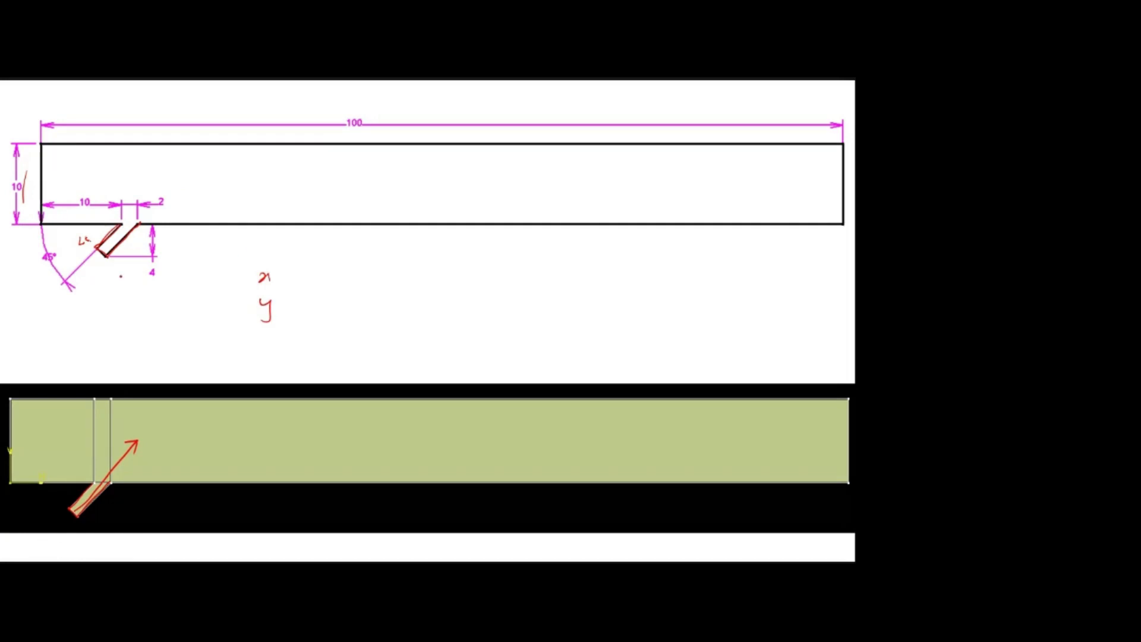
mouse_move(99, 256)
mouse_down()
mouse_move(140, 209)
mouse_move(126, 242)
mouse_move(148, 202)
mouse_up()
click(117, 239)
drag(138, 205, 149, 210)
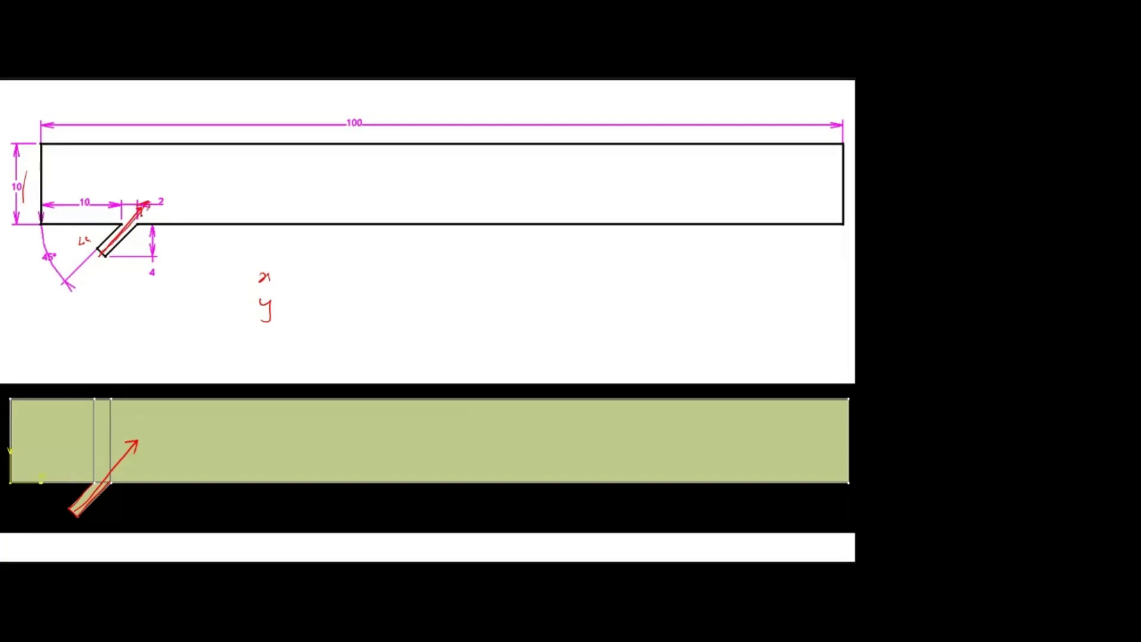
drag(104, 253, 150, 198)
mouse_move(94, 227)
mouse_down()
mouse_move(98, 246)
mouse_move(97, 228)
mouse_up()
drag(137, 441, 111, 497)
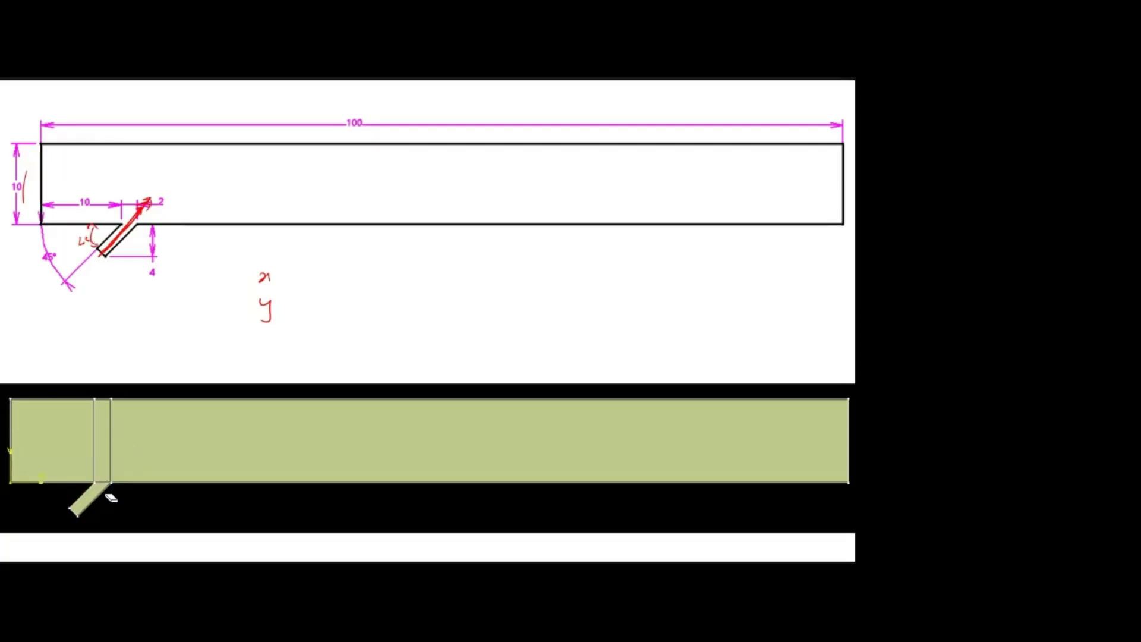
mouse_move(286, 311)
mouse_down()
mouse_move(233, 310)
mouse_move(278, 305)
mouse_move(286, 289)
mouse_move(316, 313)
mouse_move(332, 310)
mouse_up()
mouse_move(374, 290)
mouse_down()
mouse_move(376, 310)
mouse_move(424, 302)
mouse_up()
drag(299, 262, 313, 243)
drag(308, 252, 347, 254)
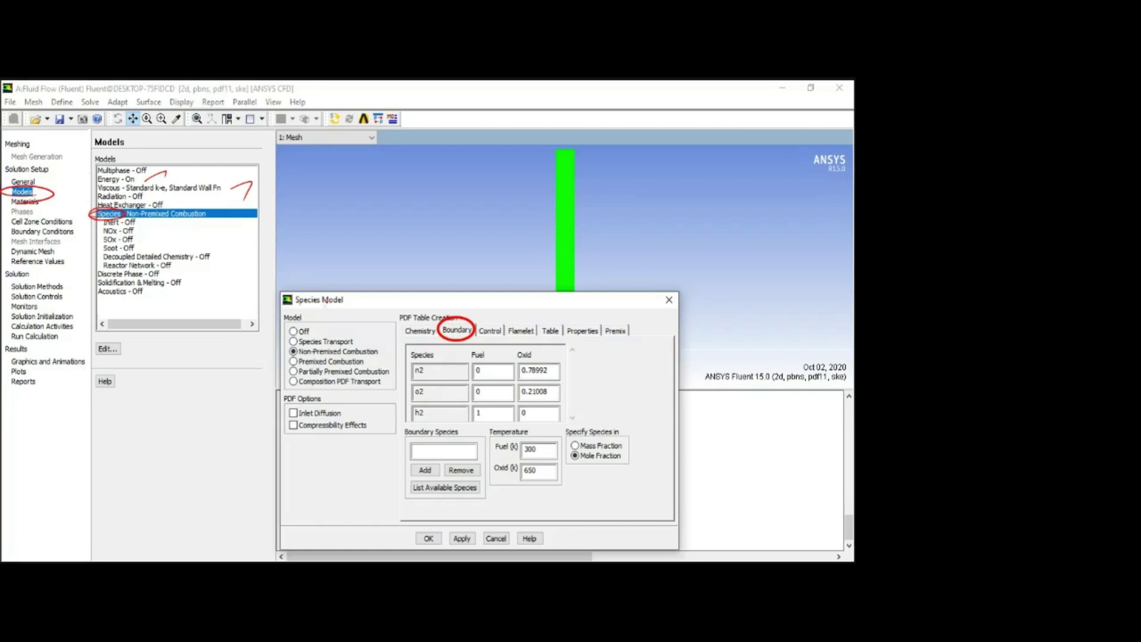
drag(326, 303, 356, 297)
mouse_move(296, 331)
mouse_down()
mouse_move(281, 362)
mouse_move(278, 330)
mouse_move(266, 359)
mouse_up()
mouse_move(260, 340)
mouse_down()
mouse_move(280, 345)
mouse_move(256, 342)
mouse_up()
drag(449, 289, 464, 301)
mouse_move(469, 287)
mouse_down()
mouse_move(469, 315)
mouse_move(475, 292)
mouse_up()
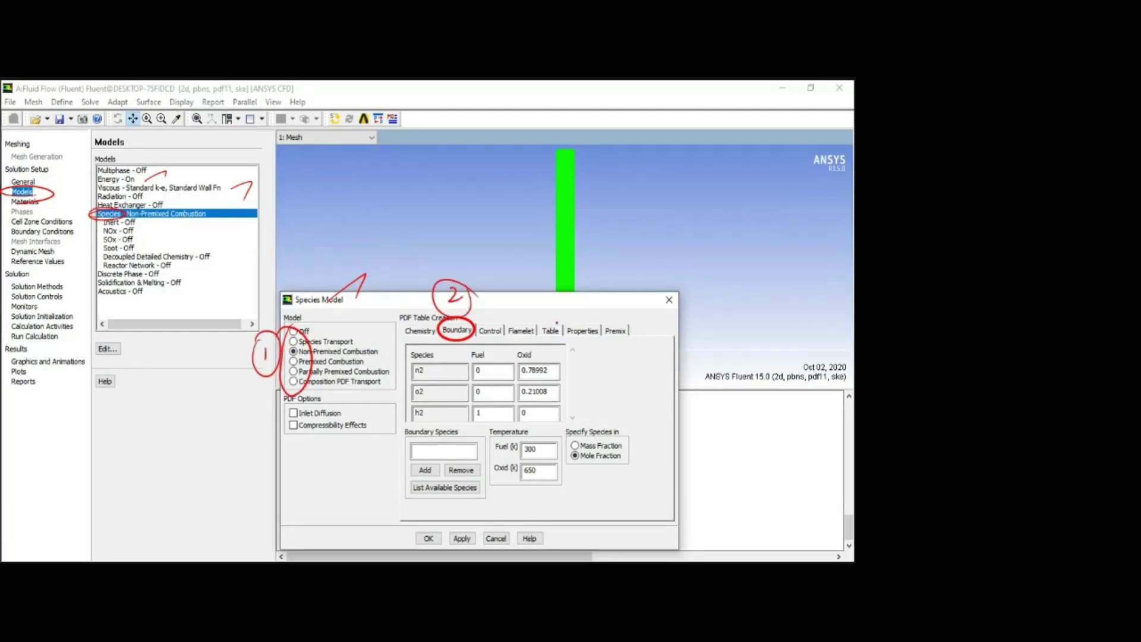
drag(562, 321, 567, 310)
drag(584, 295, 586, 321)
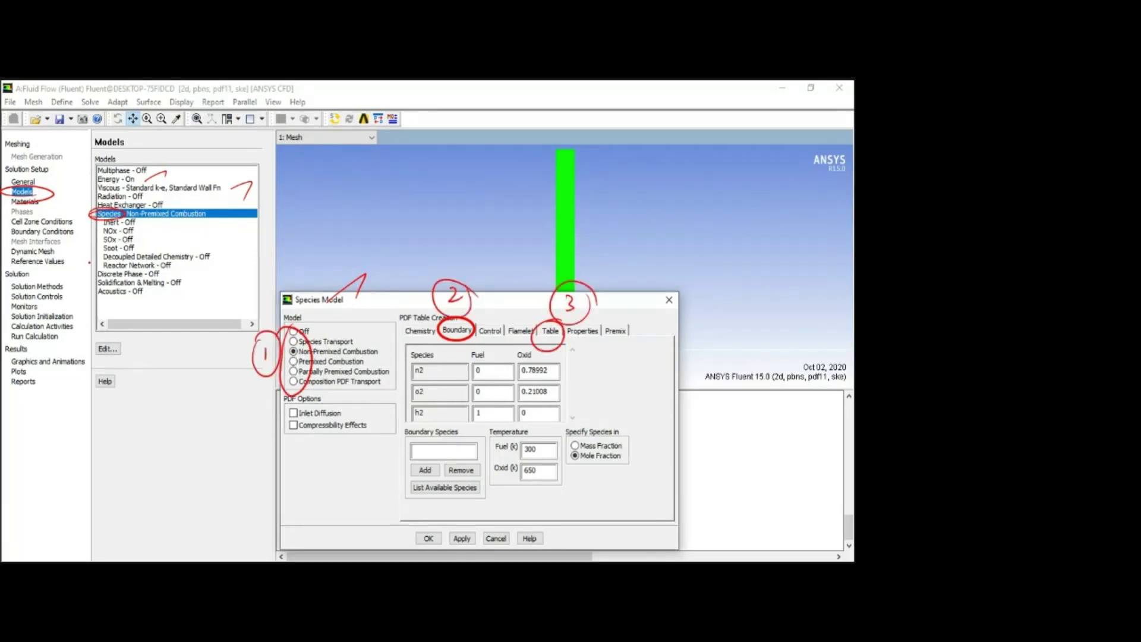
drag(20, 189, 89, 213)
drag(83, 210, 82, 223)
drag(316, 208, 353, 208)
drag(344, 204, 344, 213)
drag(379, 251, 381, 231)
drag(374, 237, 390, 233)
drag(359, 212, 433, 206)
drag(419, 200, 420, 216)
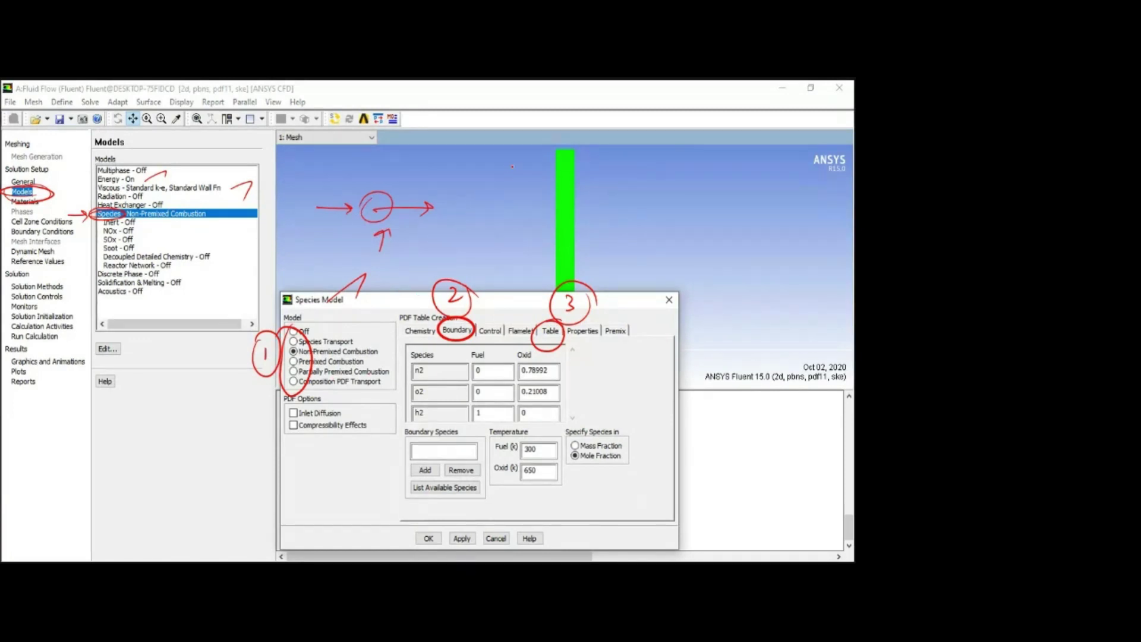
drag(486, 181, 542, 178)
drag(530, 172, 533, 190)
mouse_move(541, 248)
mouse_down()
mouse_move(544, 219)
mouse_move(552, 225)
mouse_move(588, 193)
mouse_up()
click(584, 213)
drag(556, 178, 578, 180)
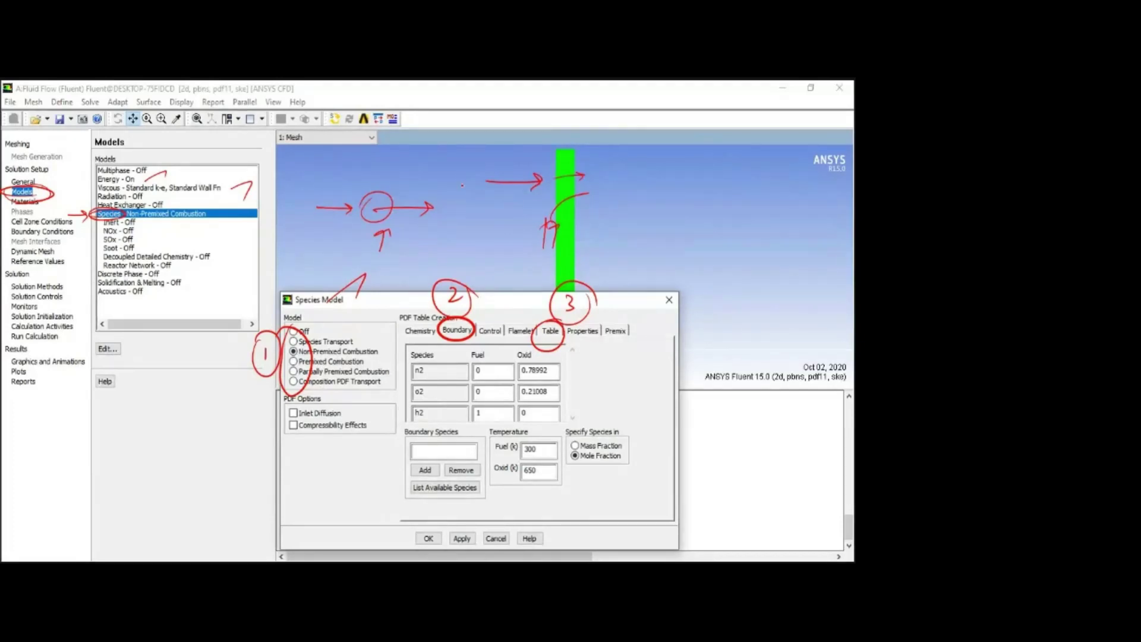
mouse_move(458, 336)
mouse_down()
mouse_move(458, 355)
mouse_move(463, 347)
mouse_up()
mouse_move(430, 371)
mouse_down()
mouse_move(432, 402)
mouse_move(519, 367)
mouse_move(520, 391)
mouse_up()
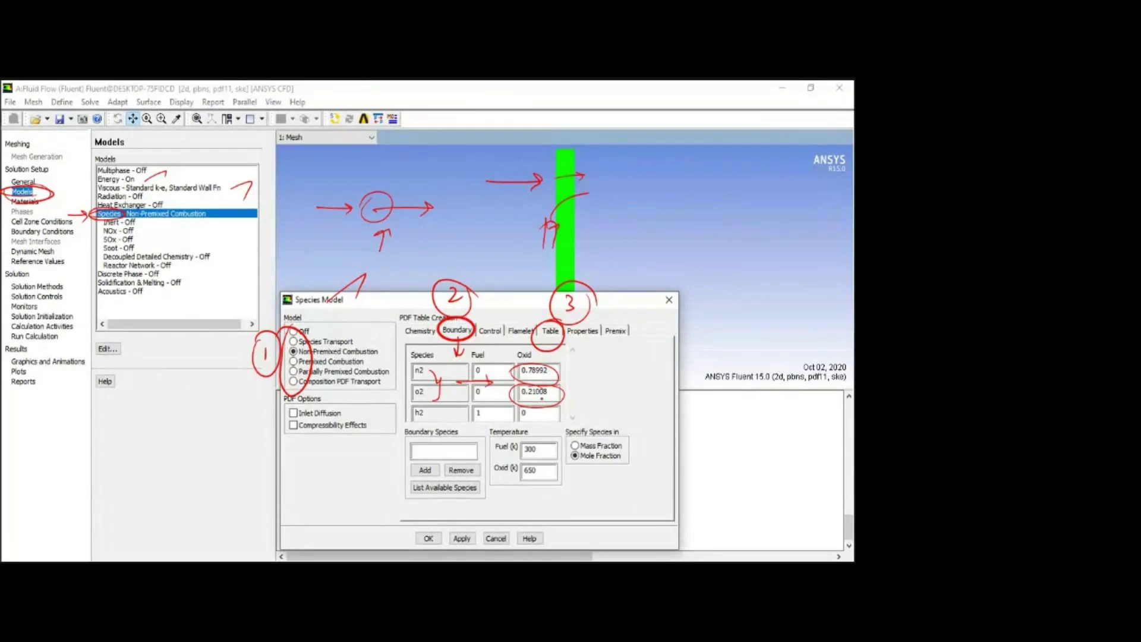
mouse_move(431, 381)
mouse_down()
mouse_move(535, 395)
mouse_move(550, 374)
mouse_move(494, 389)
mouse_up()
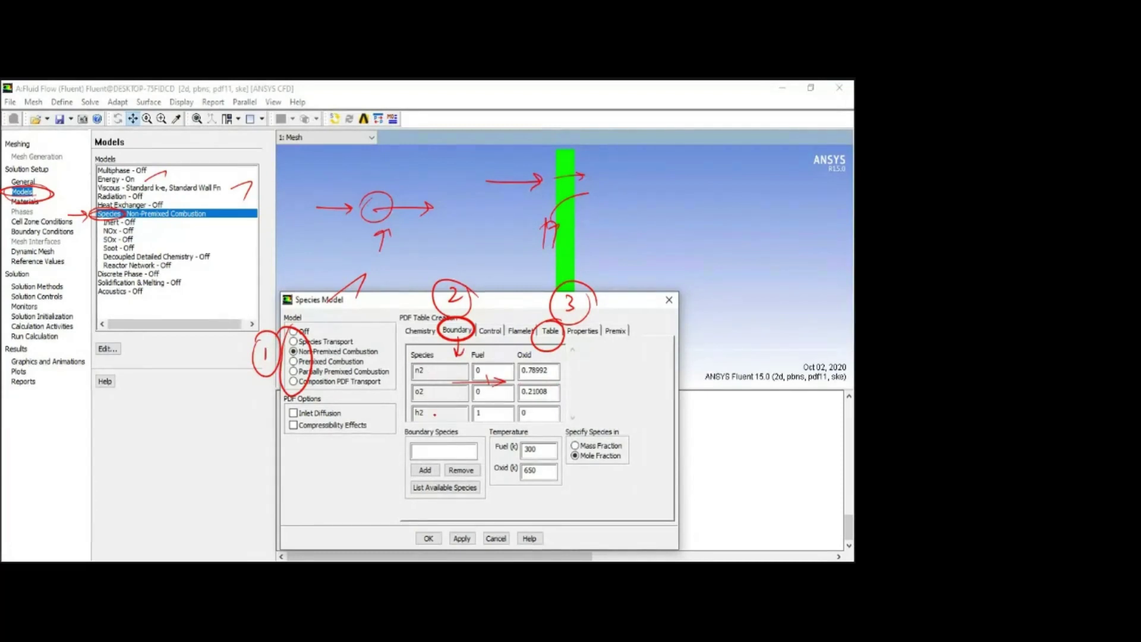
drag(429, 413, 477, 420)
drag(350, 455, 349, 470)
mouse_move(356, 450)
mouse_down()
mouse_move(358, 462)
mouse_move(365, 455)
mouse_up()
mouse_move(365, 451)
mouse_down()
mouse_move(366, 466)
mouse_move(378, 462)
mouse_up()
drag(376, 456, 377, 469)
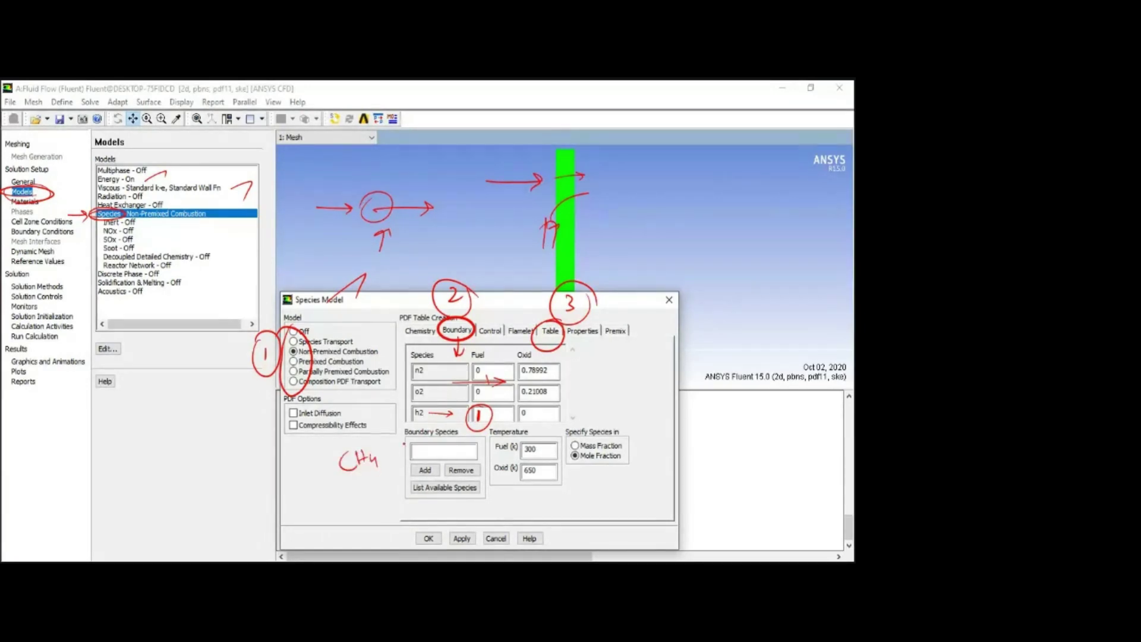
mouse_move(464, 439)
mouse_down()
mouse_move(404, 459)
mouse_move(475, 501)
mouse_move(440, 435)
mouse_move(430, 457)
mouse_up()
drag(435, 449, 442, 461)
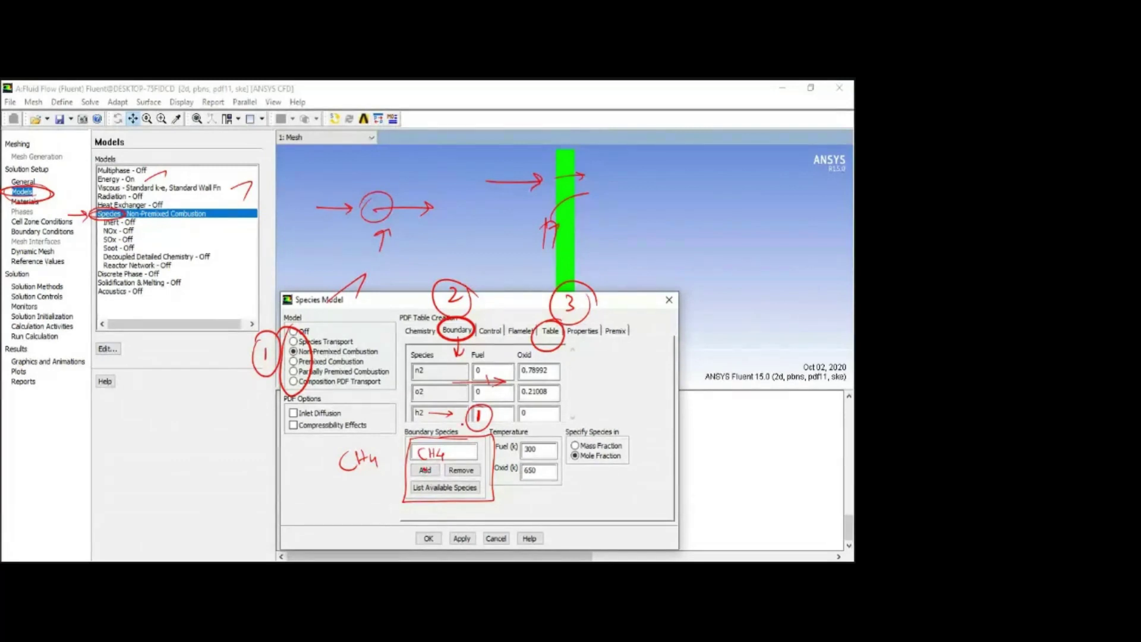
drag(463, 425, 429, 446)
mouse_move(436, 437)
mouse_down()
mouse_move(504, 463)
mouse_move(407, 451)
mouse_move(478, 426)
mouse_up()
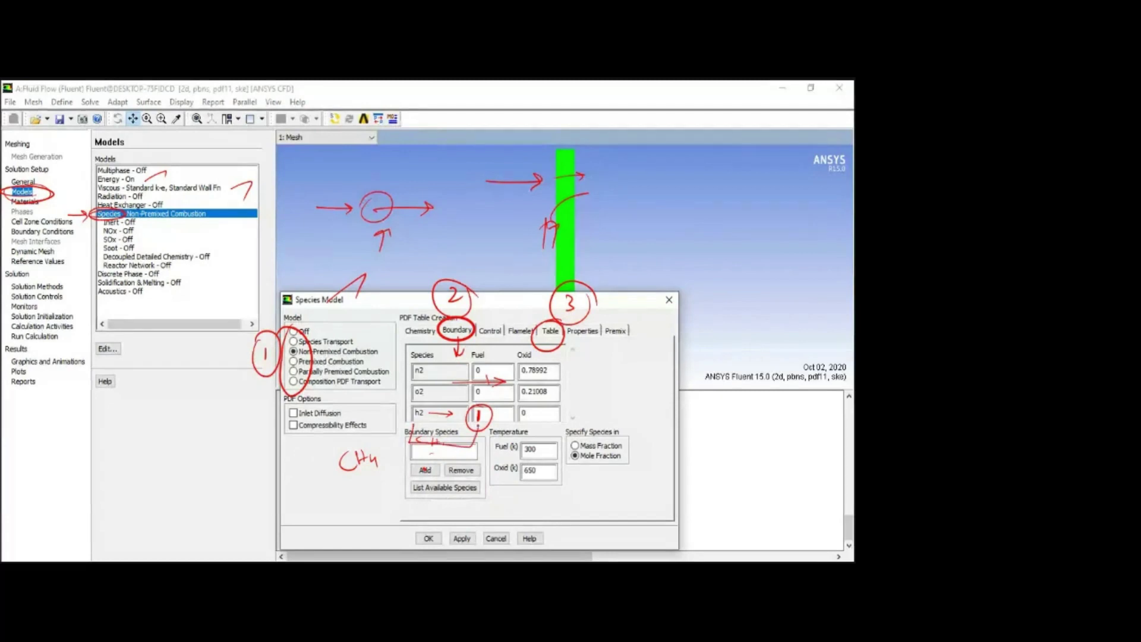
drag(401, 423, 479, 427)
mouse_move(437, 431)
mouse_down()
mouse_move(430, 440)
mouse_move(589, 449)
mouse_up()
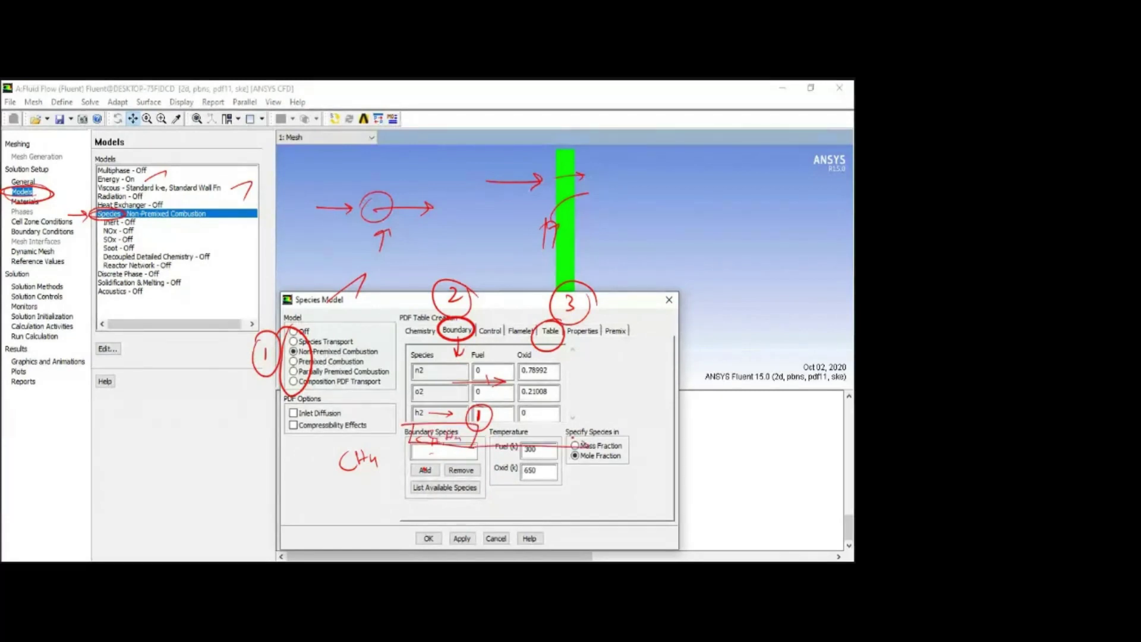
mouse_move(495, 427)
mouse_down()
mouse_move(497, 441)
mouse_move(483, 410)
mouse_up()
drag(565, 419, 560, 443)
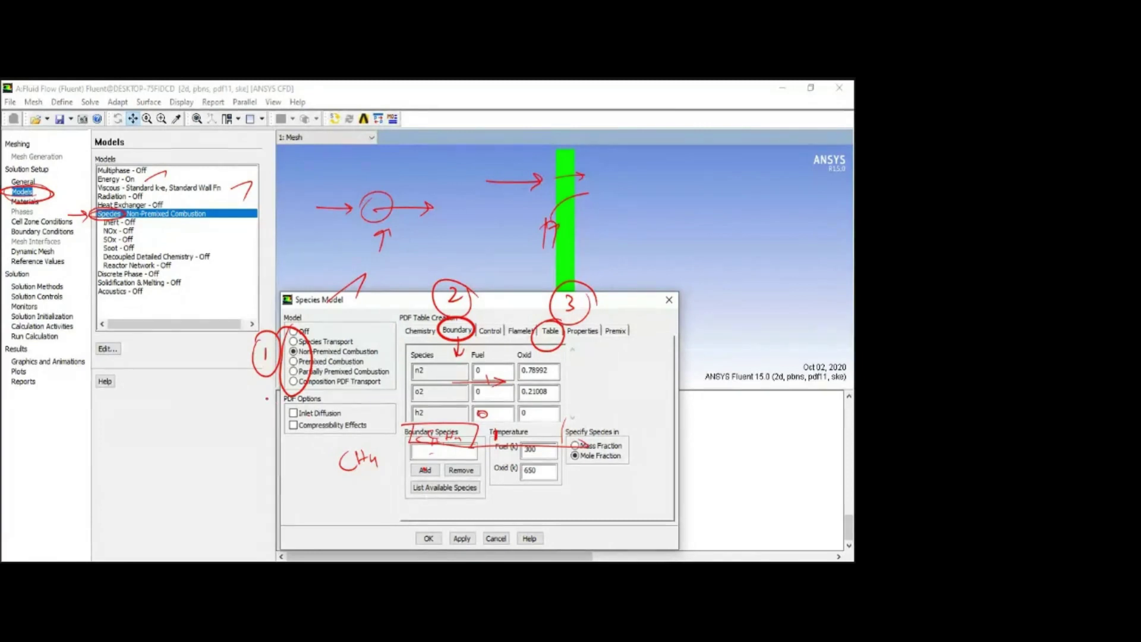
drag(253, 398, 277, 387)
drag(457, 266, 465, 283)
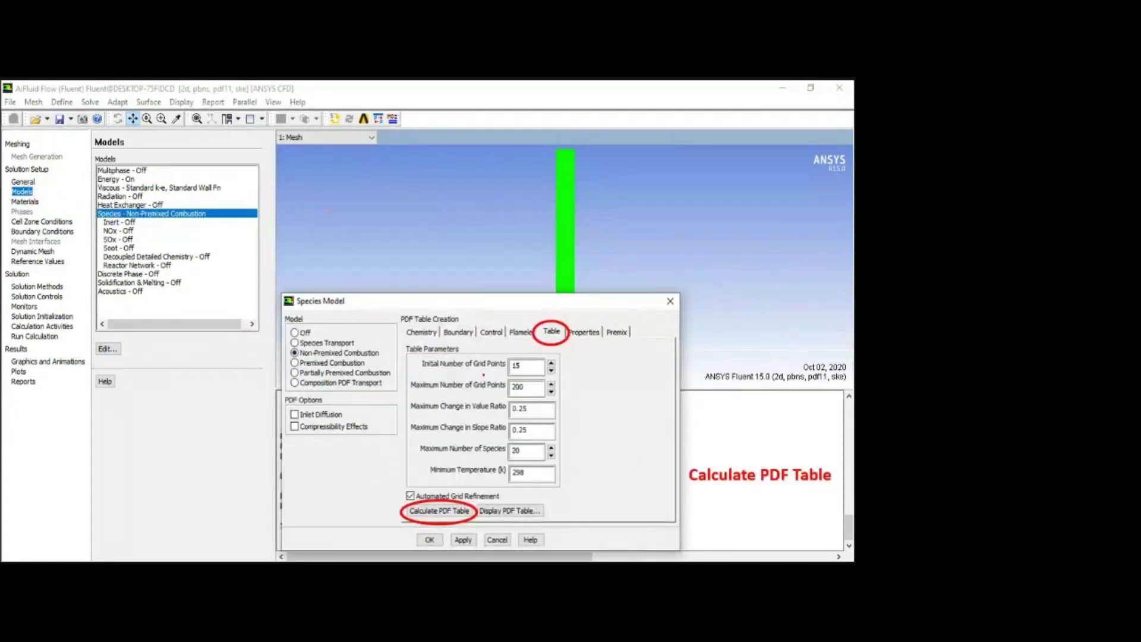
drag(373, 510, 403, 511)
mouse_move(306, 310)
mouse_down()
mouse_move(391, 325)
mouse_move(372, 305)
mouse_up()
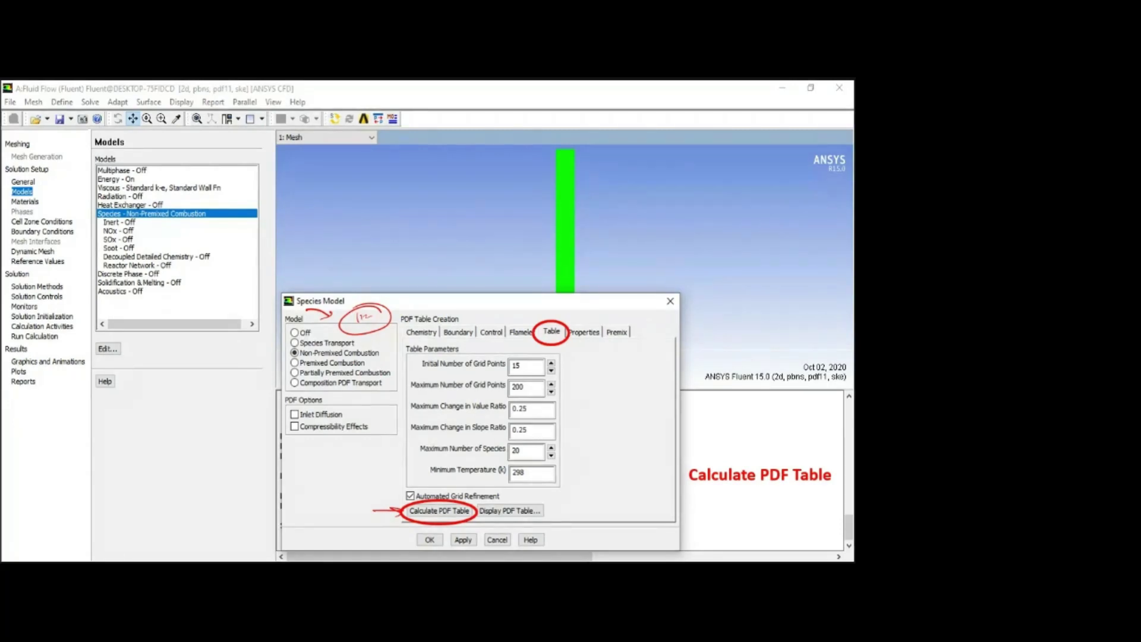
mouse_move(369, 438)
mouse_down()
mouse_move(365, 453)
mouse_move(374, 450)
mouse_up()
drag(366, 446, 377, 445)
drag(395, 434, 393, 444)
mouse_move(400, 431)
mouse_down()
mouse_move(386, 444)
mouse_move(534, 405)
mouse_up()
mouse_move(279, 351)
mouse_down()
mouse_move(281, 377)
mouse_move(259, 358)
mouse_up()
drag(441, 327, 434, 347)
mouse_move(459, 303)
mouse_down()
mouse_move(474, 313)
mouse_move(493, 303)
mouse_up()
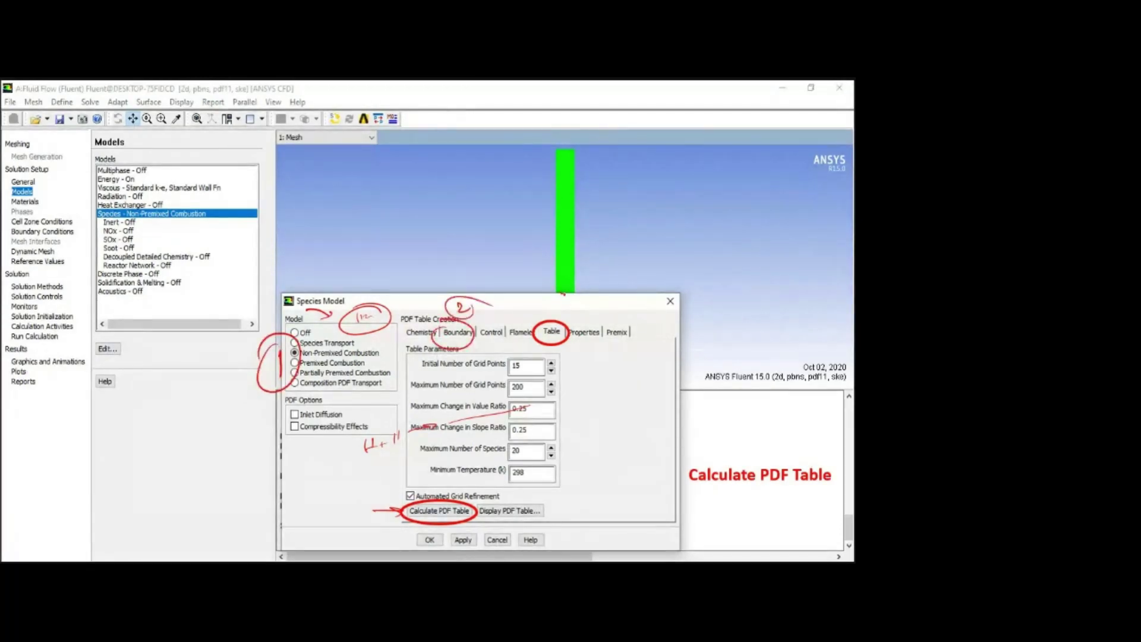
drag(562, 295, 564, 306)
drag(559, 287, 548, 310)
mouse_move(357, 315)
mouse_down()
mouse_move(339, 318)
mouse_move(369, 327)
mouse_move(470, 422)
mouse_move(374, 450)
mouse_move(421, 447)
mouse_up()
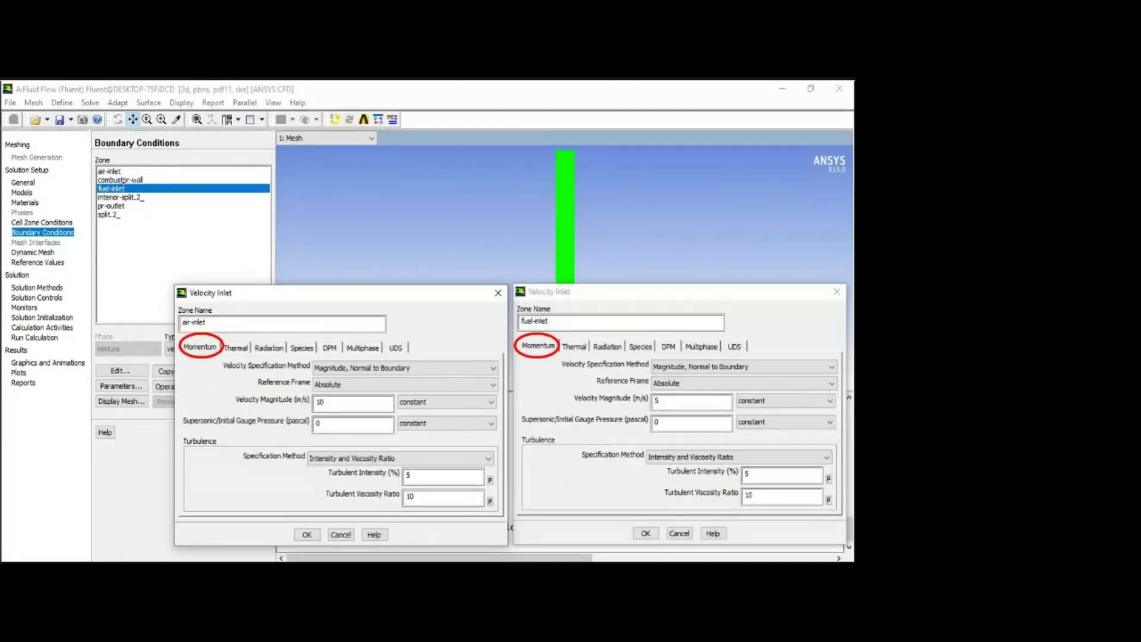
mouse_move(122, 169)
mouse_down()
mouse_move(154, 161)
mouse_move(148, 181)
mouse_up()
drag(134, 189, 167, 195)
mouse_move(204, 354)
mouse_down()
mouse_move(293, 409)
mouse_move(282, 416)
mouse_up()
drag(553, 357, 621, 386)
mouse_move(612, 381)
mouse_down()
mouse_move(663, 400)
mouse_move(655, 414)
mouse_up()
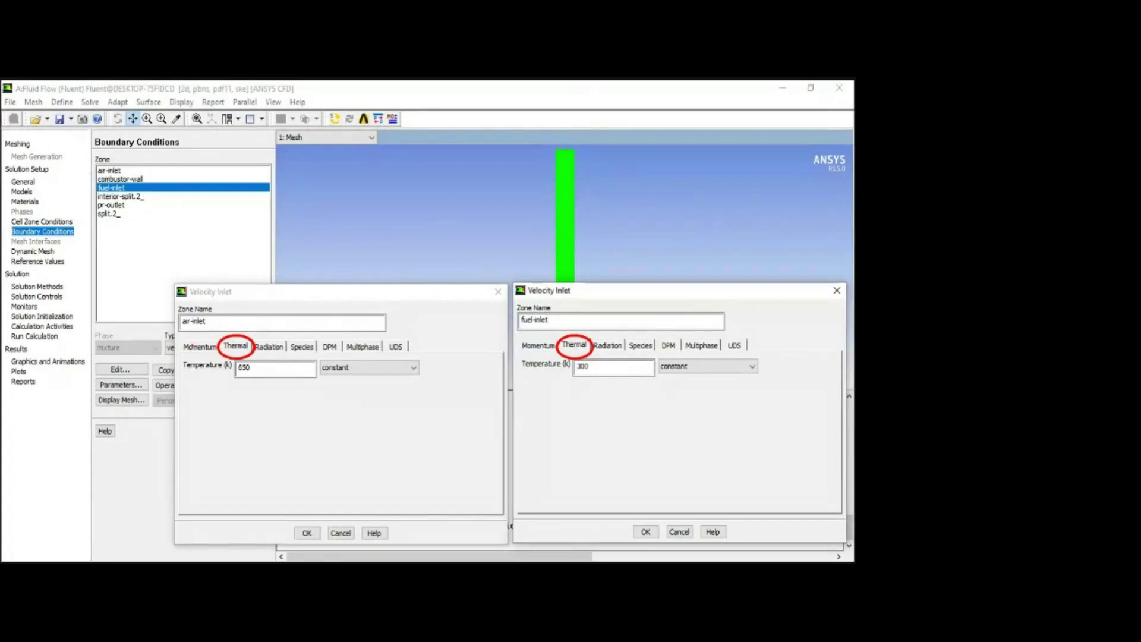
drag(191, 347, 205, 327)
drag(533, 348, 551, 326)
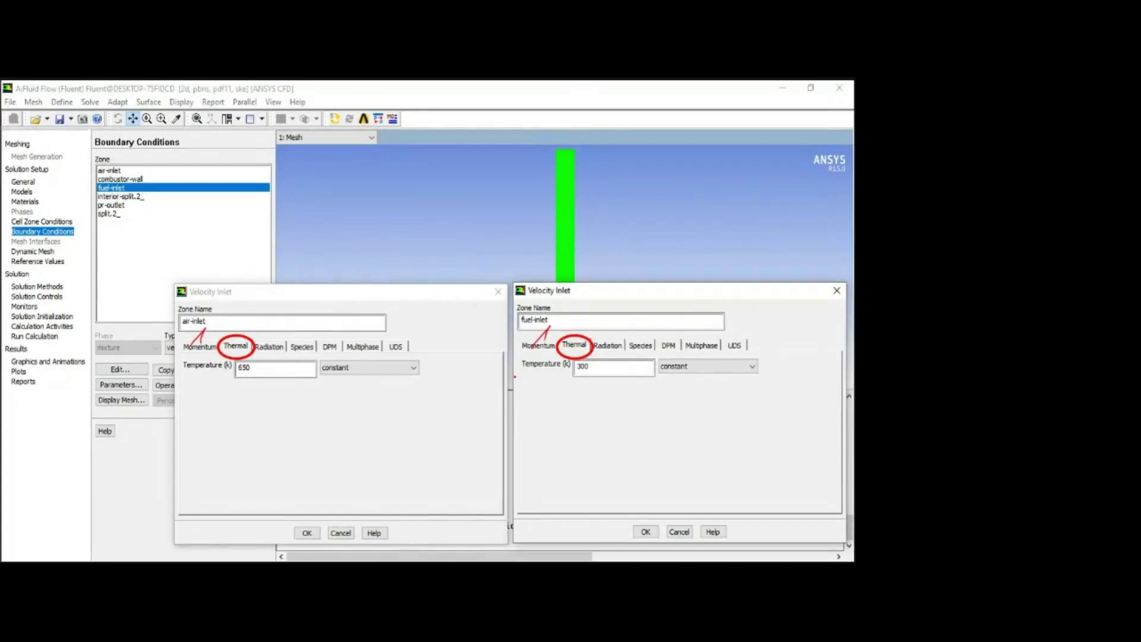
drag(231, 356, 243, 382)
drag(565, 357, 578, 377)
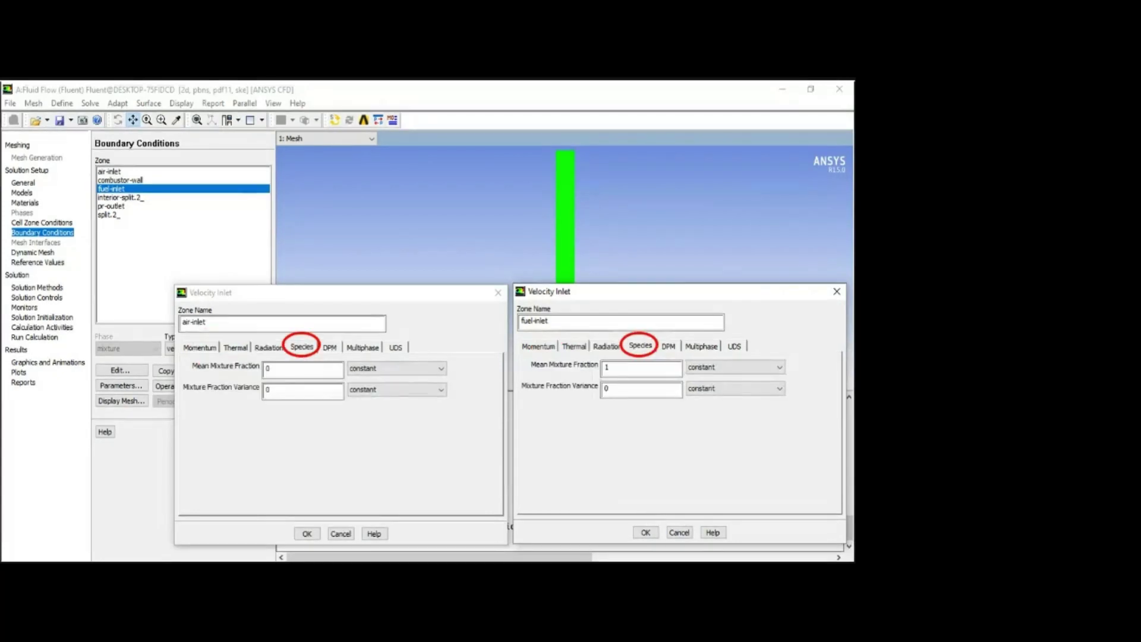
mouse_move(190, 344)
mouse_down()
mouse_move(247, 331)
mouse_move(248, 381)
mouse_move(262, 360)
mouse_up()
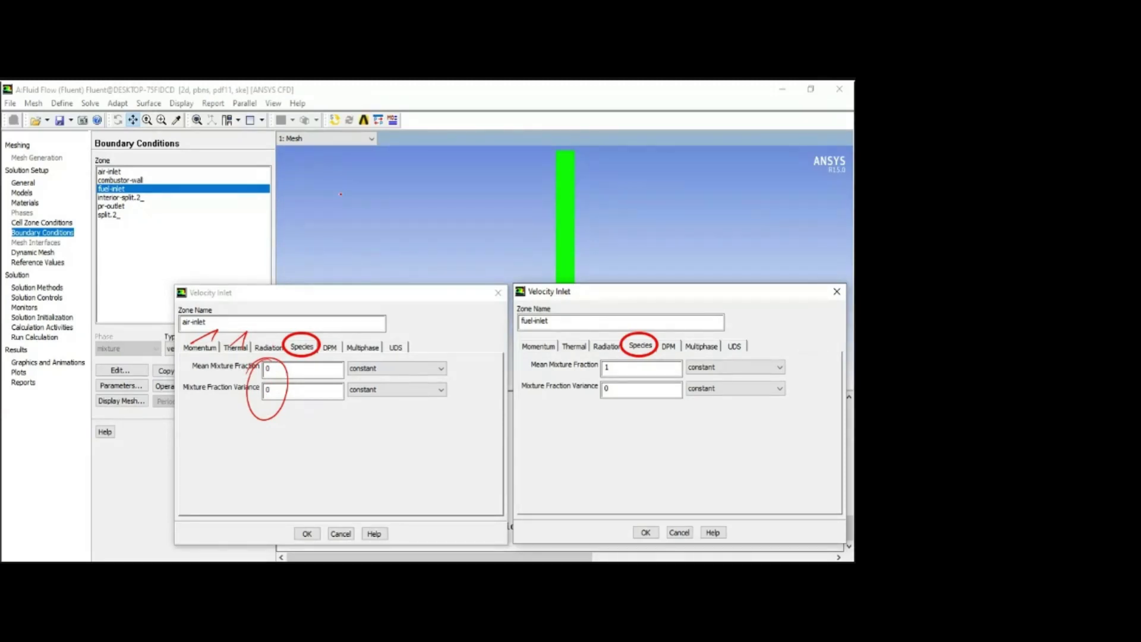
mouse_move(340, 194)
mouse_down()
mouse_move(734, 218)
mouse_move(416, 268)
mouse_move(351, 238)
mouse_move(378, 213)
mouse_move(374, 221)
mouse_up()
drag(287, 238, 311, 232)
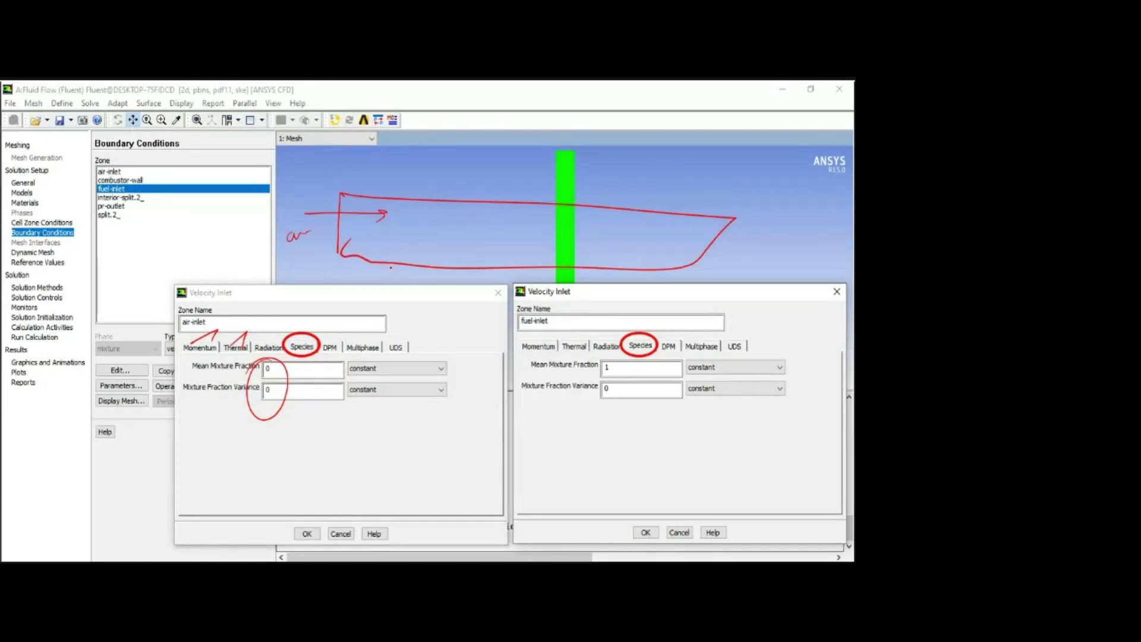
mouse_move(394, 264)
mouse_down()
mouse_move(416, 243)
mouse_move(421, 264)
mouse_move(422, 226)
mouse_move(629, 256)
mouse_up()
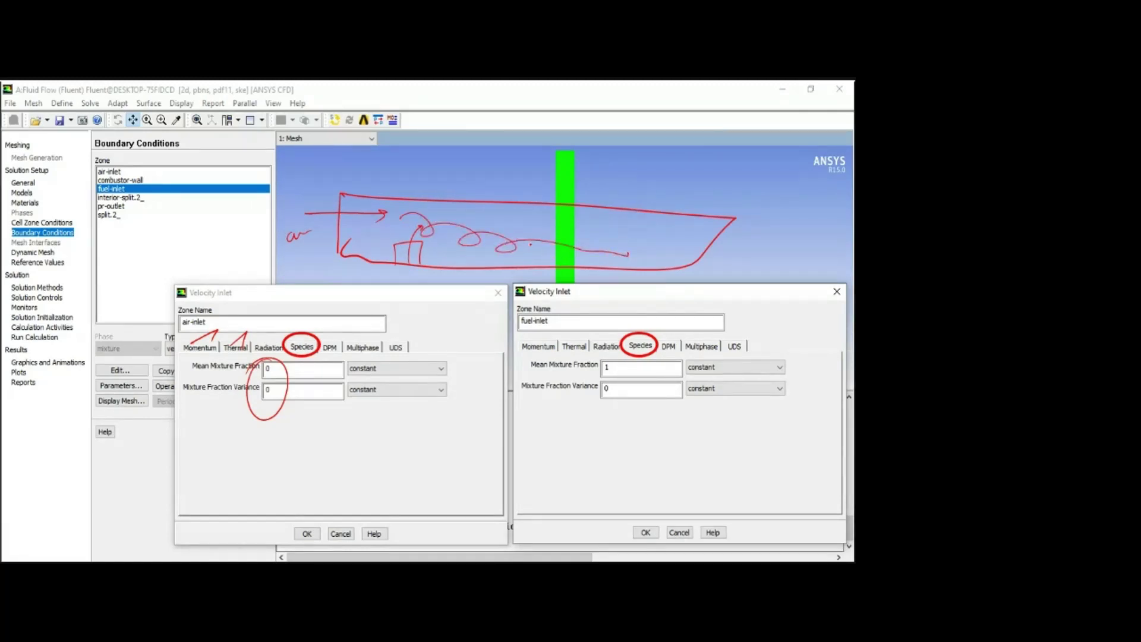
drag(402, 263, 414, 277)
mouse_move(621, 358)
mouse_down()
mouse_move(618, 381)
mouse_move(647, 367)
mouse_up()
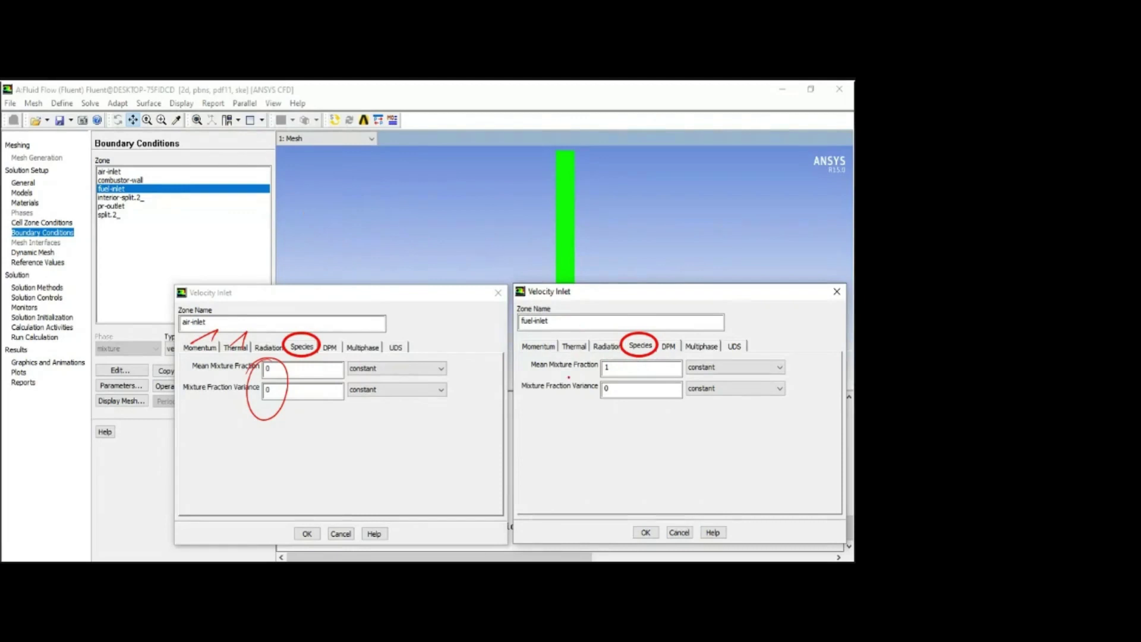
mouse_move(607, 364)
mouse_down()
mouse_move(607, 376)
mouse_move(603, 364)
mouse_move(627, 352)
mouse_move(620, 366)
mouse_up()
key(ctrl+z)
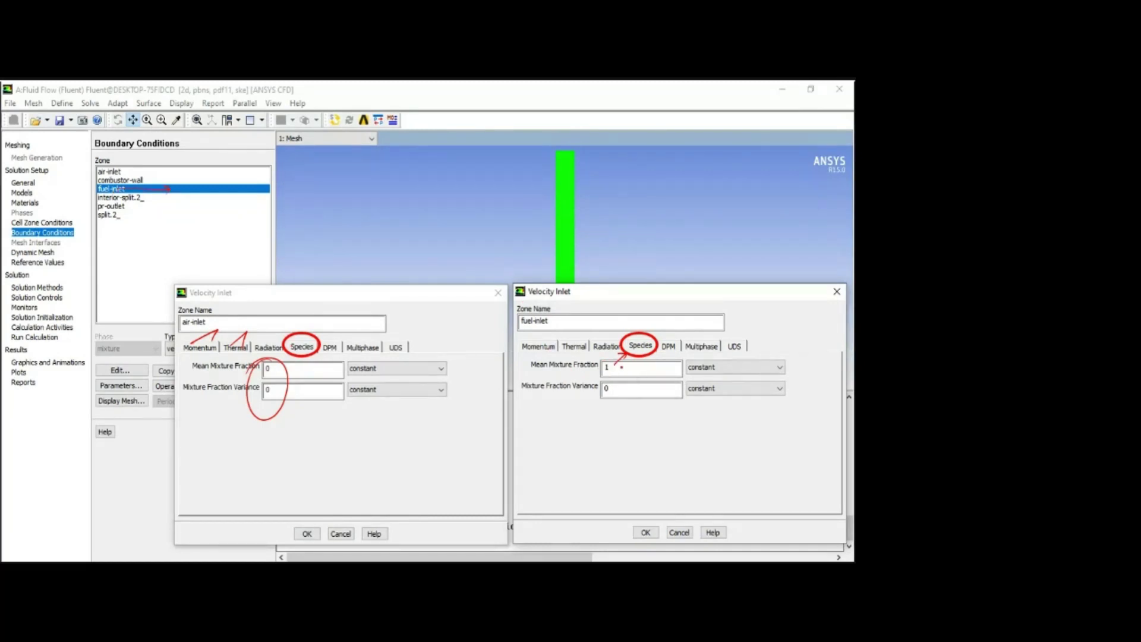
drag(610, 368, 614, 365)
mouse_move(111, 188)
mouse_down()
mouse_move(158, 189)
mouse_move(180, 172)
mouse_move(213, 191)
mouse_up()
drag(145, 184, 153, 176)
key(ctrl+e)
mouse_move(244, 337)
mouse_down()
mouse_move(198, 339)
mouse_move(300, 381)
mouse_up()
key(ctrl+p)
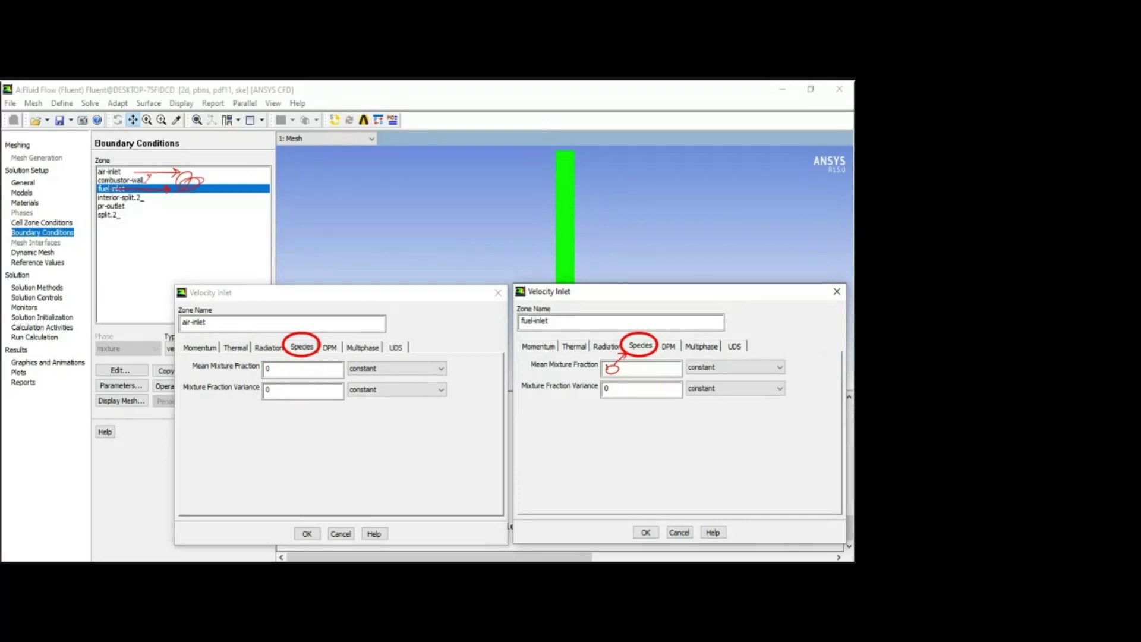
key(ctrl+e)
drag(617, 372, 610, 360)
key(ctrl+p)
mouse_move(199, 194)
mouse_down()
mouse_move(227, 192)
mouse_move(217, 203)
mouse_up()
drag(624, 374, 639, 374)
drag(200, 346, 252, 330)
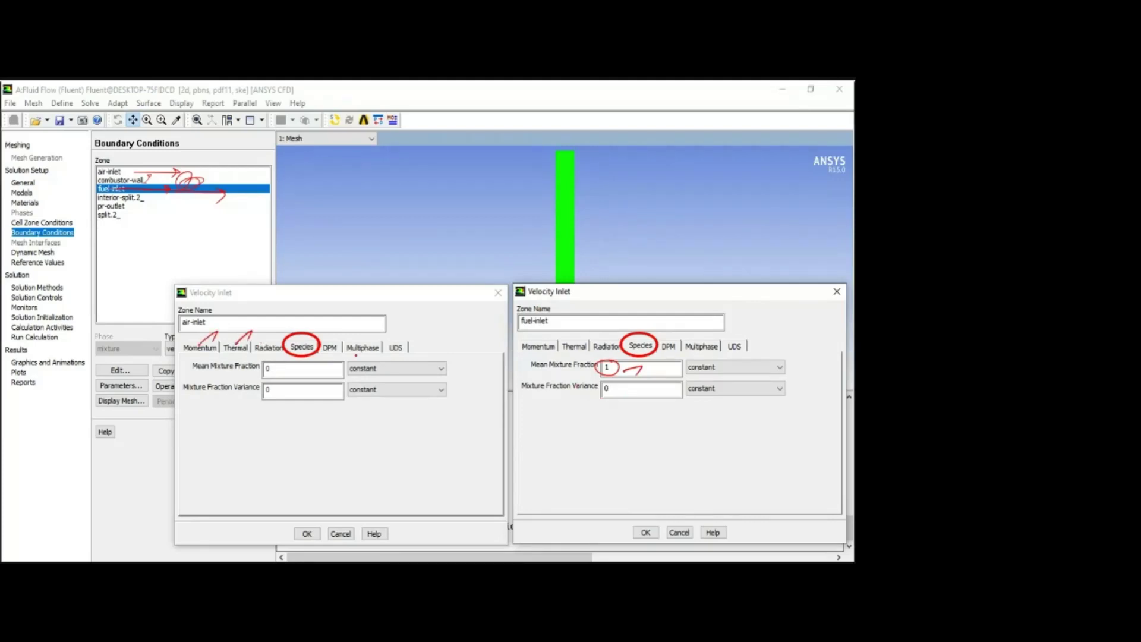
Mark the Species settings of both inlets, circle the air inlet's zero mixture fraction values and re-circle the fuel inlet's mean mixture fraction of 1
drag(319, 344, 334, 338)
drag(631, 336, 652, 326)
drag(264, 357, 280, 361)
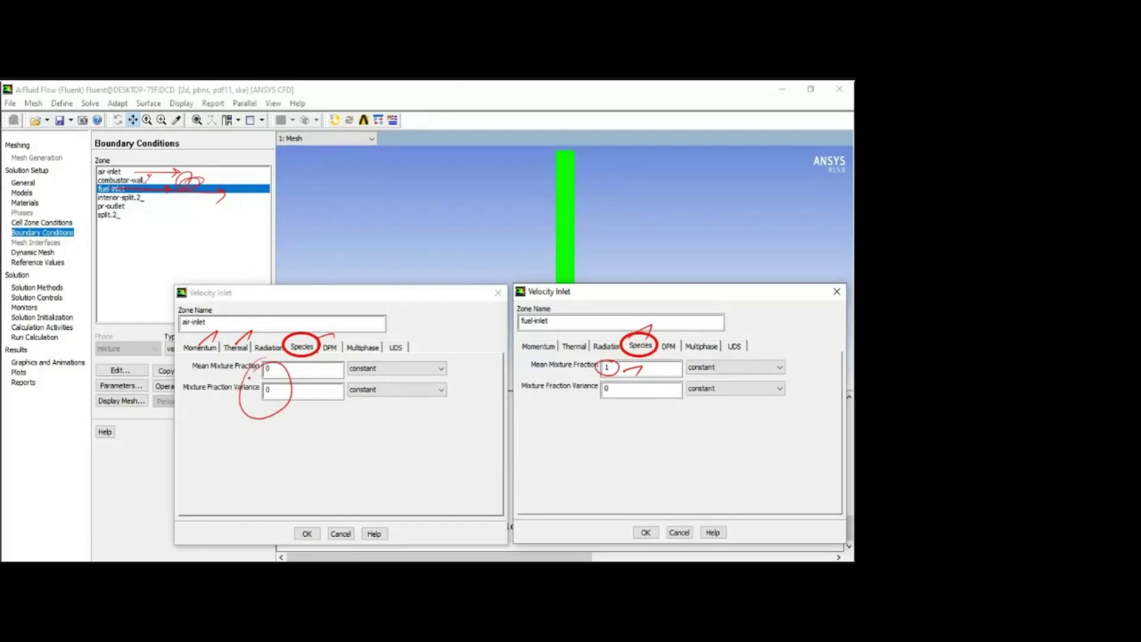
key(ctrl+z)
key(ctrl+z)
drag(614, 355, 622, 358)
Sketch a horizontal and an upward inlet arrow meeting in a swirling mixed stream across the mesh picture, and mark both arrows
drag(362, 209, 451, 205)
mouse_move(430, 259)
mouse_down()
mouse_move(443, 224)
mouse_move(428, 219)
mouse_move(565, 220)
mouse_up()
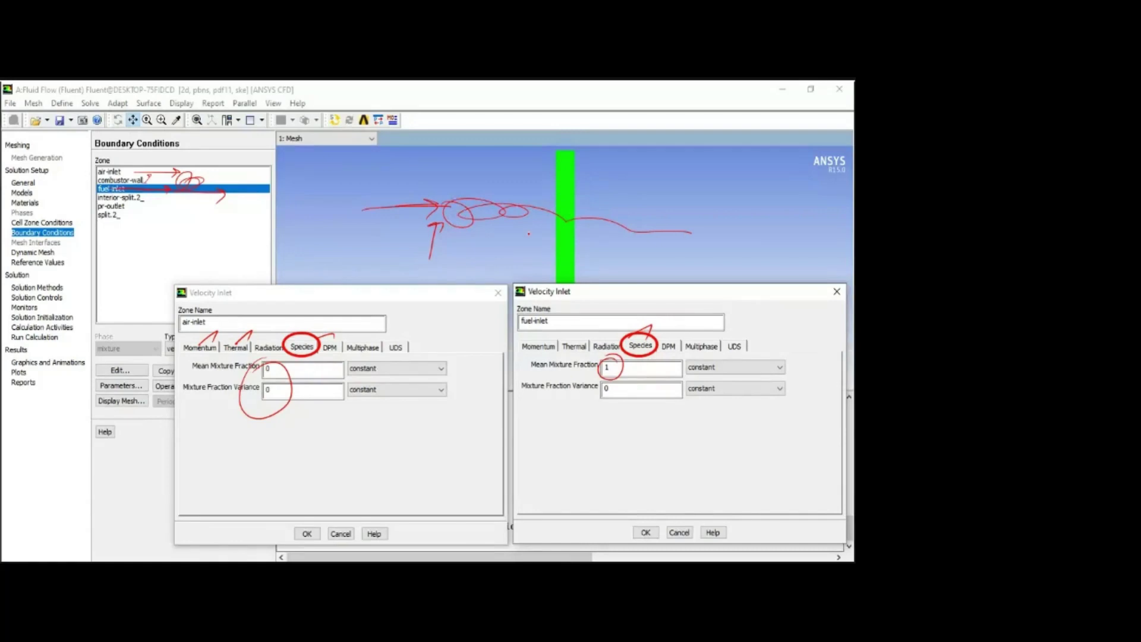
mouse_move(390, 195)
mouse_down()
mouse_move(414, 185)
mouse_move(407, 204)
mouse_up()
drag(454, 254, 450, 265)
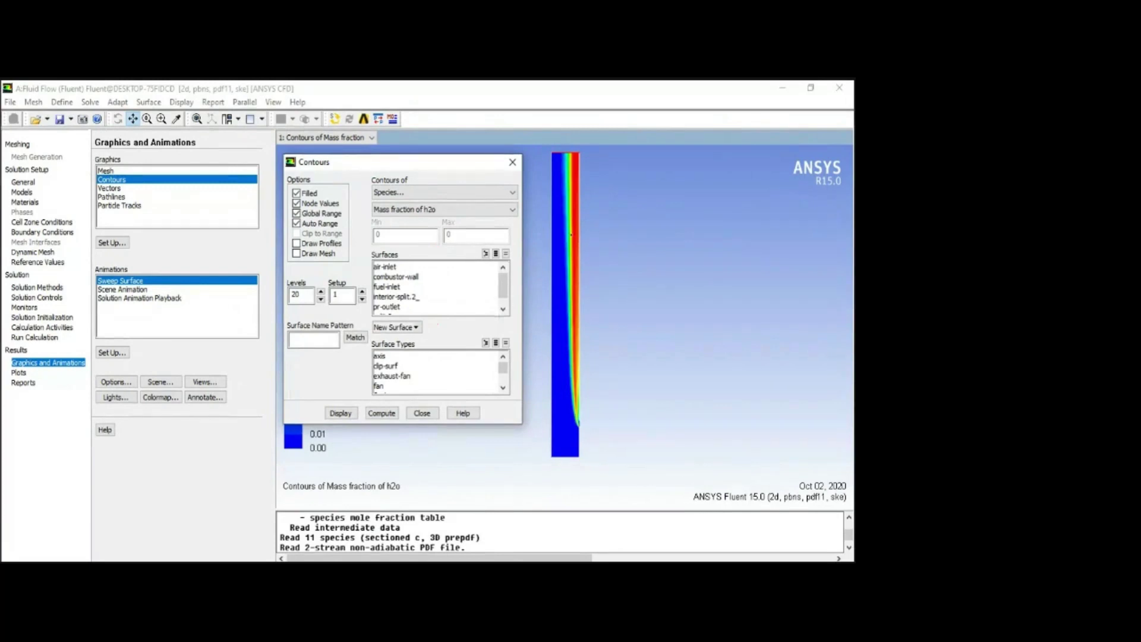
Mark the h2o mass fraction contour and its Species variable selections on the contour slide
drag(578, 231, 586, 238)
drag(357, 194, 380, 186)
drag(431, 213, 454, 226)
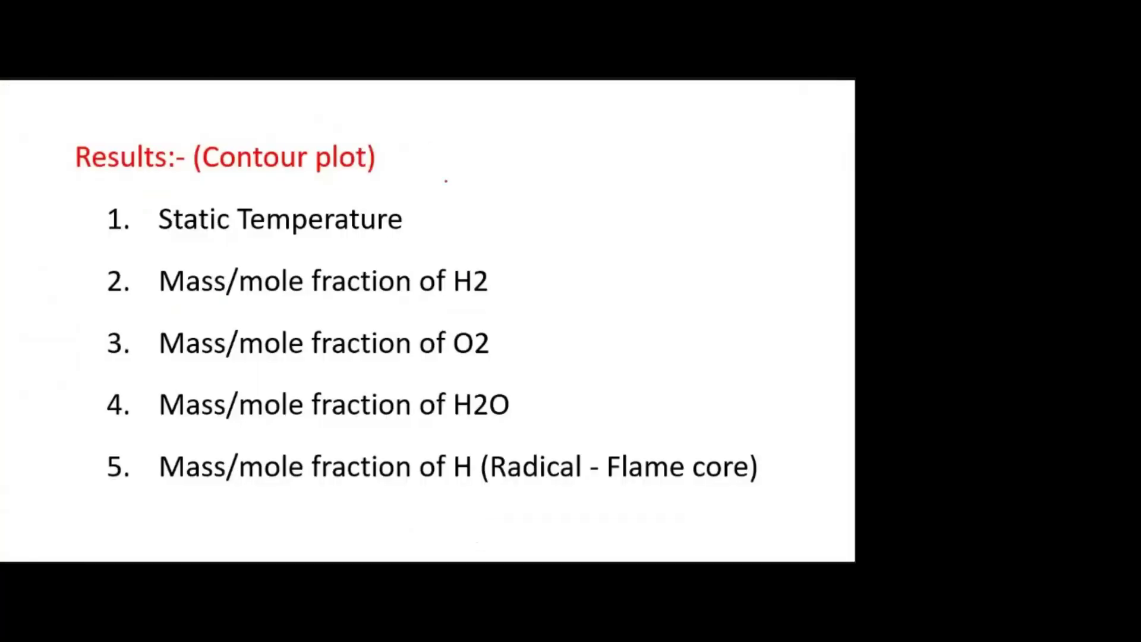
Draw an arrow after Static Temperature and write 650 K with an arrow beside the Contour plot heading
drag(413, 215, 462, 213)
mouse_move(393, 192)
mouse_down()
mouse_move(410, 204)
mouse_move(394, 203)
mouse_up()
mouse_move(415, 127)
mouse_down()
mouse_move(408, 140)
mouse_move(419, 144)
mouse_move(440, 126)
mouse_up()
drag(363, 145, 393, 139)
drag(384, 136, 386, 146)
drag(456, 123, 455, 136)
drag(471, 123, 473, 136)
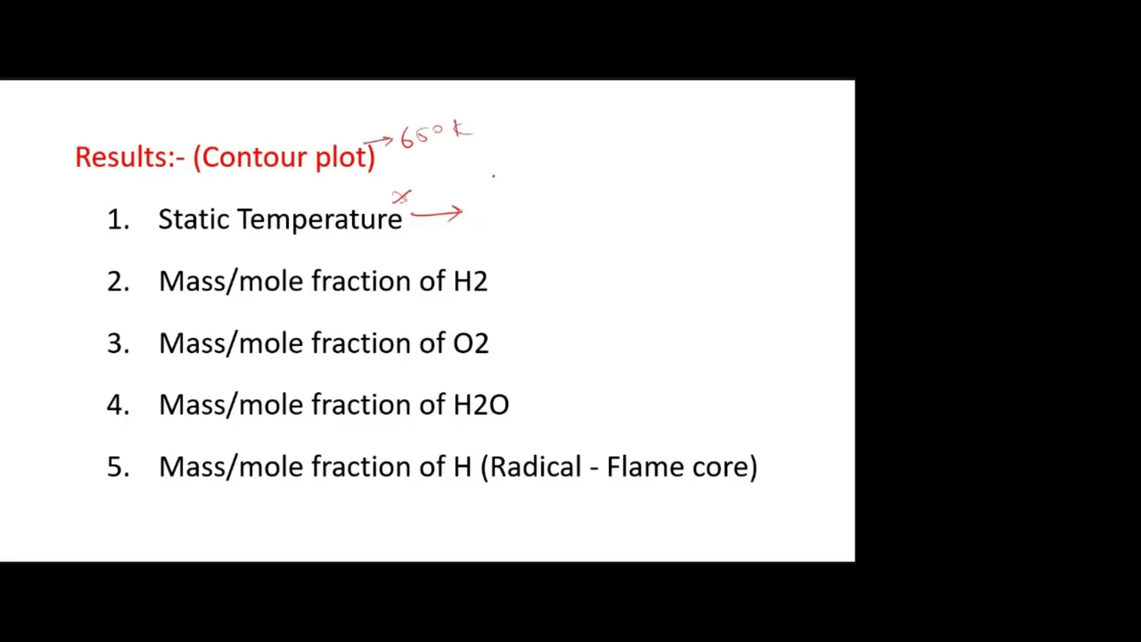
Add an upward arrow labelled 300 K below a small circle, and draw an arrow from it to a circled 2000 K
drag(494, 186, 499, 172)
drag(510, 166, 523, 169)
drag(525, 169, 537, 166)
drag(541, 160, 541, 171)
drag(547, 161, 547, 170)
mouse_move(514, 127)
mouse_down()
mouse_move(560, 139)
mouse_move(665, 126)
mouse_up()
mouse_move(652, 123)
mouse_down()
mouse_move(653, 135)
mouse_move(708, 141)
mouse_up()
drag(711, 138, 734, 139)
drag(747, 126, 747, 144)
drag(753, 132, 773, 141)
mouse_move(787, 126)
mouse_down()
mouse_move(639, 127)
mouse_move(783, 127)
mouse_up()
click(701, 186)
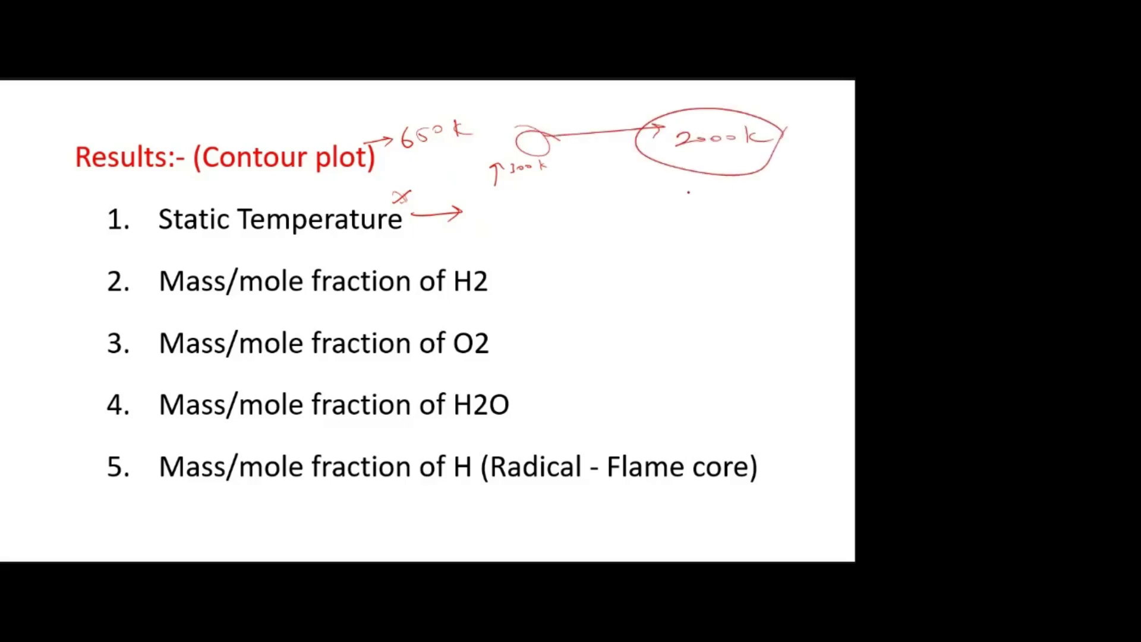
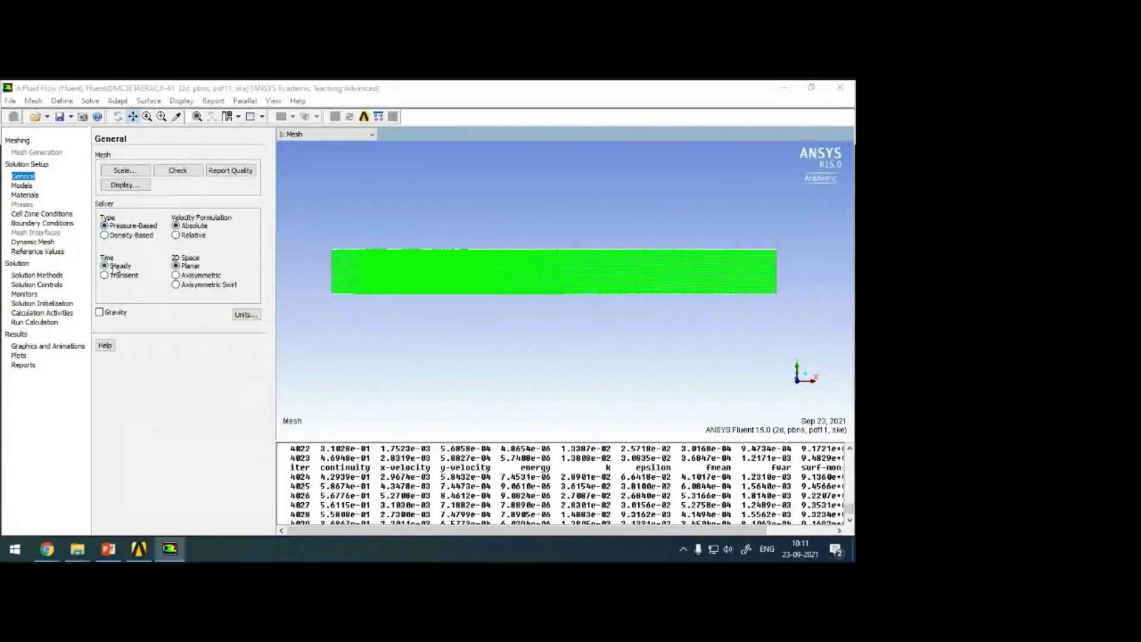
Review the energy equation setting and the viscous turbulence model of the Fluent case
click(18, 186)
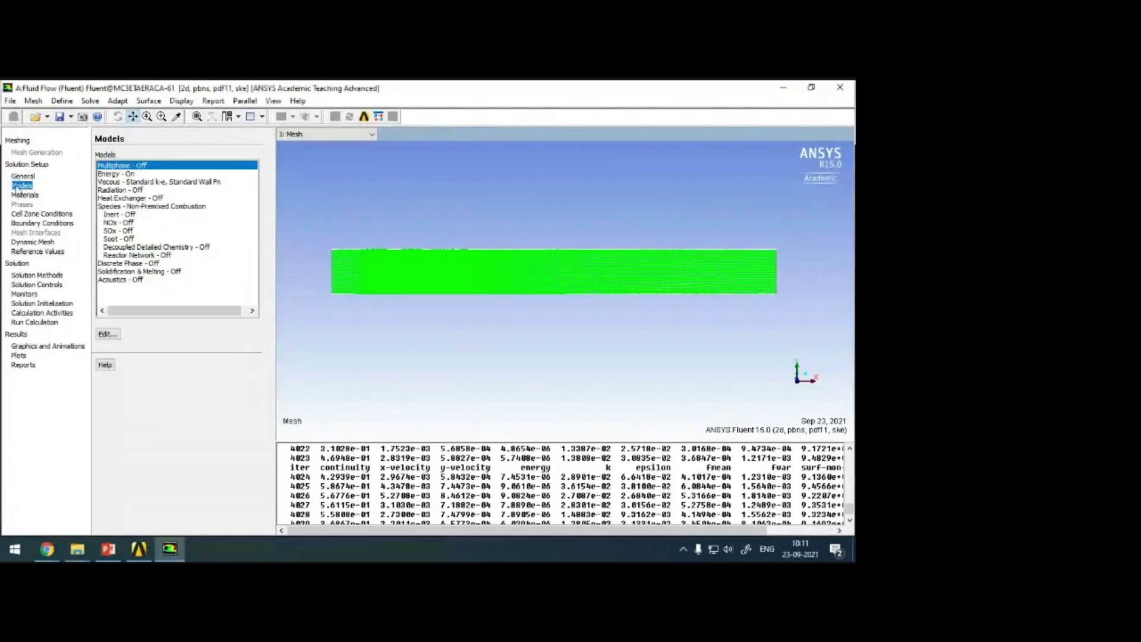
double_click(122, 174)
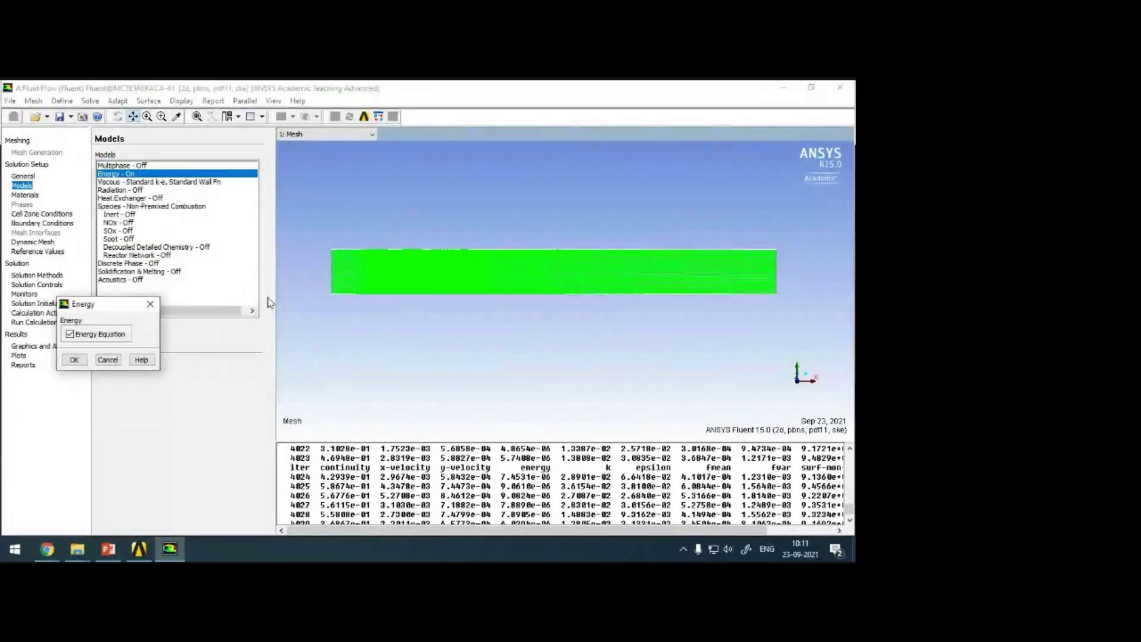
click(150, 306)
double_click(155, 182)
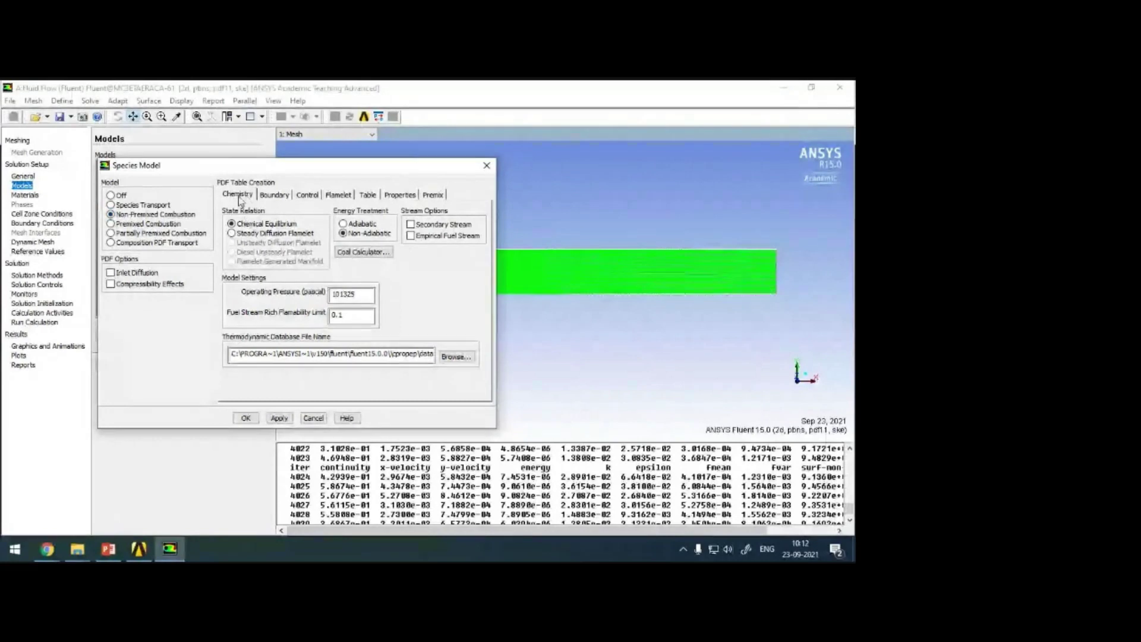
Remove ch4 from the boundary species of the non-premixed combustion model
click(274, 196)
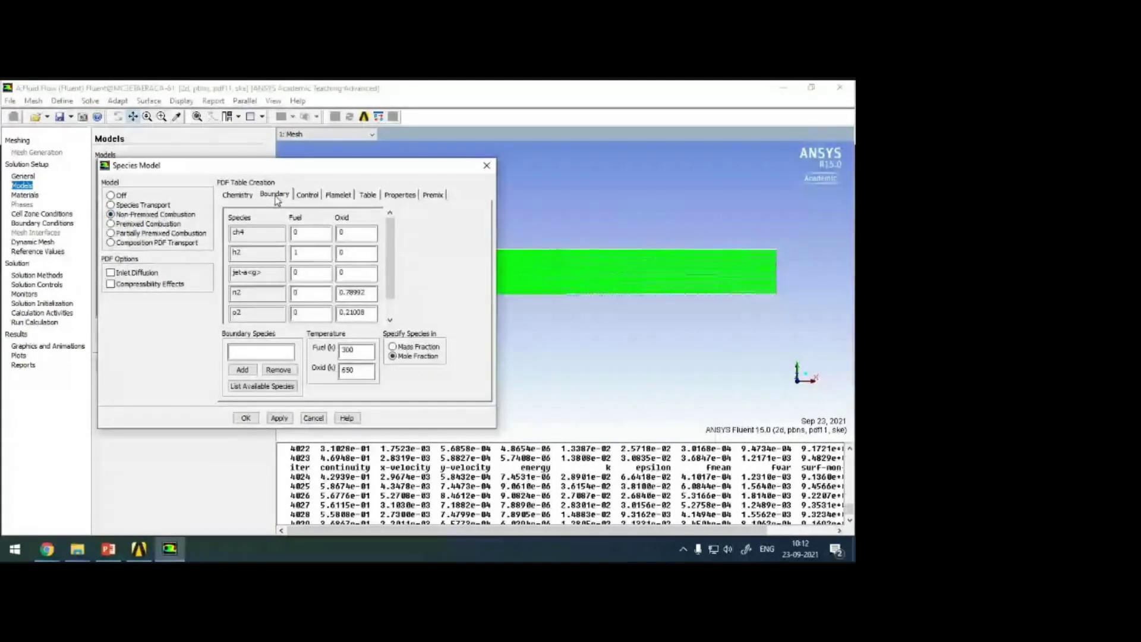
click(237, 292)
click(236, 313)
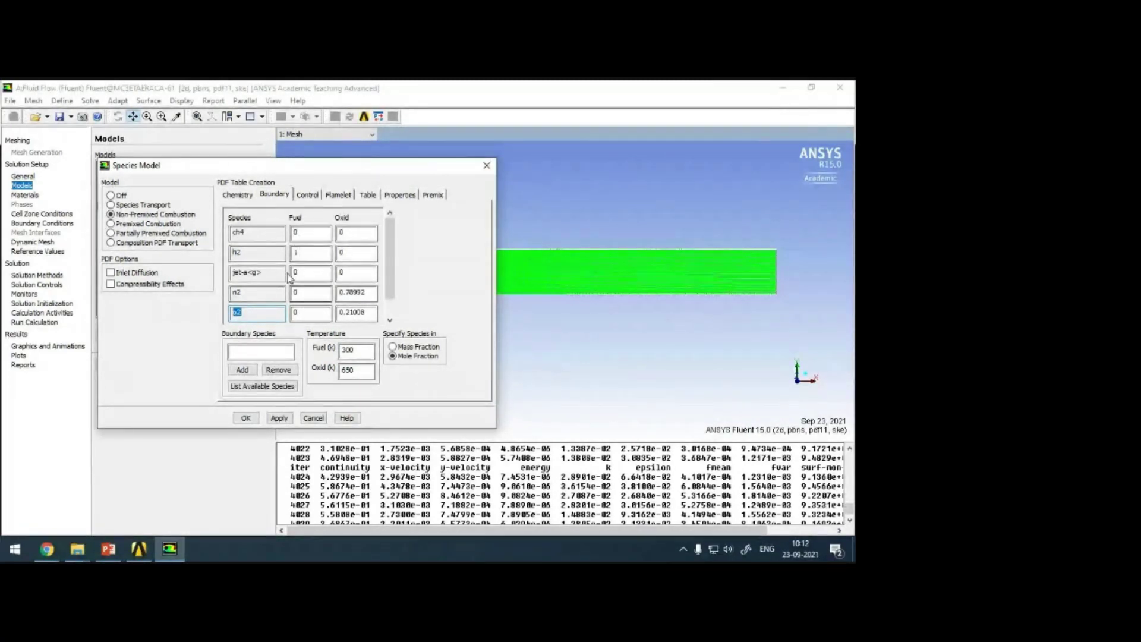
click(241, 349)
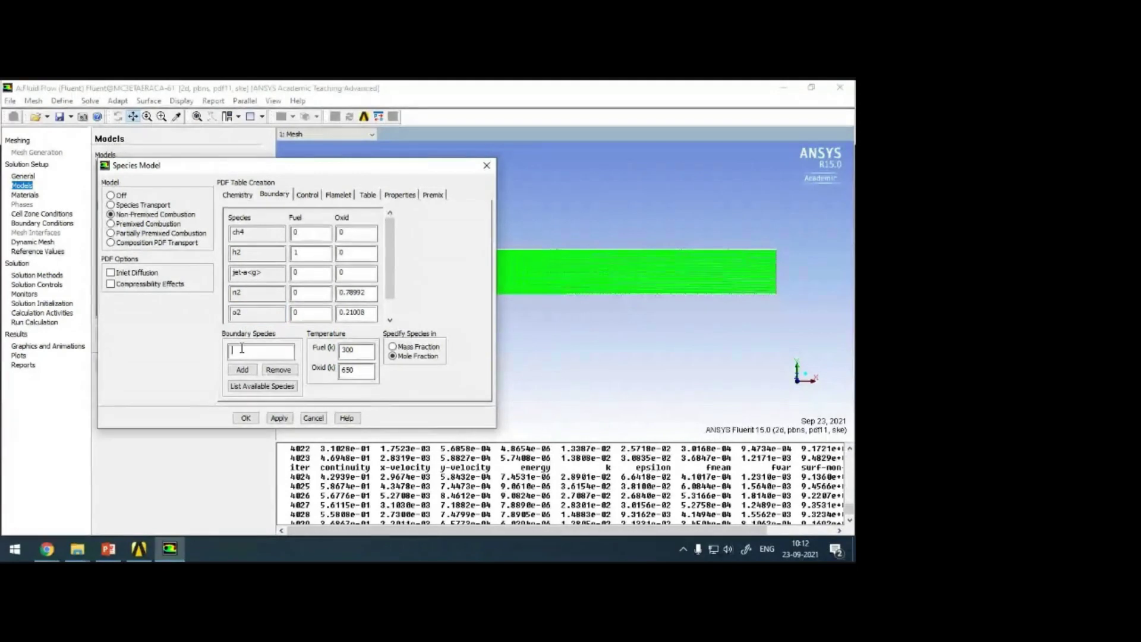
text(ch4)
click(286, 372)
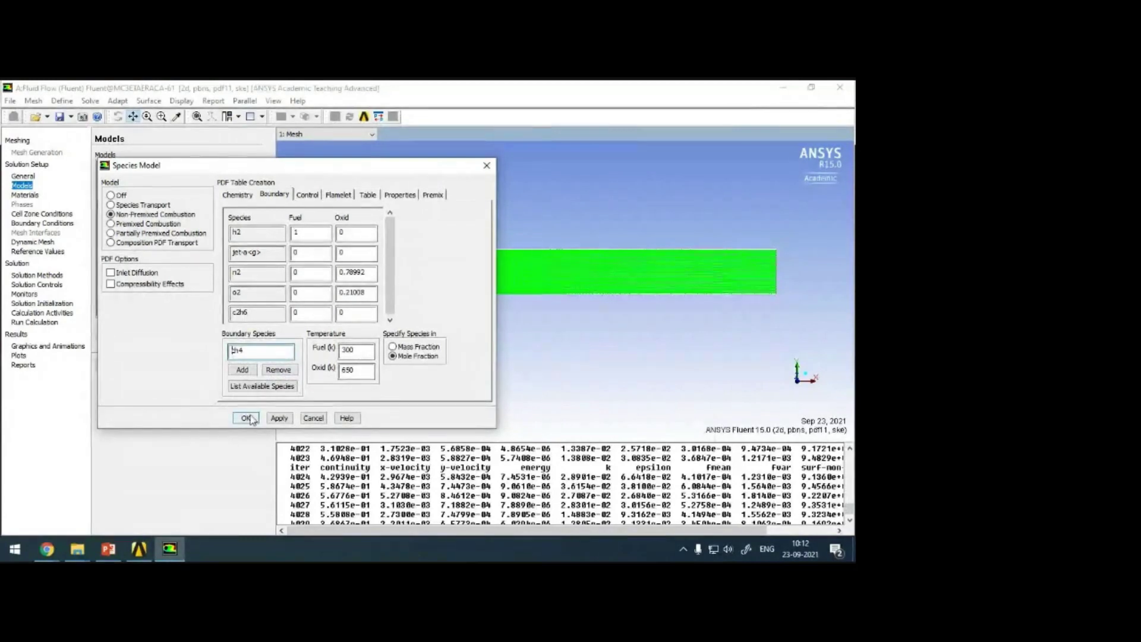
Remove c2h6 from the boundary species
key(BackSpace)
key(BackSpace)
key(BackSpace)
text(c2h4)
key(BackSpace)
text(6)
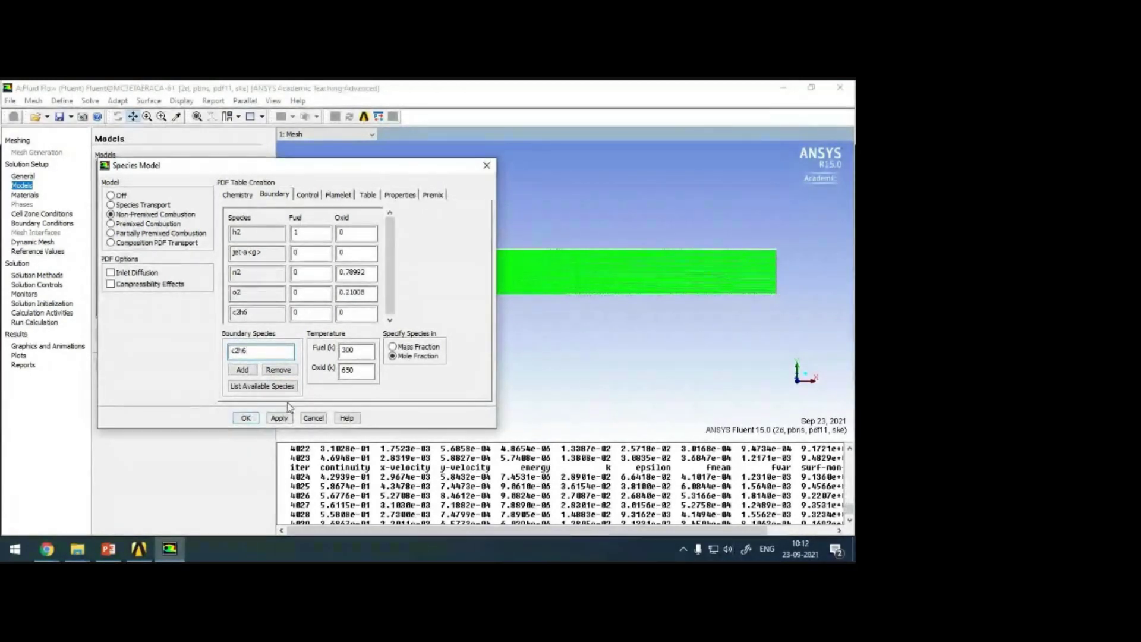
click(287, 374)
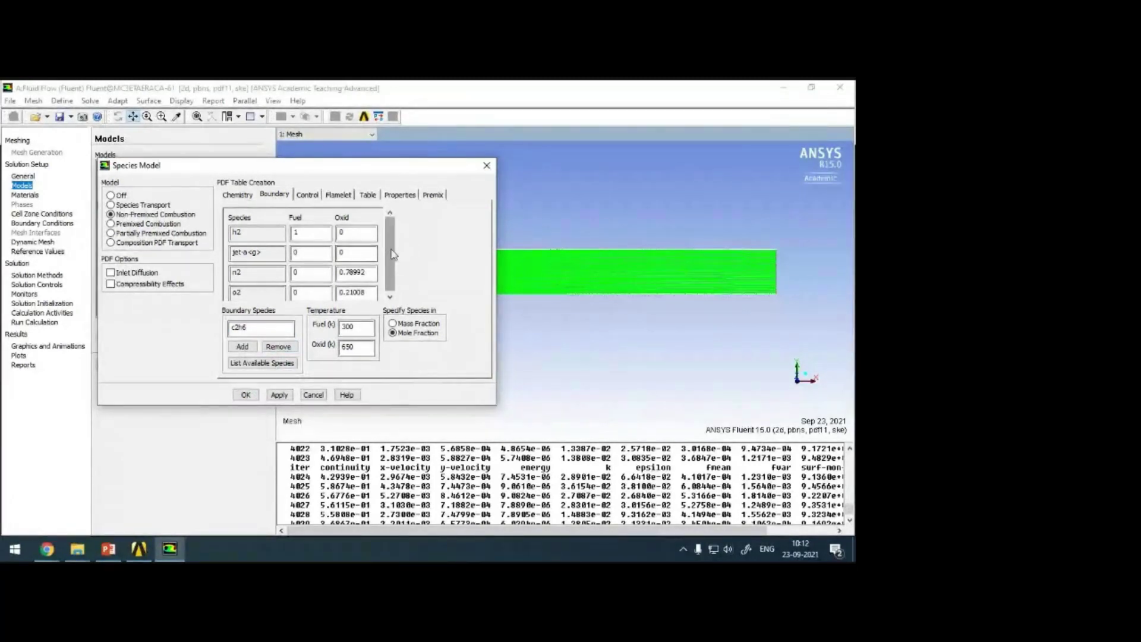
Try to remove the jet fuel from the boundary species under the name jet
double_click(250, 327)
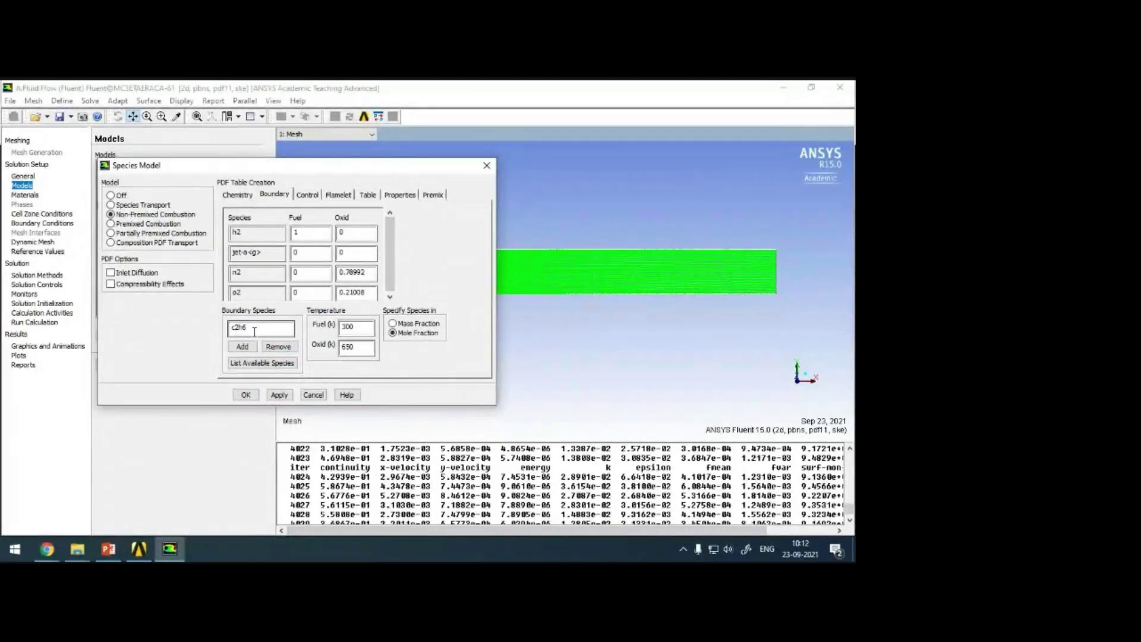
text(jet)
click(277, 348)
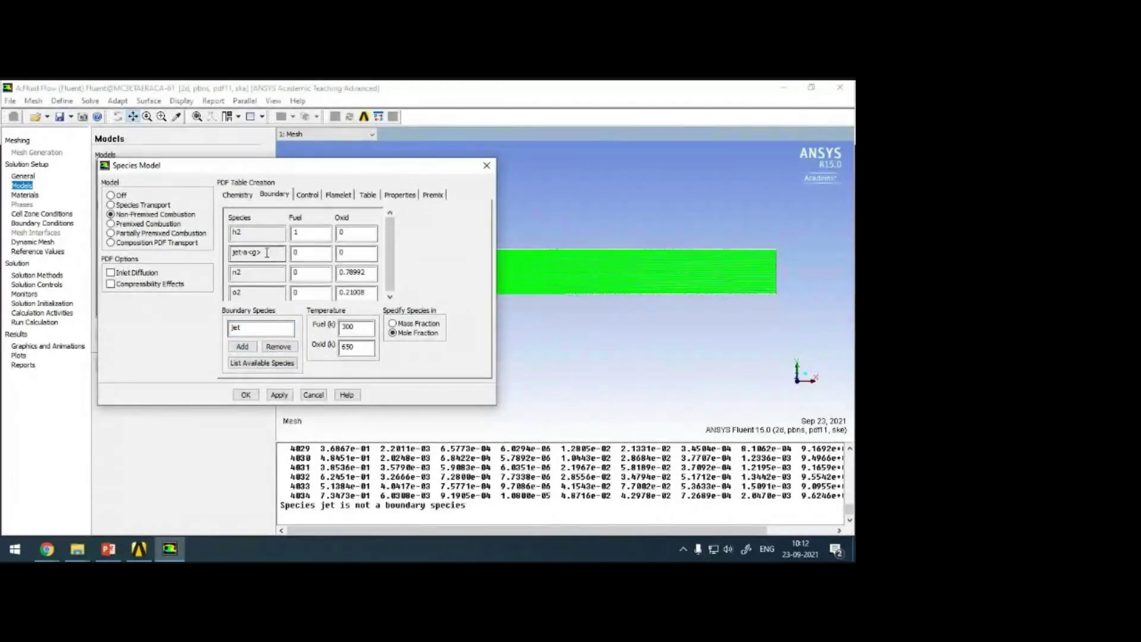
Remove jet-a<g> from the boundary species, using its exact name copied from the species table
mouse_move(263, 252)
mouse_down()
mouse_move(228, 250)
mouse_move(265, 255)
mouse_move(240, 253)
mouse_up()
right_click(250, 254)
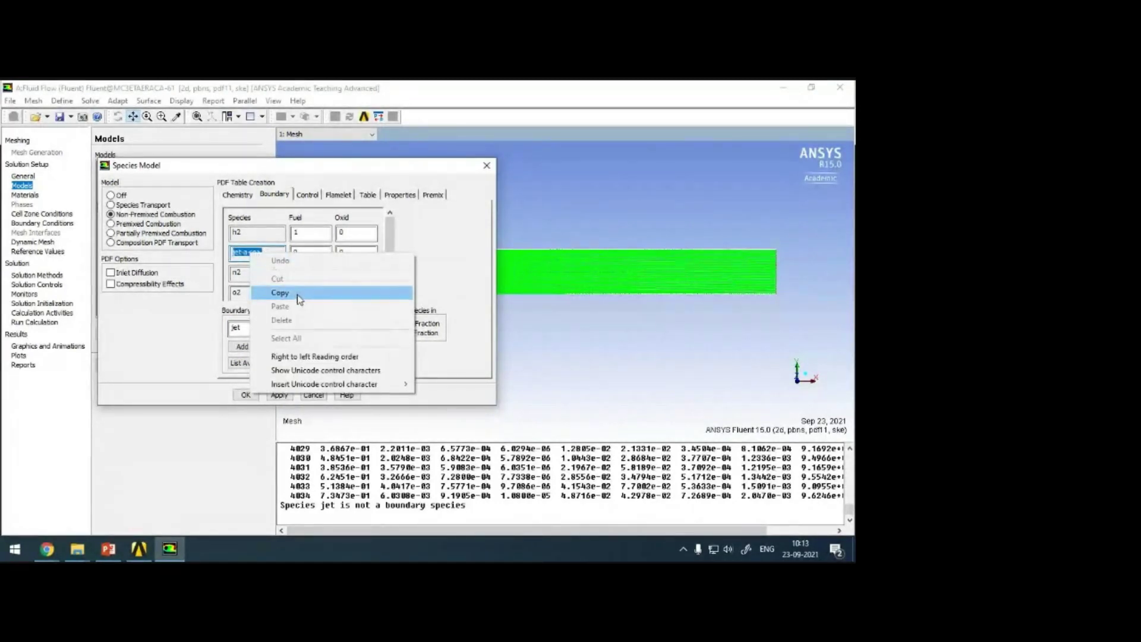
click(298, 296)
drag(248, 330, 214, 345)
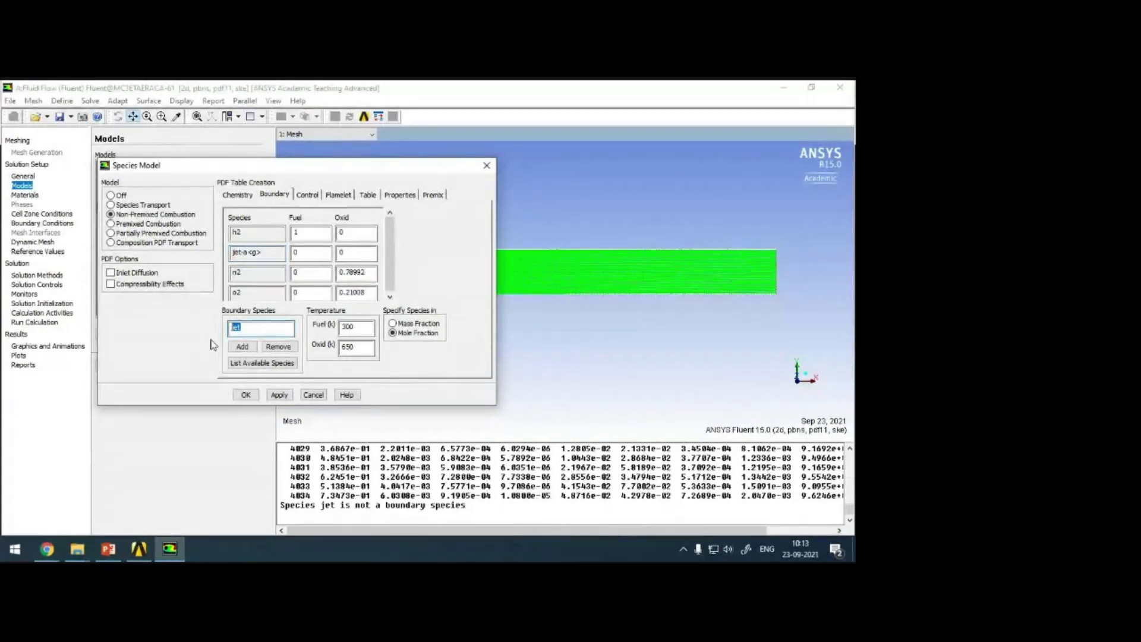
key(ctrl+v)
click(290, 349)
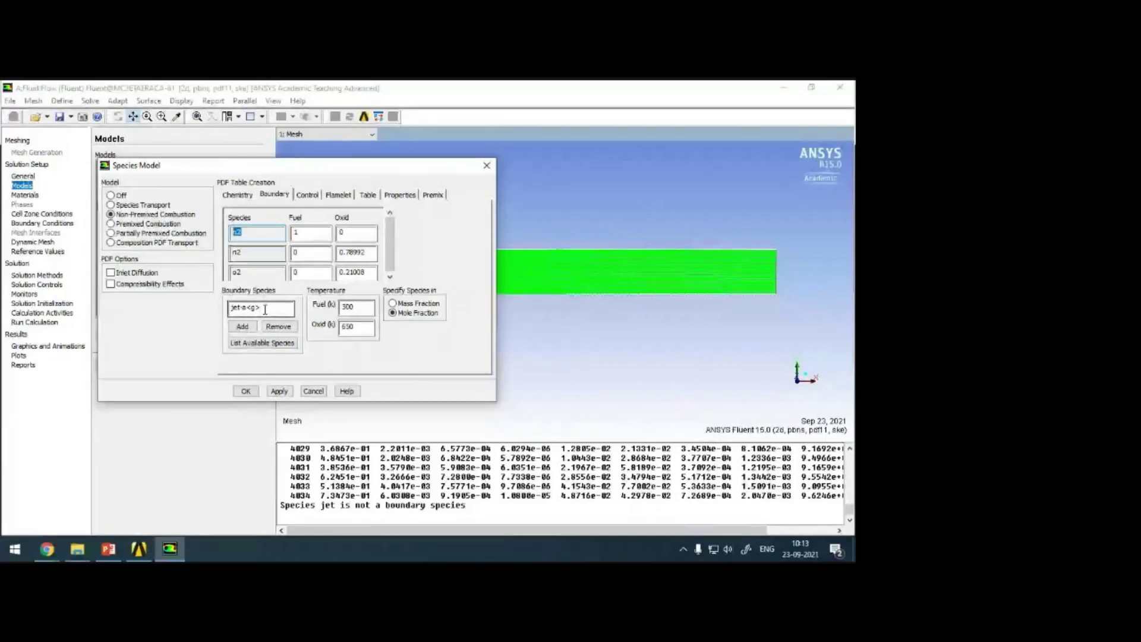
Replace the species name with h2 and remove it from the boundary species
drag(265, 310, 216, 332)
key(ctrl+c)
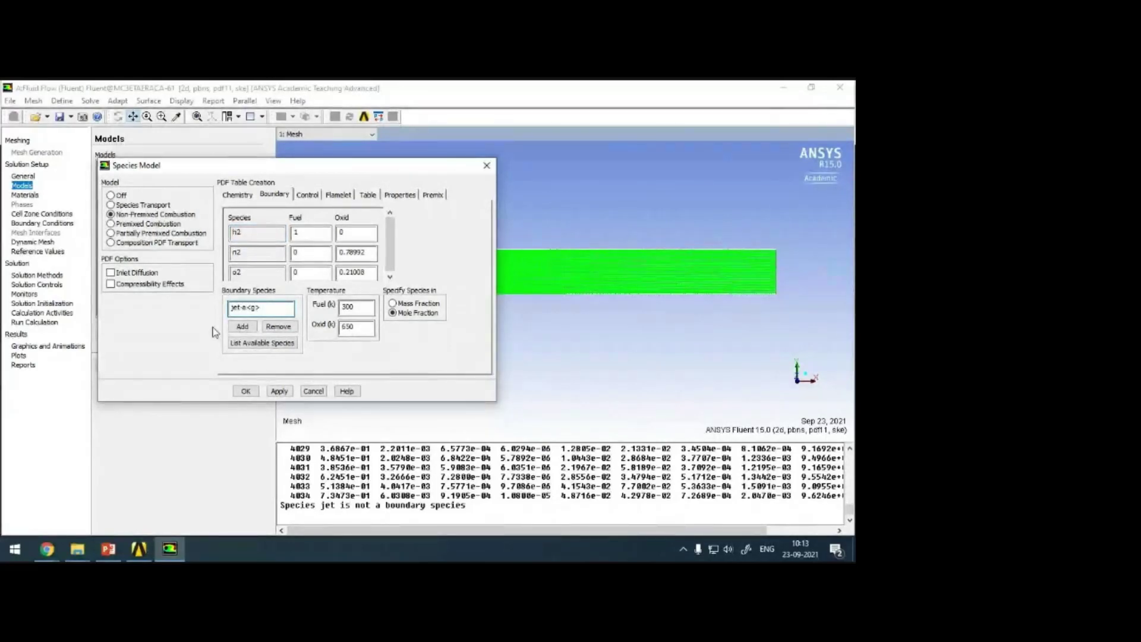
key(BackSpace)
key(BackSpace)
key(BackSpace)
key(BackSpace)
key(BackSpace)
key(BackSpace)
key(BackSpace)
click(278, 325)
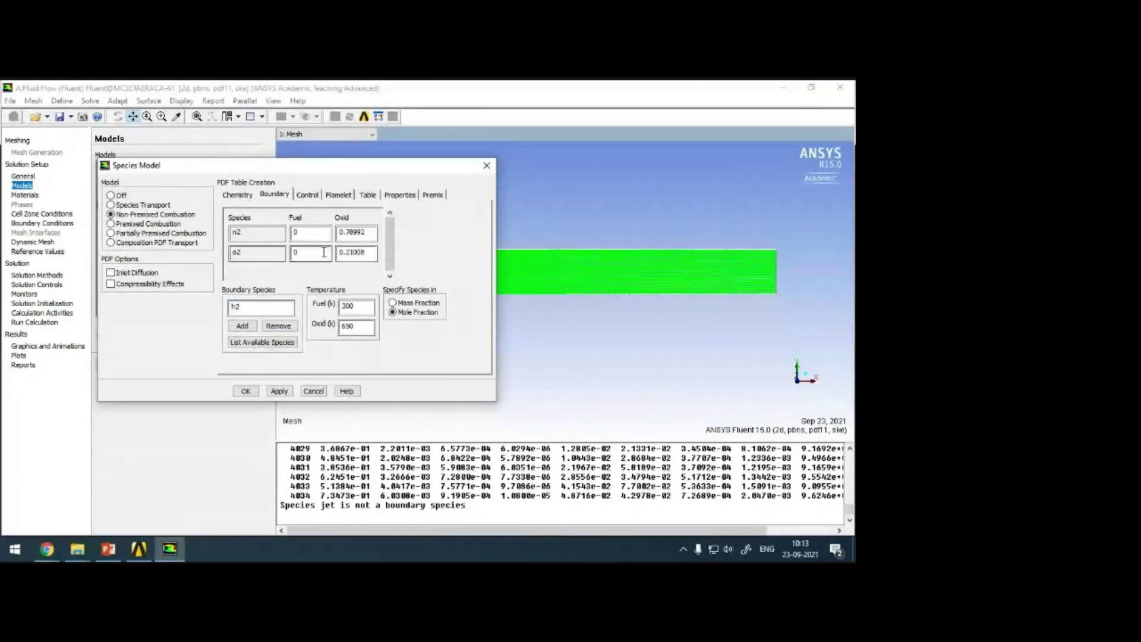
Clear the boundary species name, list the available species and examine the list for hydrocarbon fuel names
drag(248, 307, 213, 329)
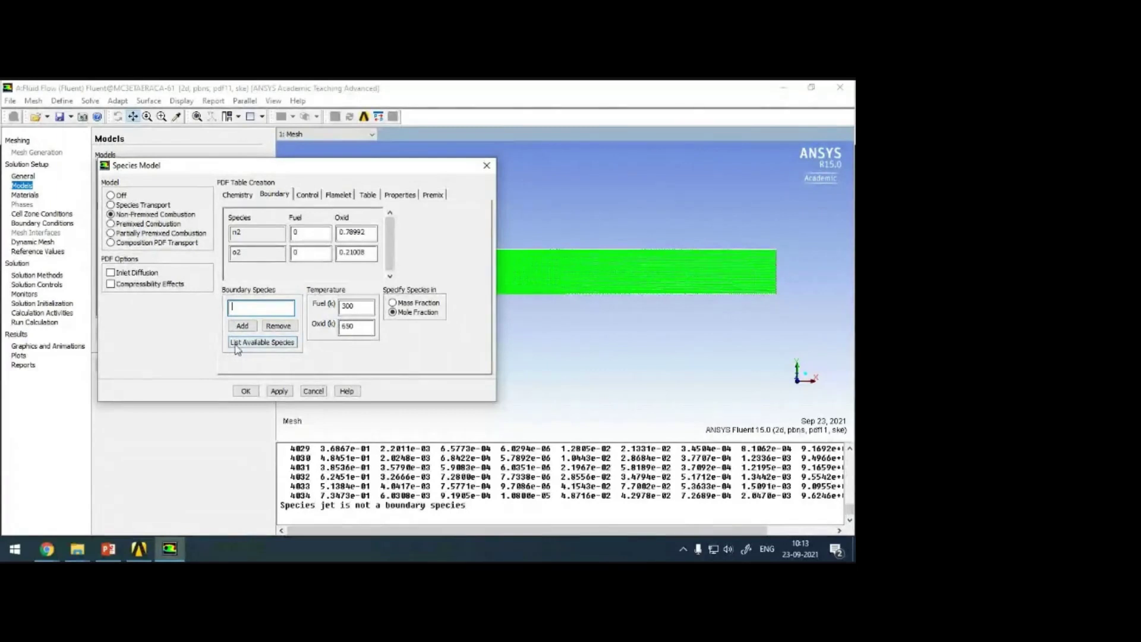
click(267, 344)
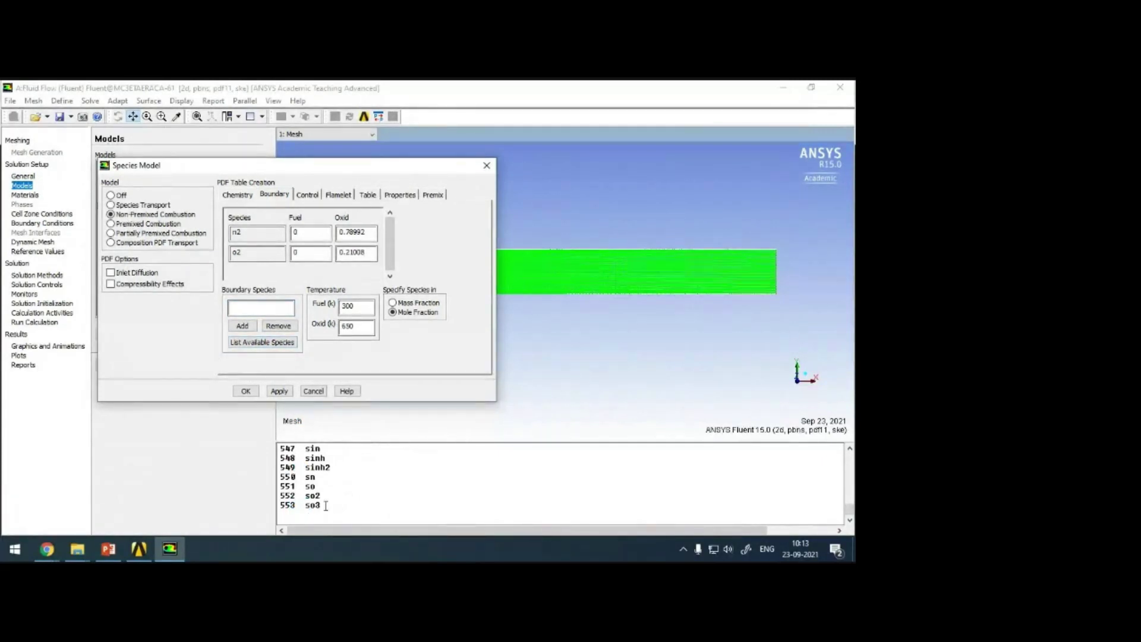
scroll(337, 507, up, 12)
scroll(337, 492, up, 20)
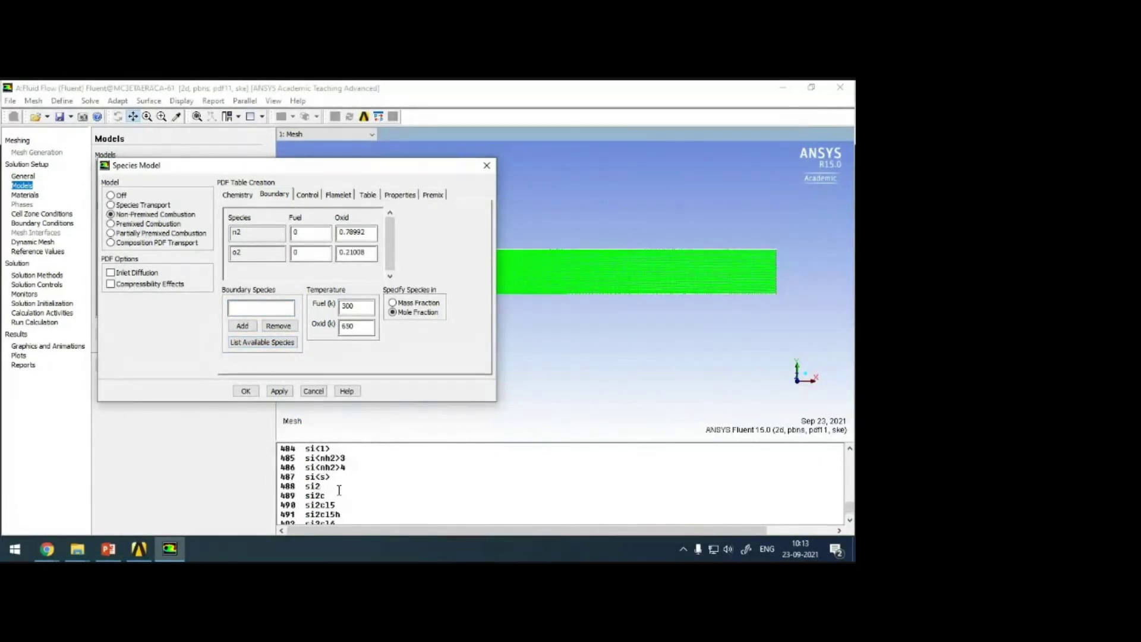
scroll(339, 490, up, 20)
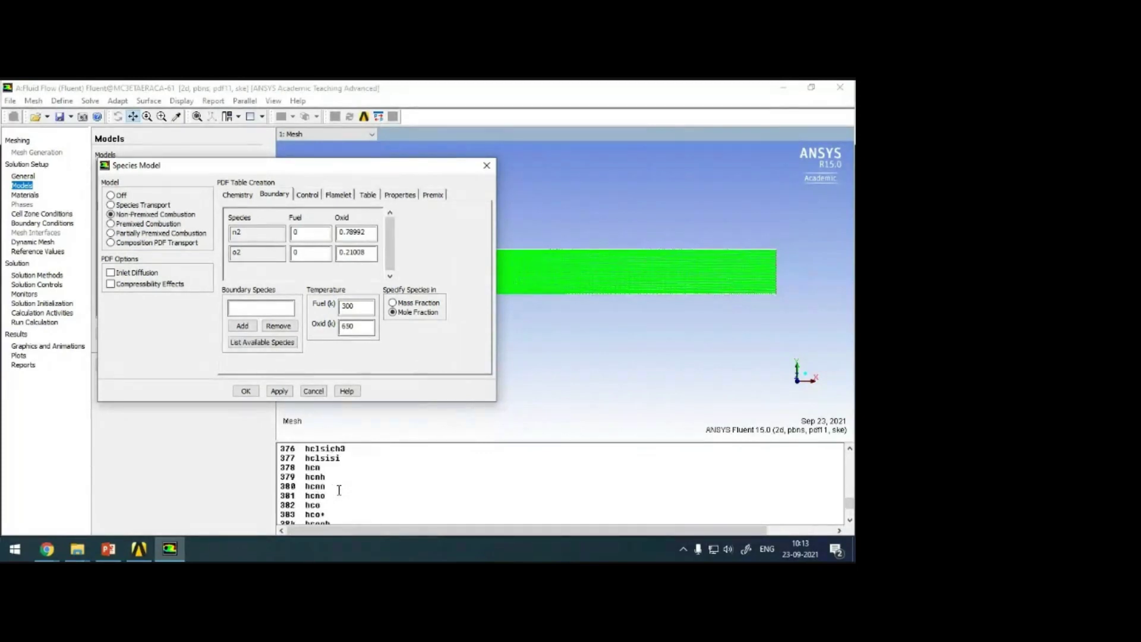
scroll(339, 490, up, 20)
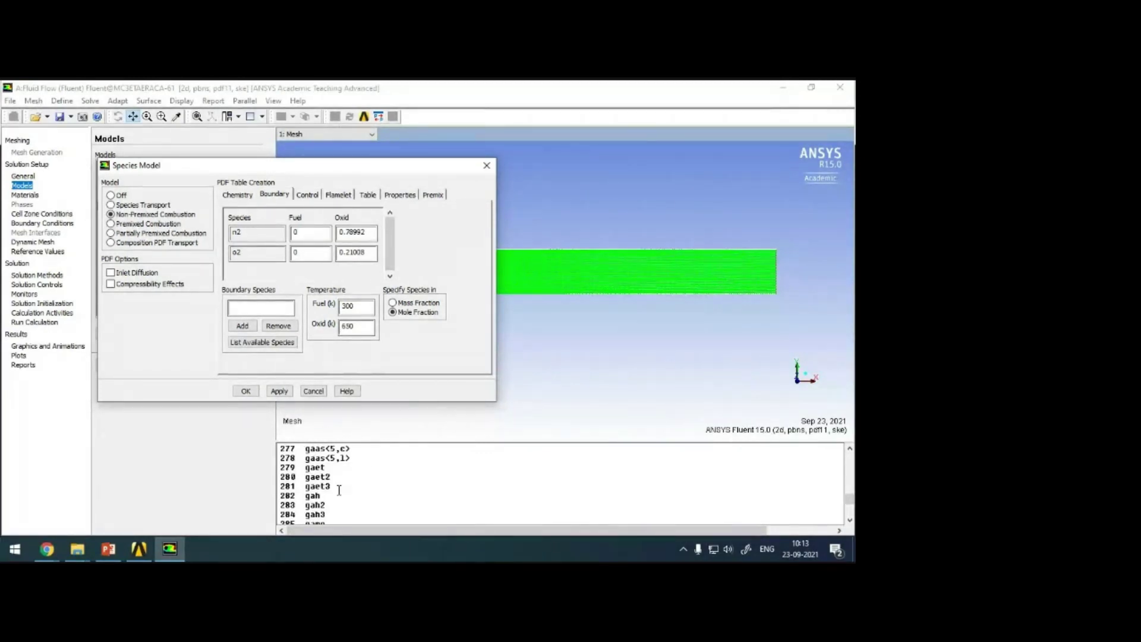
scroll(339, 490, up, 20)
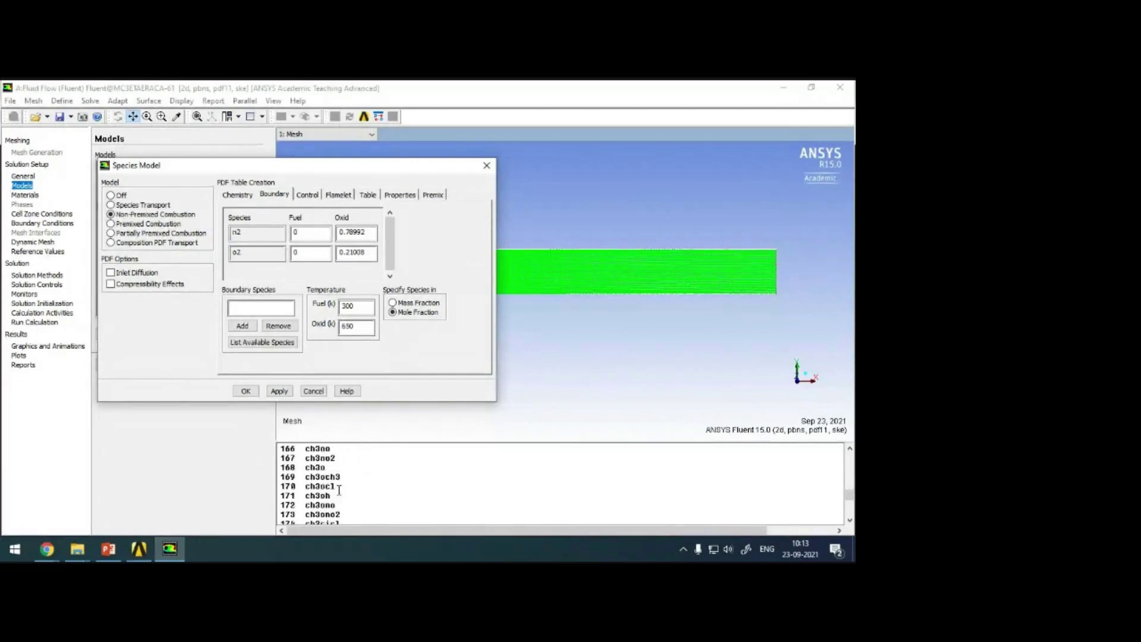
scroll(338, 478, up, 20)
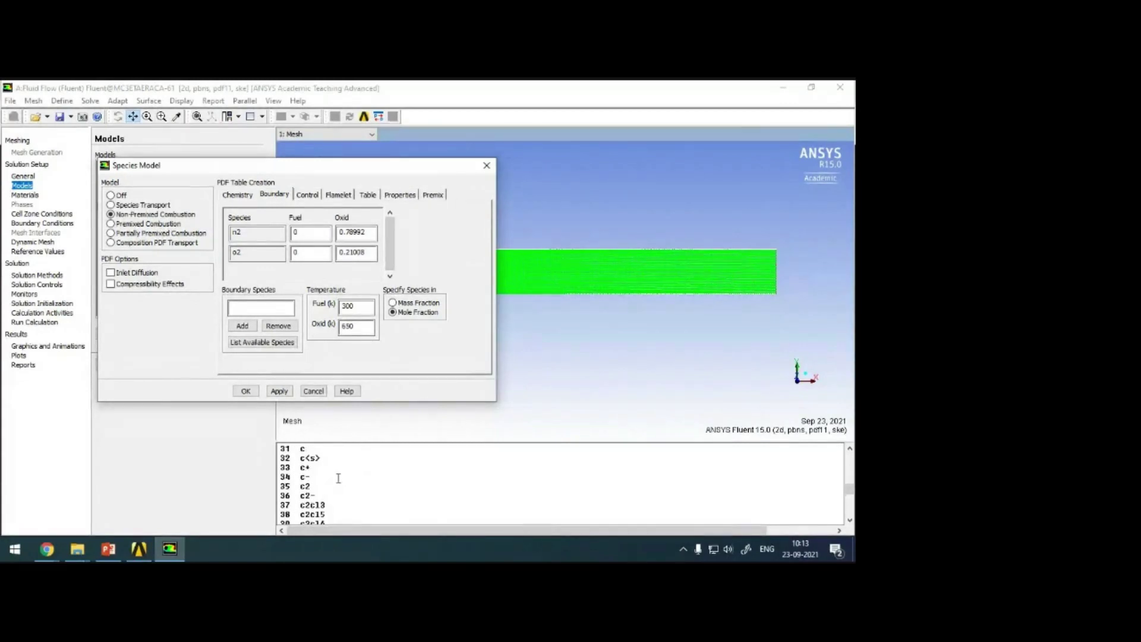
scroll(339, 479, down, 6)
scroll(338, 478, down, 12)
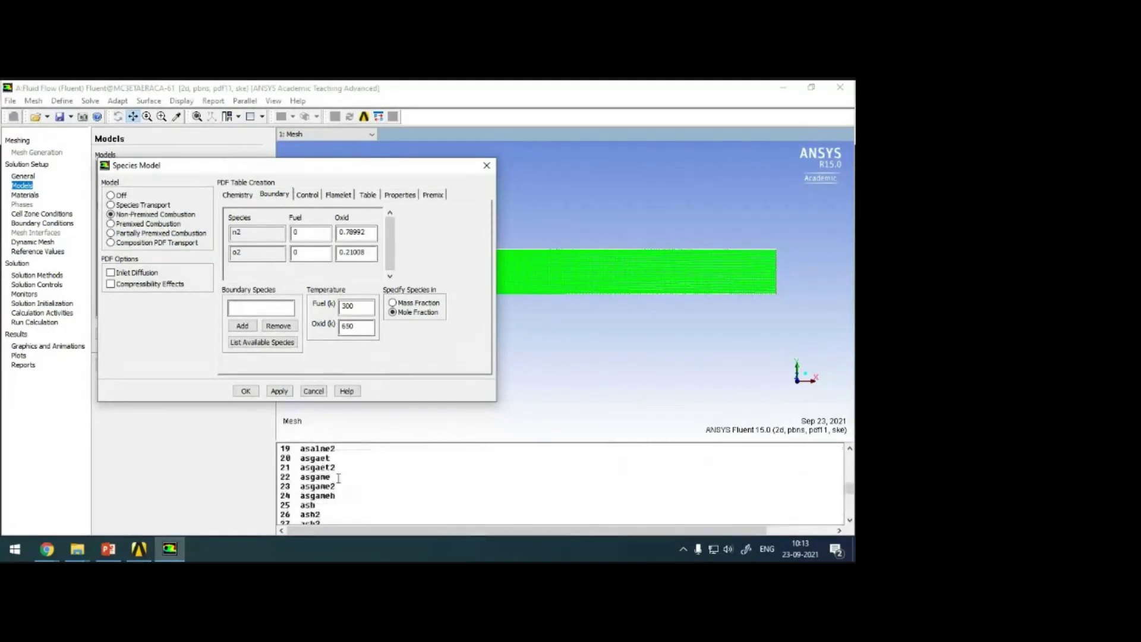
scroll(339, 479, down, 5)
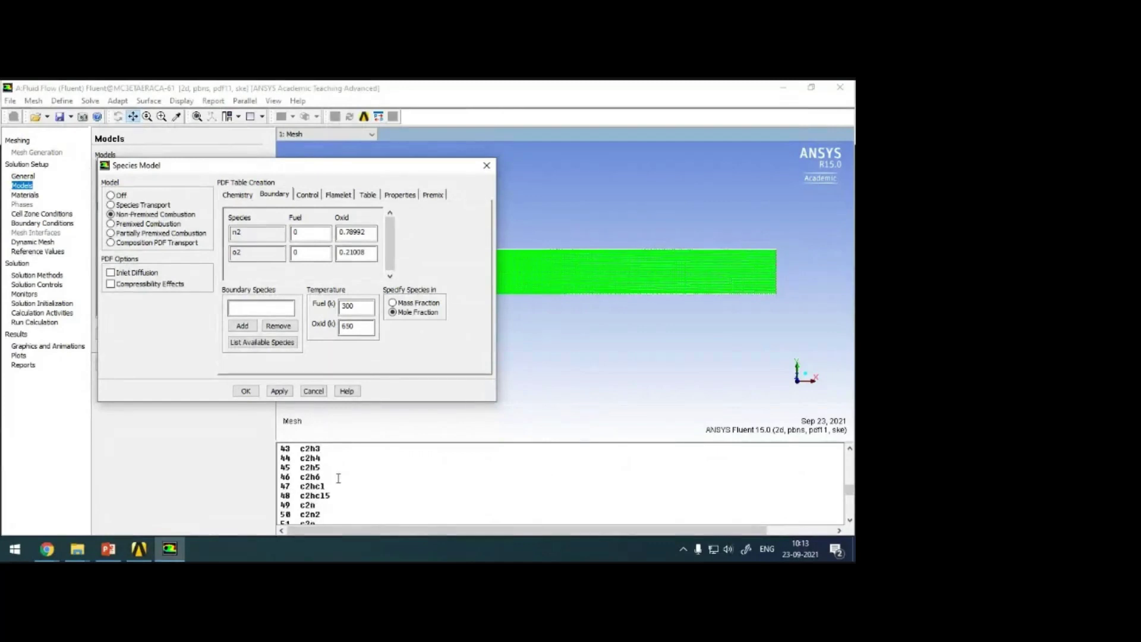
scroll(338, 479, down, 3)
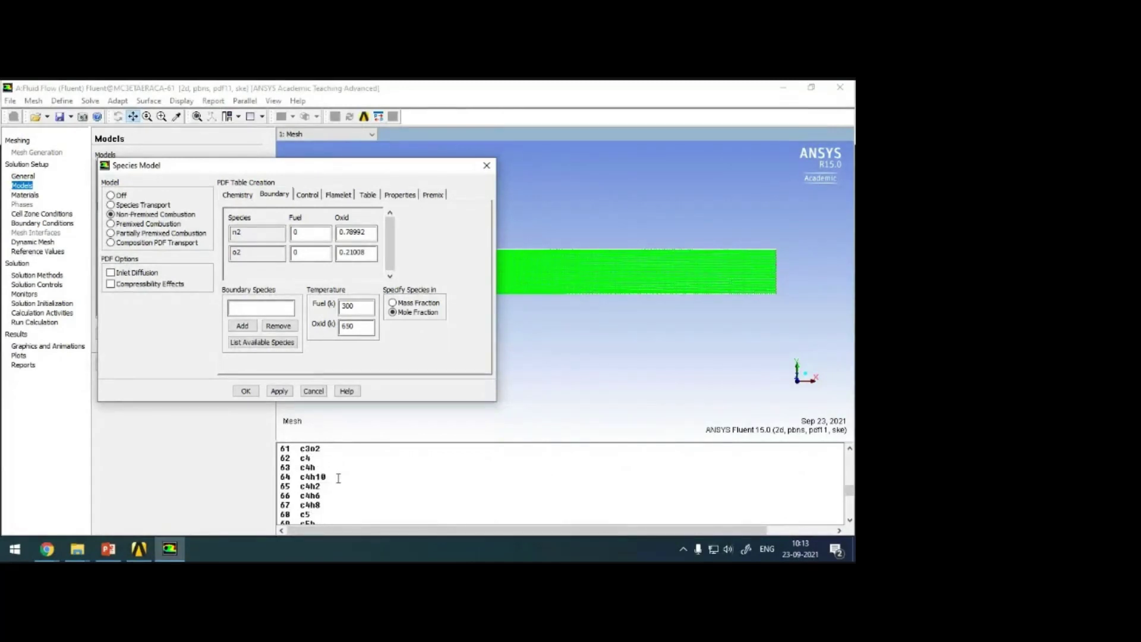
scroll(339, 478, down, 6)
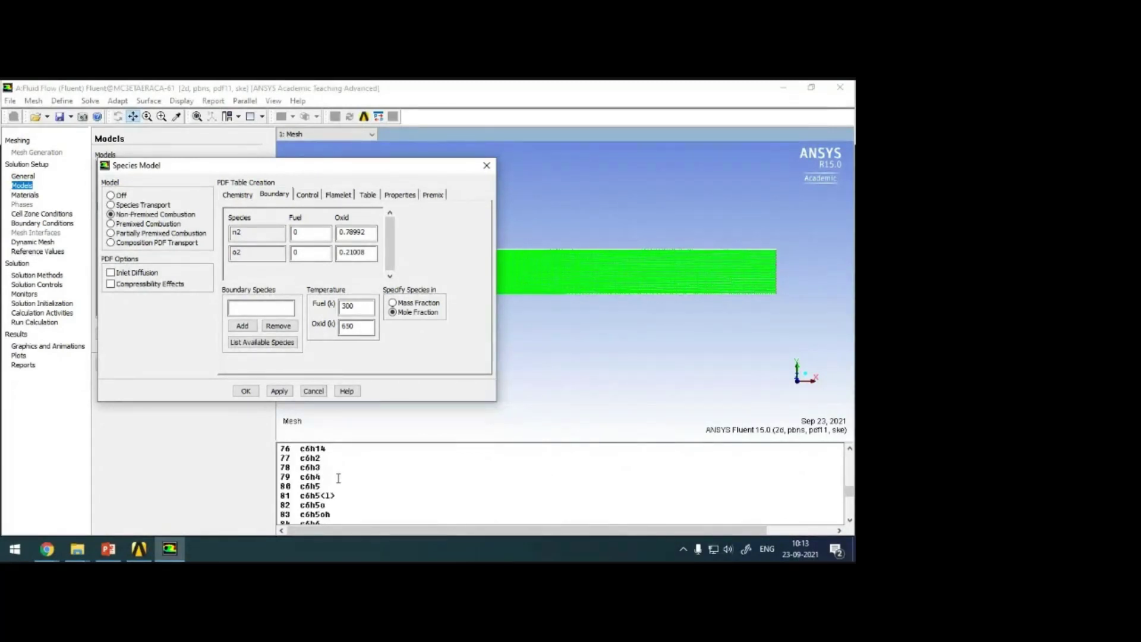
scroll(338, 478, down, 2)
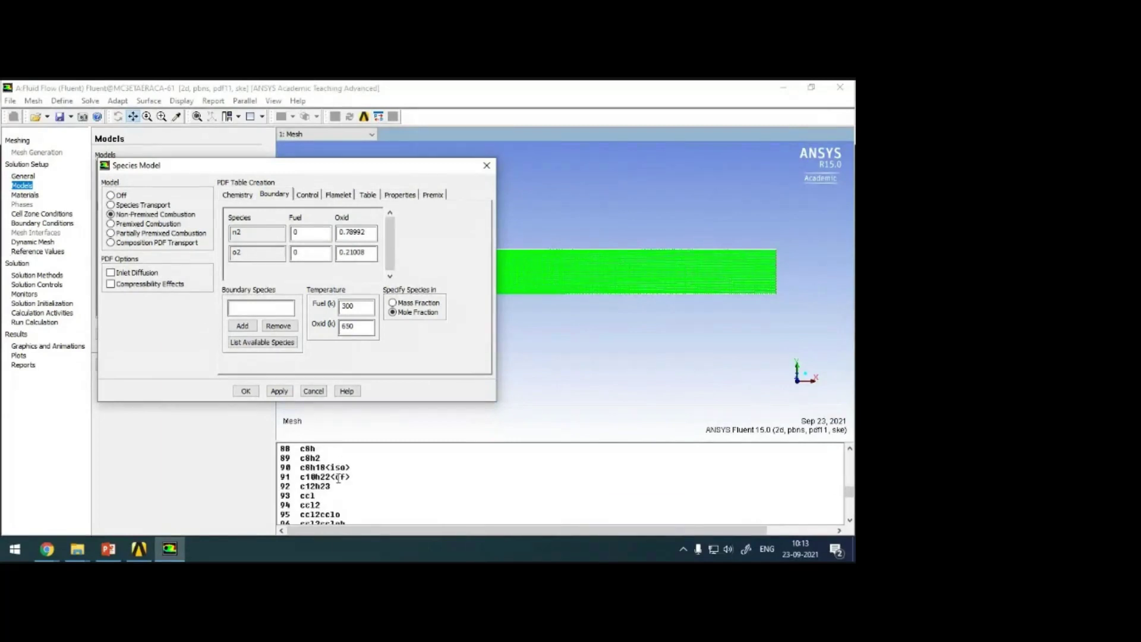
Add ch4 to the boundary species with a fuel fraction of 1, and remove it again
click(253, 309)
text(ch4)
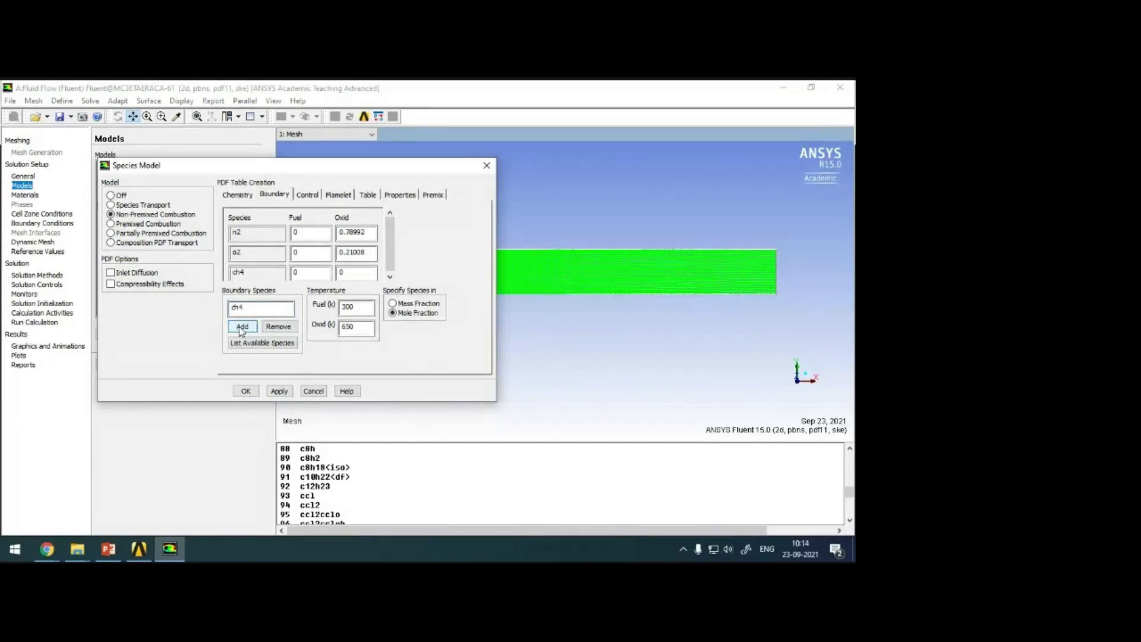
click(242, 326)
double_click(311, 273)
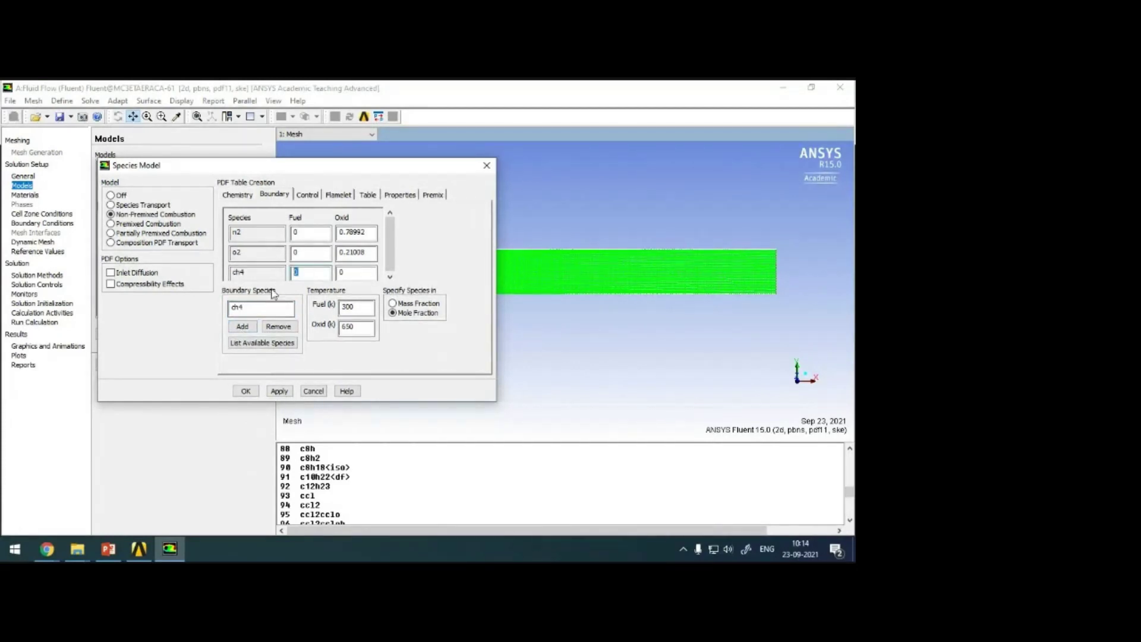
text(1)
click(287, 330)
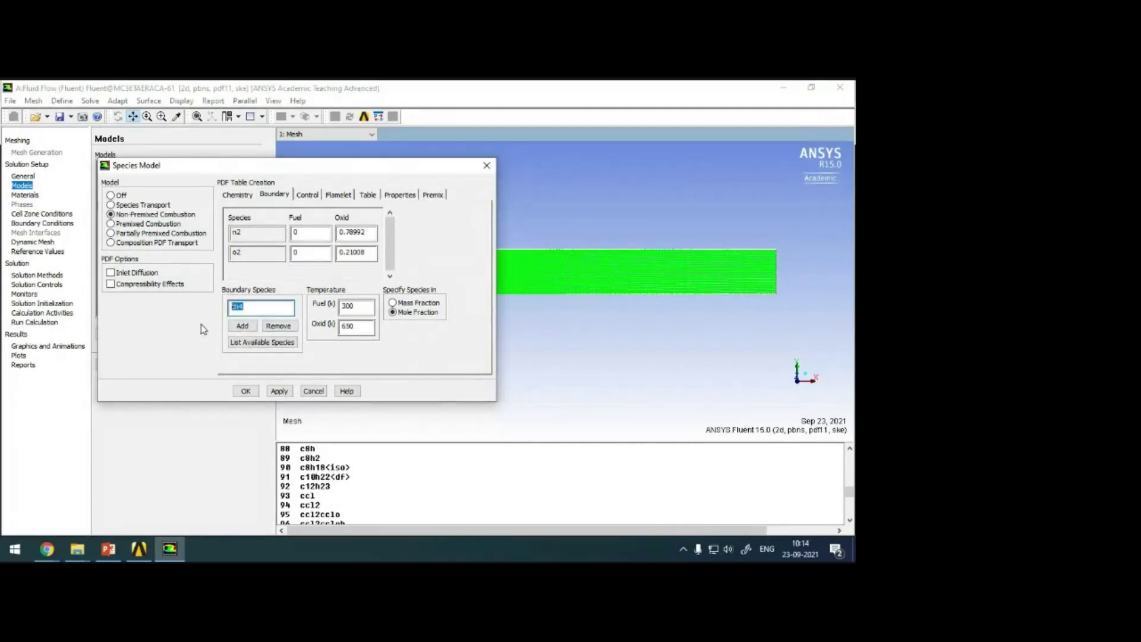
Add h2 to the boundary species and set its fuel mole fraction to 1
text(h2)
click(242, 326)
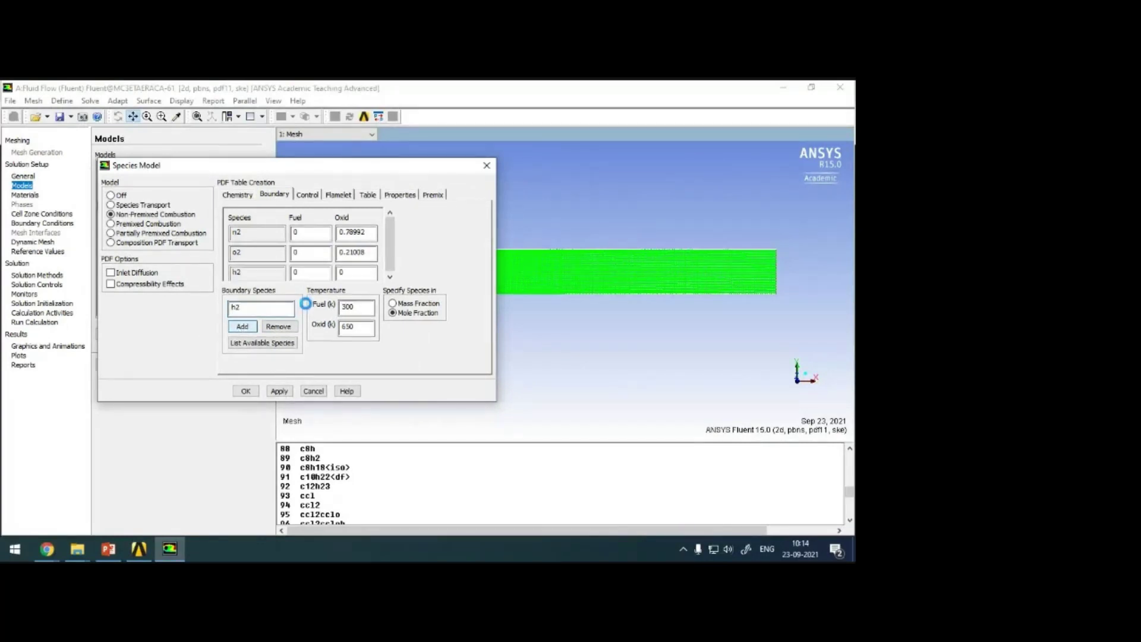
double_click(306, 272)
Add ch4 as a further boundary species and keep the fuel fraction of h2 at 1
drag(252, 309, 225, 309)
text(ch4)
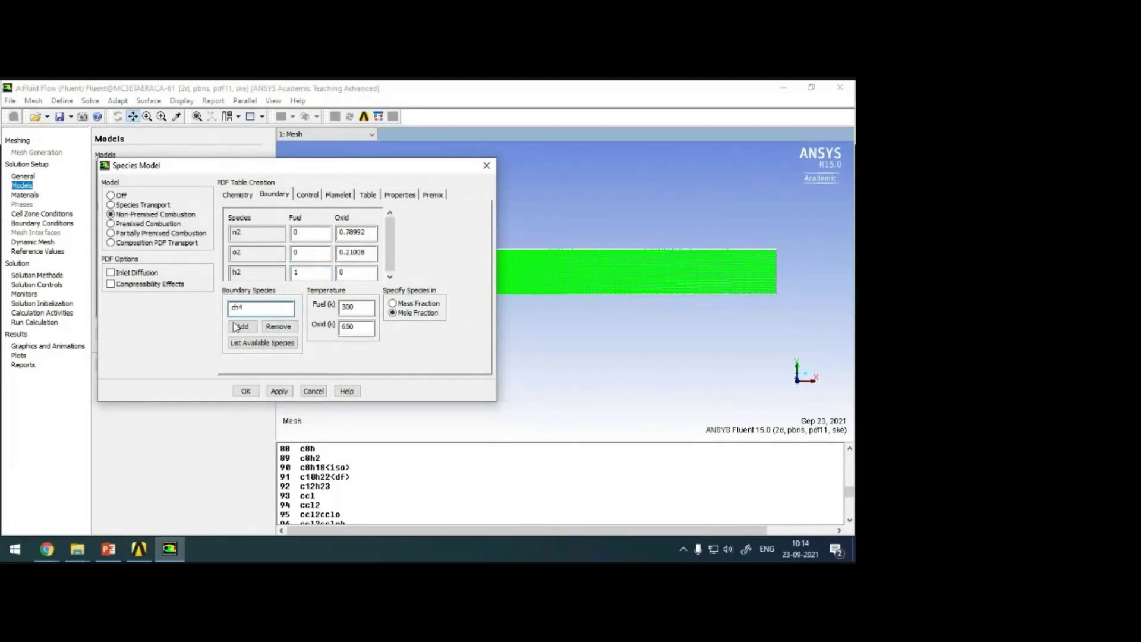
click(242, 327)
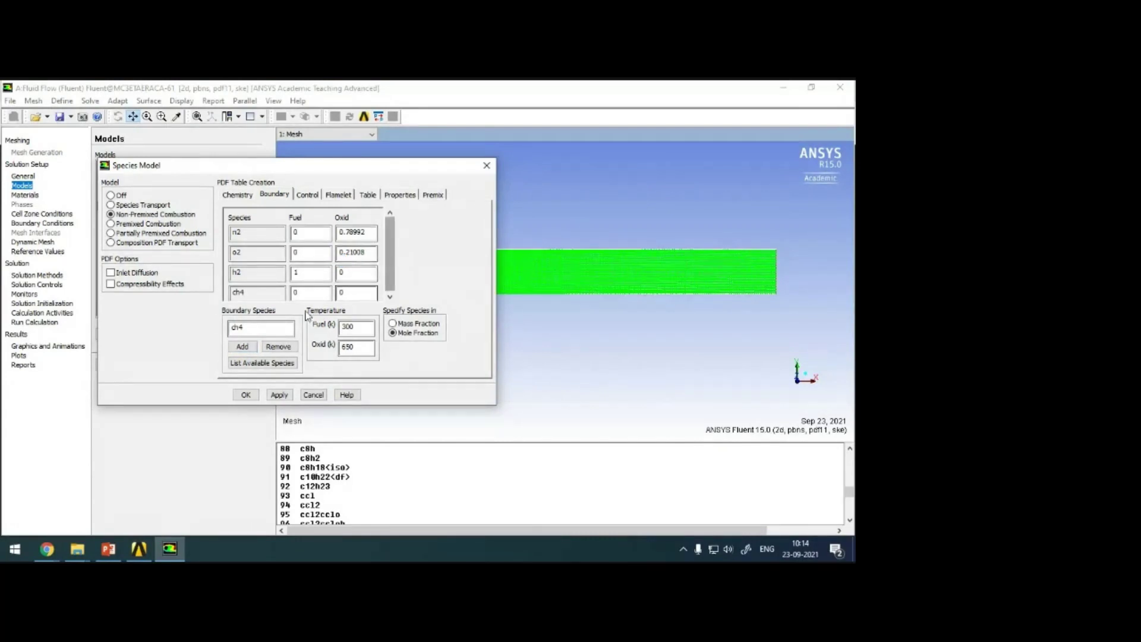
drag(357, 293, 246, 290)
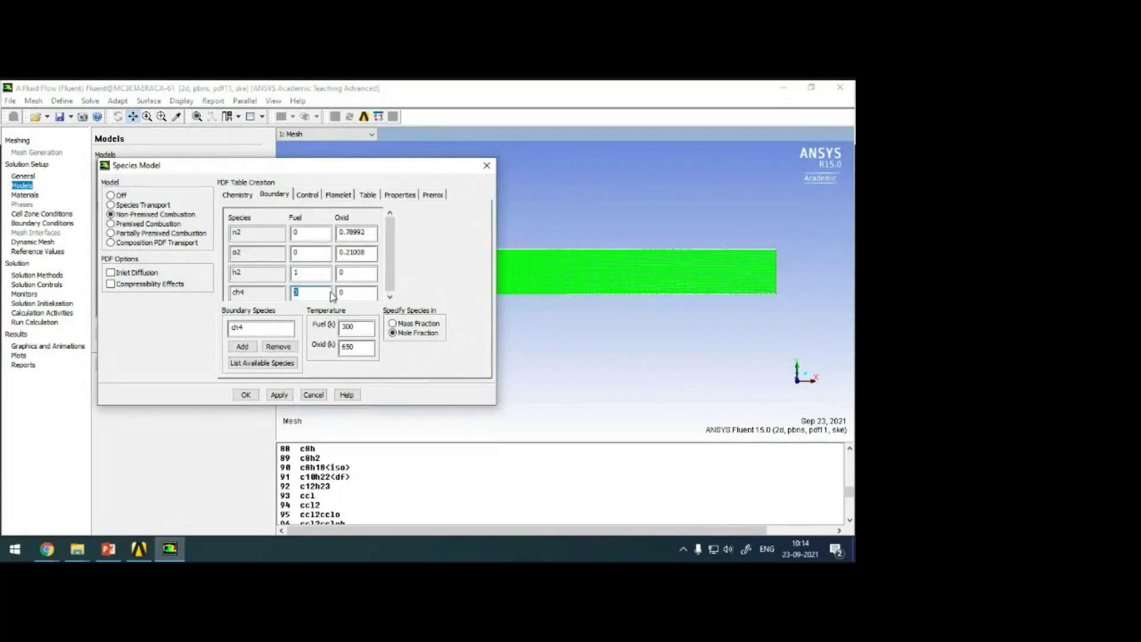
click(294, 273)
text(1)
Check the fuel and oxidizer temperatures, and calculate the PDF table for the boundary species
double_click(351, 347)
double_click(343, 328)
drag(346, 348, 339, 364)
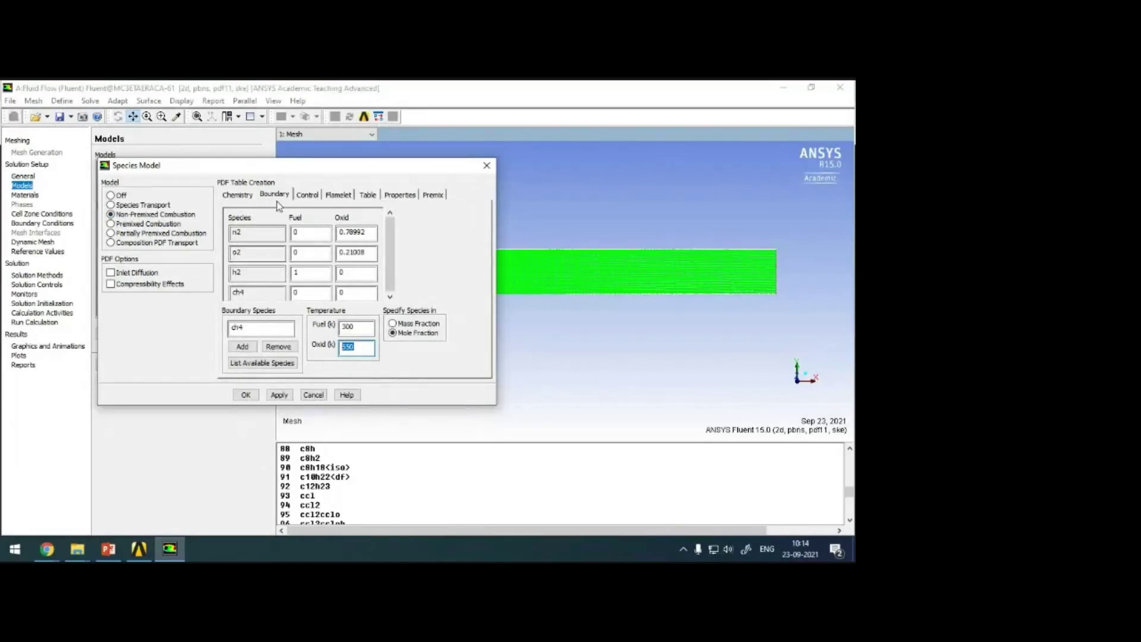
click(369, 196)
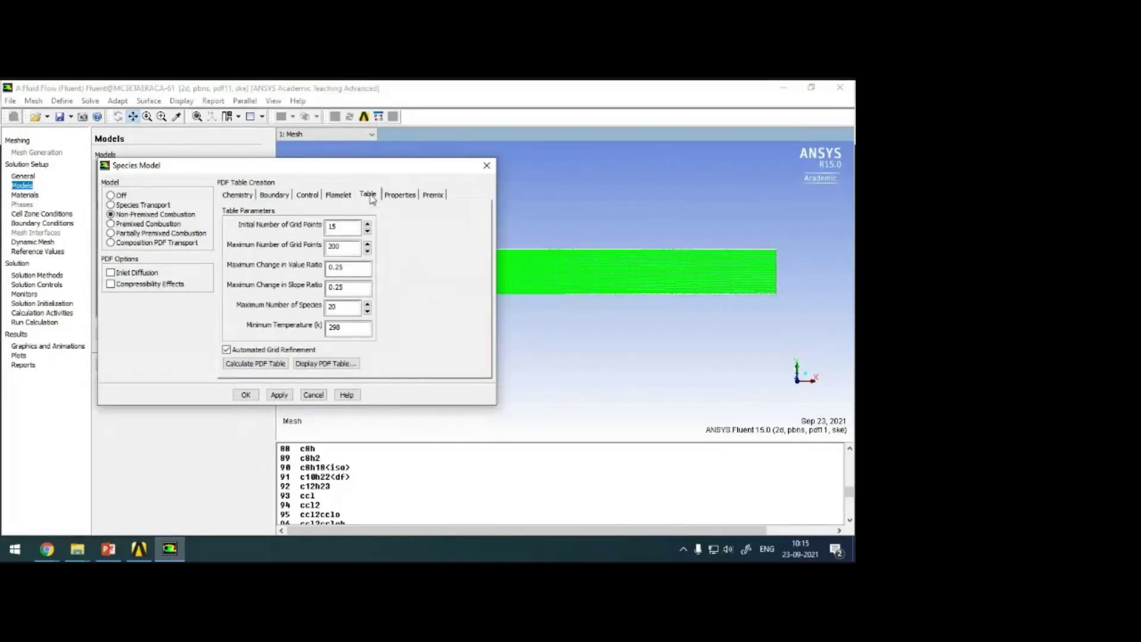
click(255, 365)
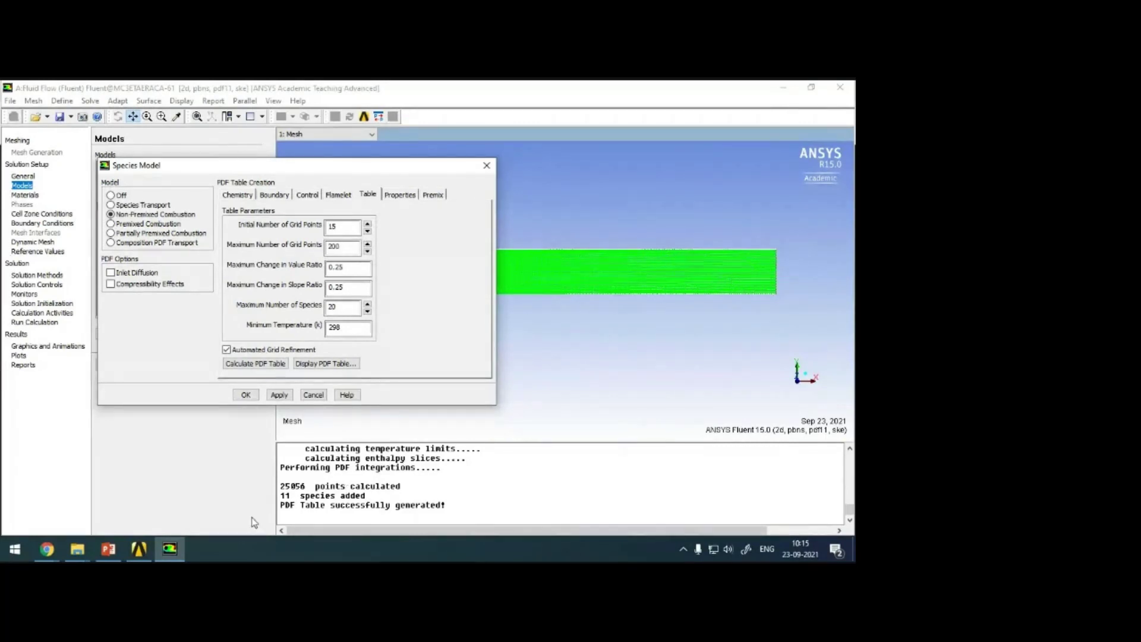
Switch to the Chrome browser and search the web for chemkin in a new tab
click(47, 549)
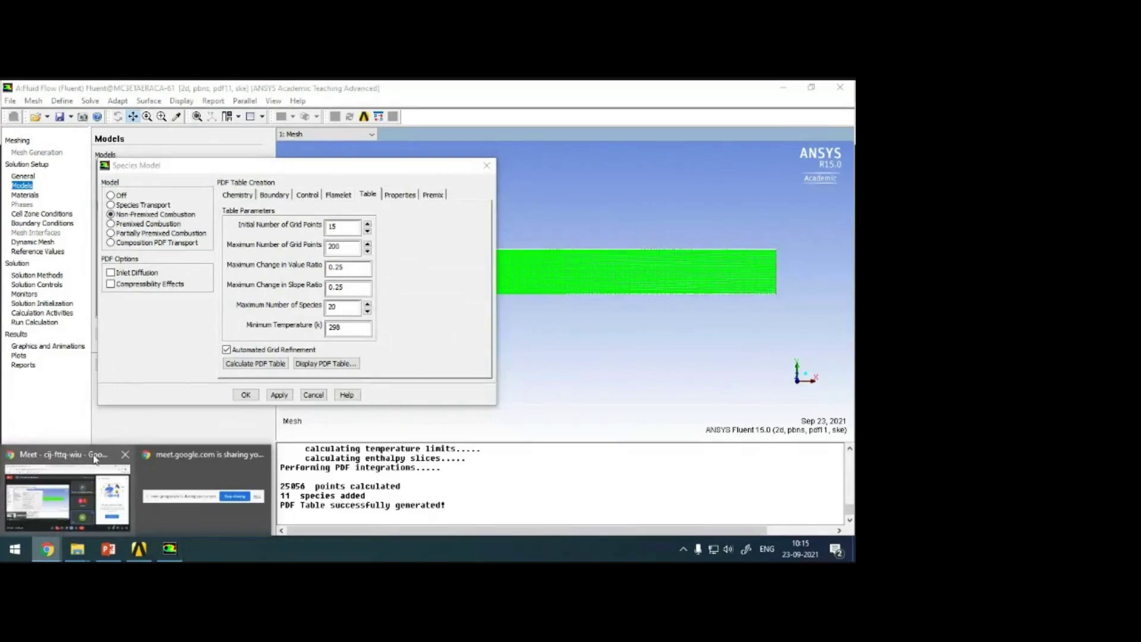
click(67, 498)
key(ctrl+t)
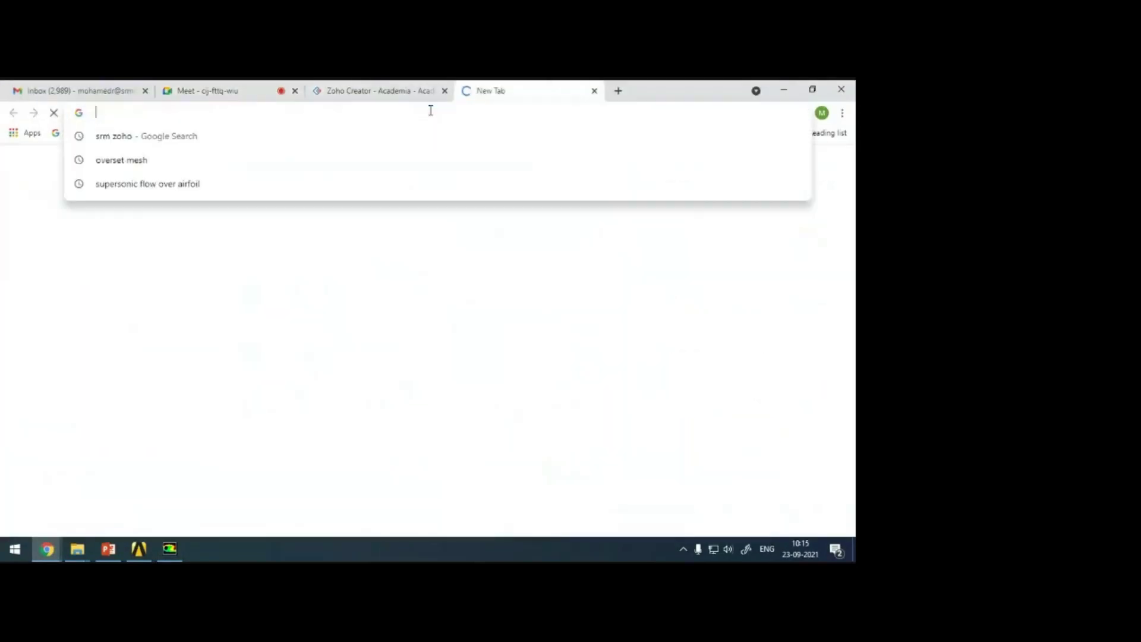
text(chemkin)
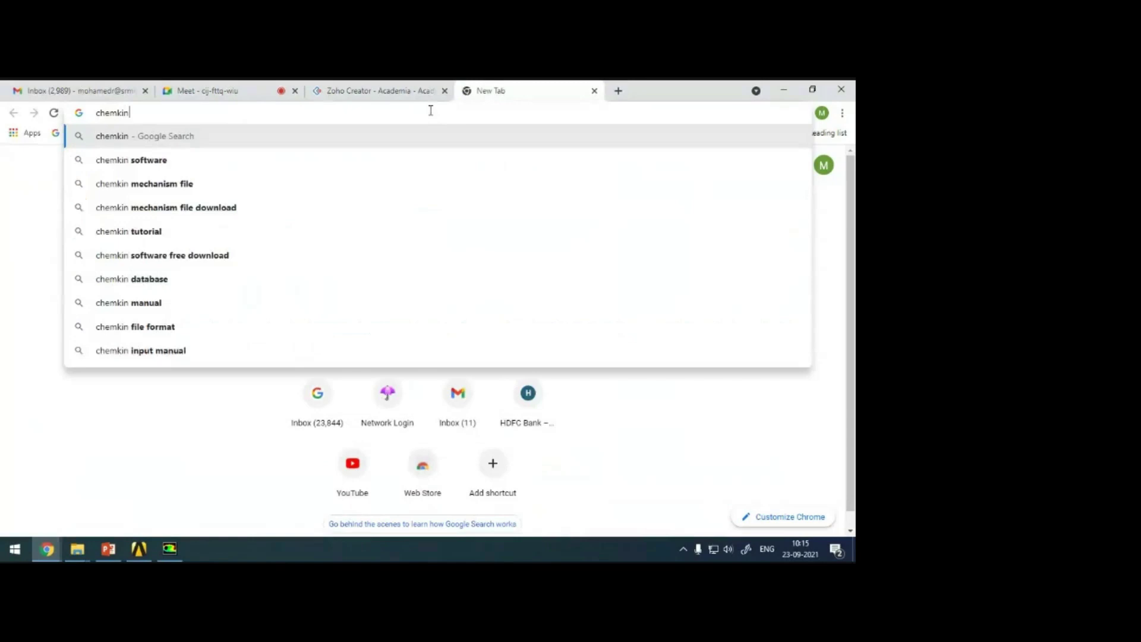
key(Return)
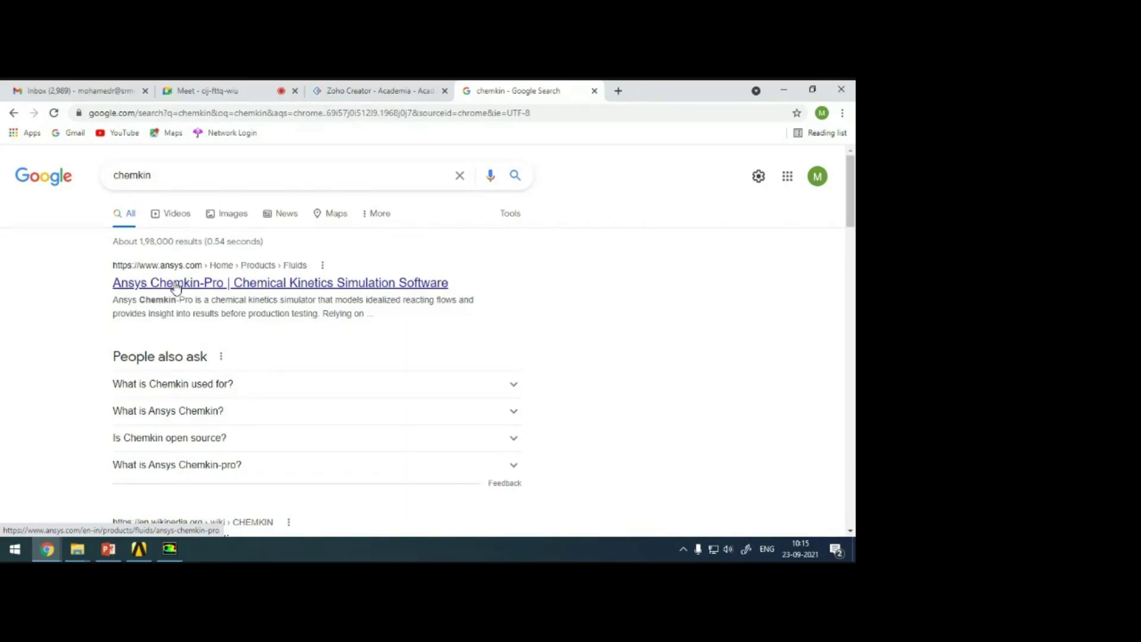
Switch back to Fluent, review the species model's chemistry, control, flamelet, boundary and table settings, and close the dialog
click(169, 548)
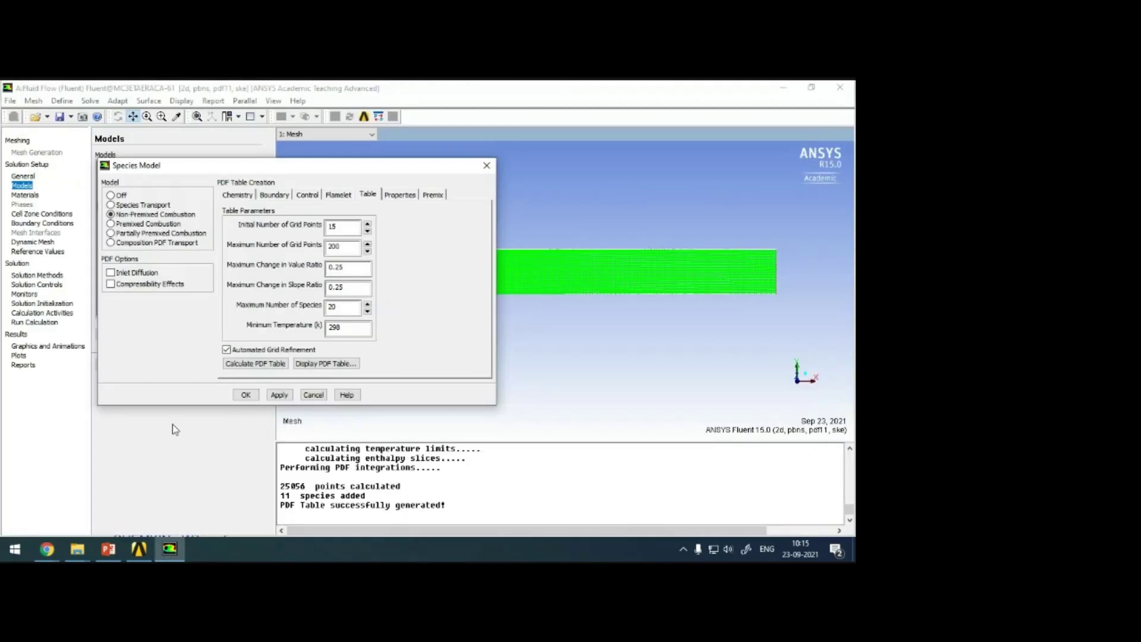
click(273, 196)
click(237, 197)
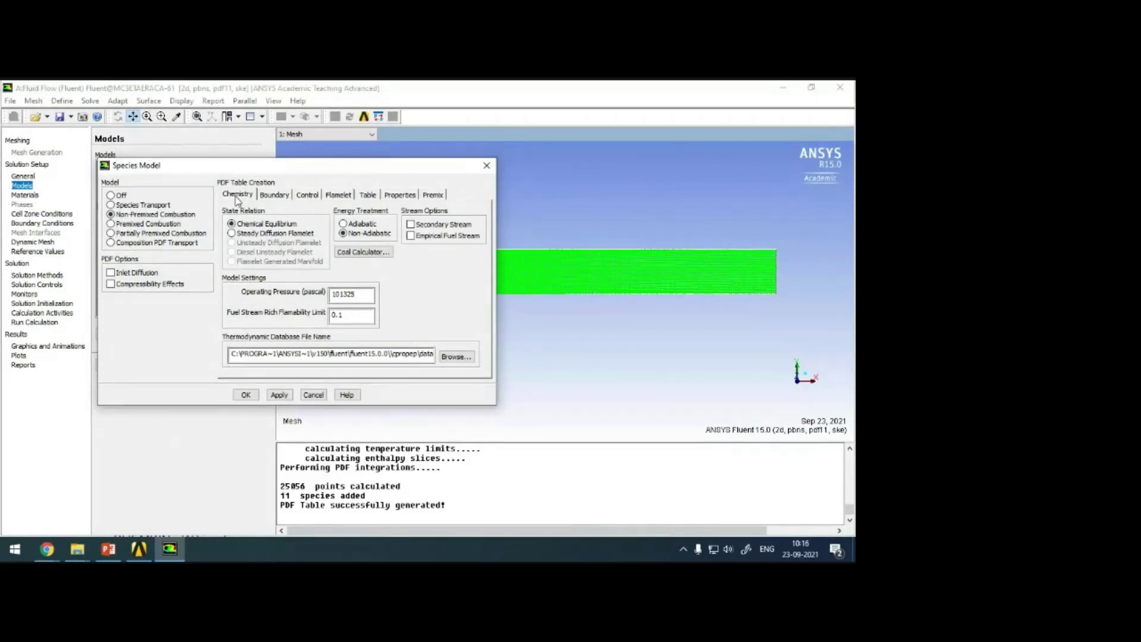
click(308, 195)
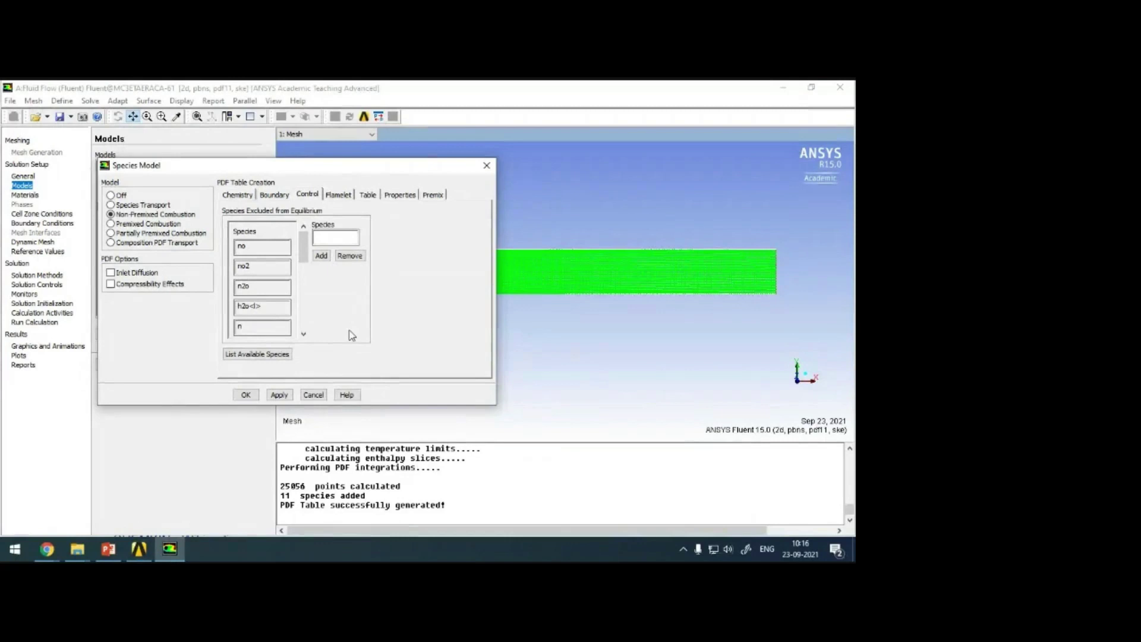
click(343, 197)
click(368, 196)
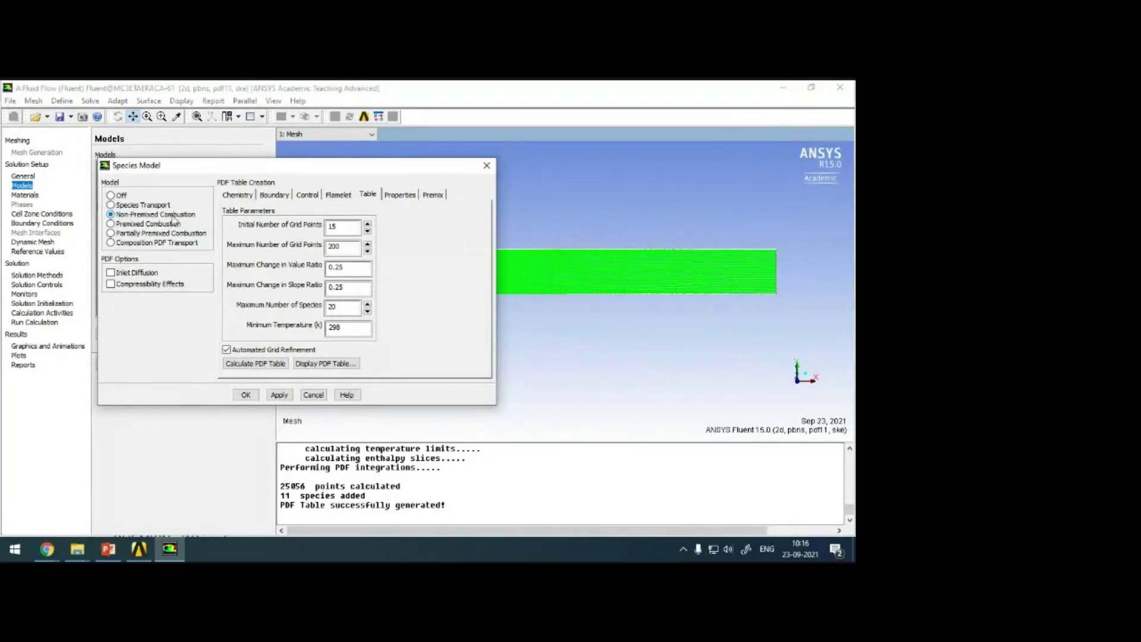
click(274, 195)
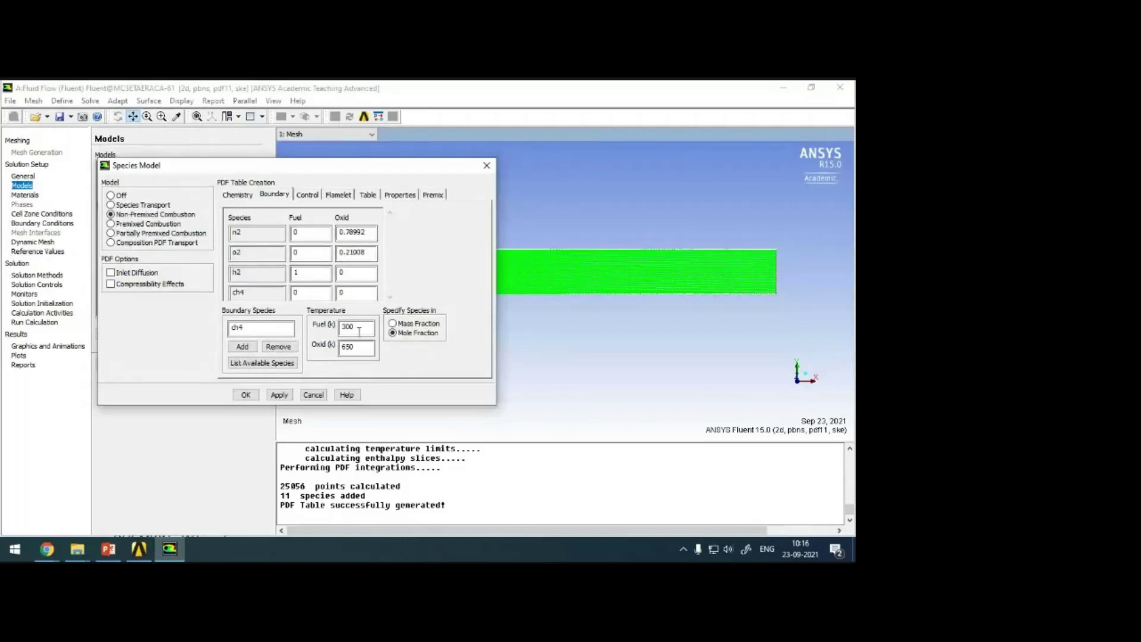
click(367, 195)
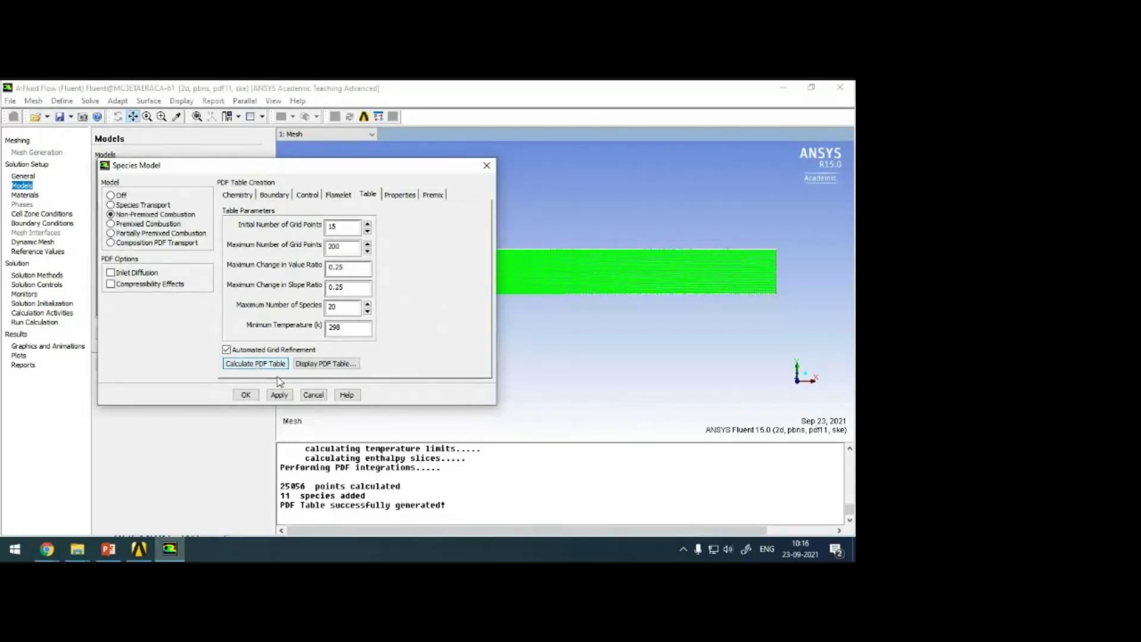
click(318, 396)
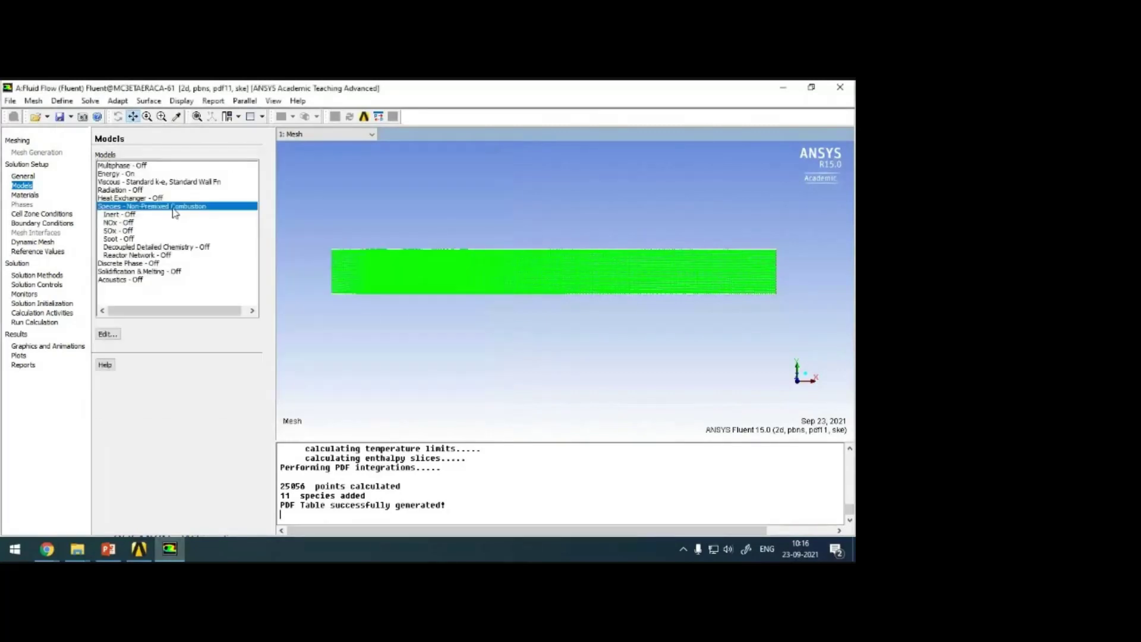
Review the mixture's materials and the inlet zone's velocity, temperature and mixture fraction settings, leaving the inlet dialog without applying changes
click(26, 196)
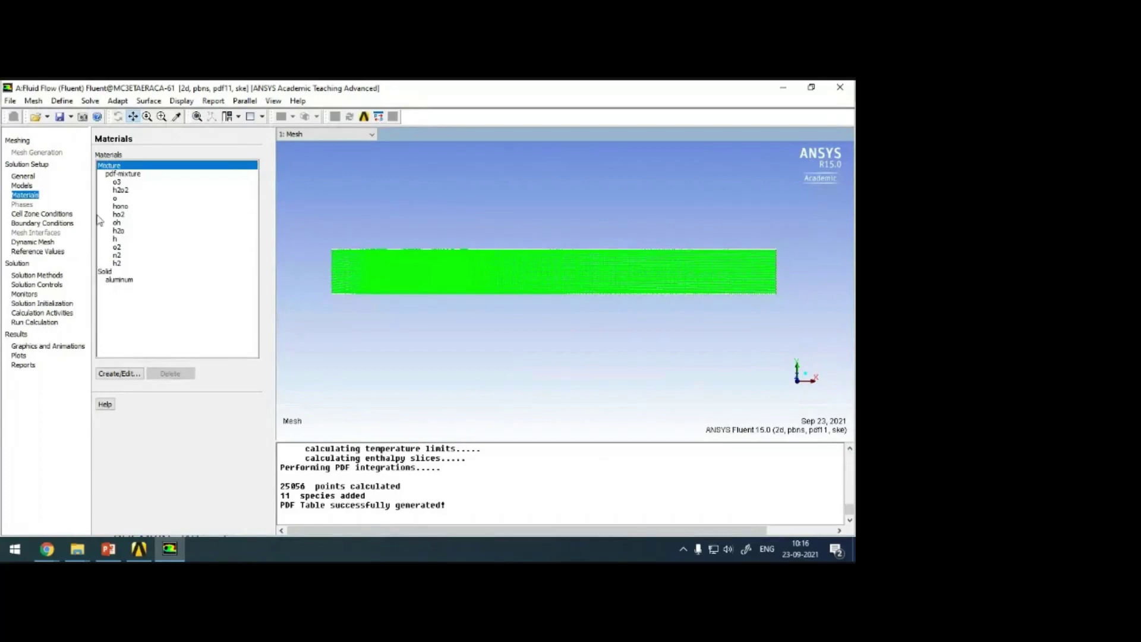
click(42, 223)
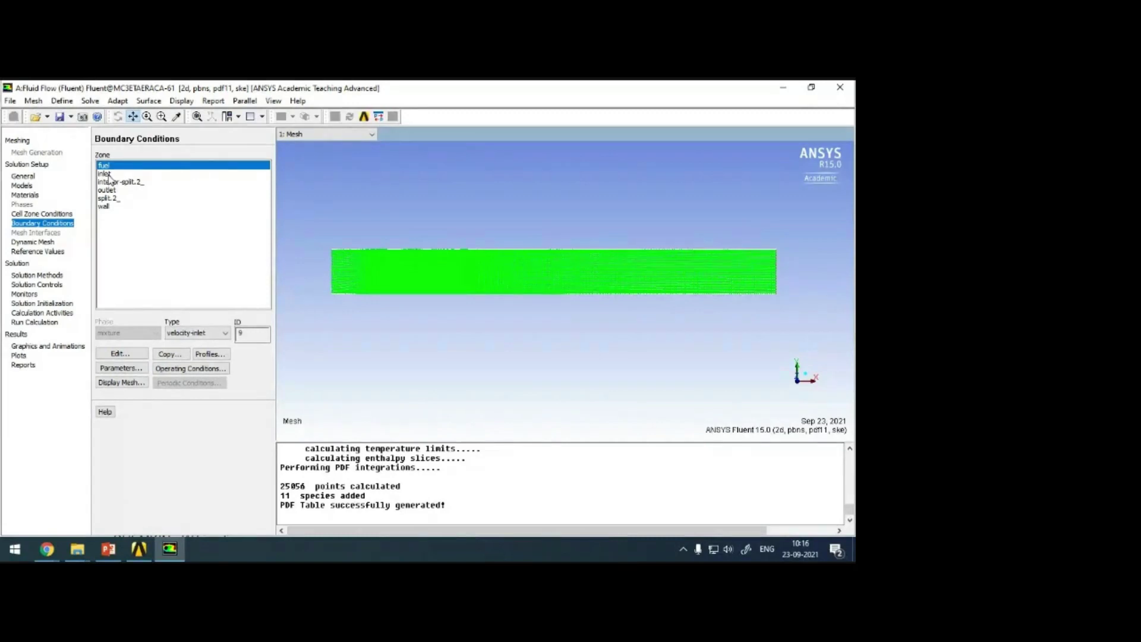
click(116, 175)
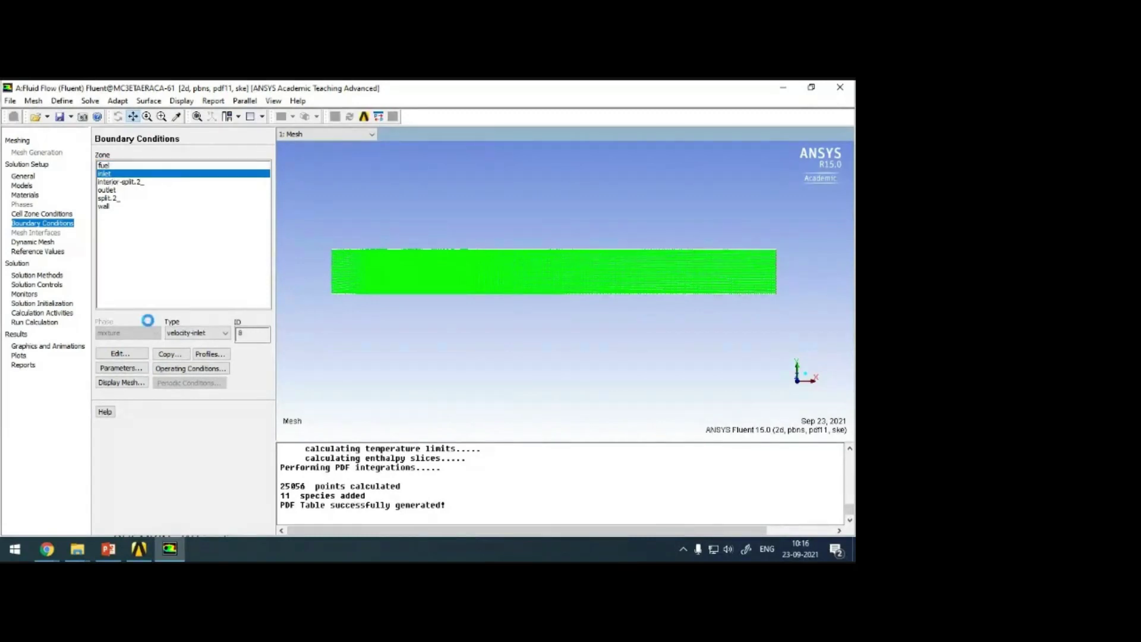
click(121, 355)
drag(204, 237, 271, 272)
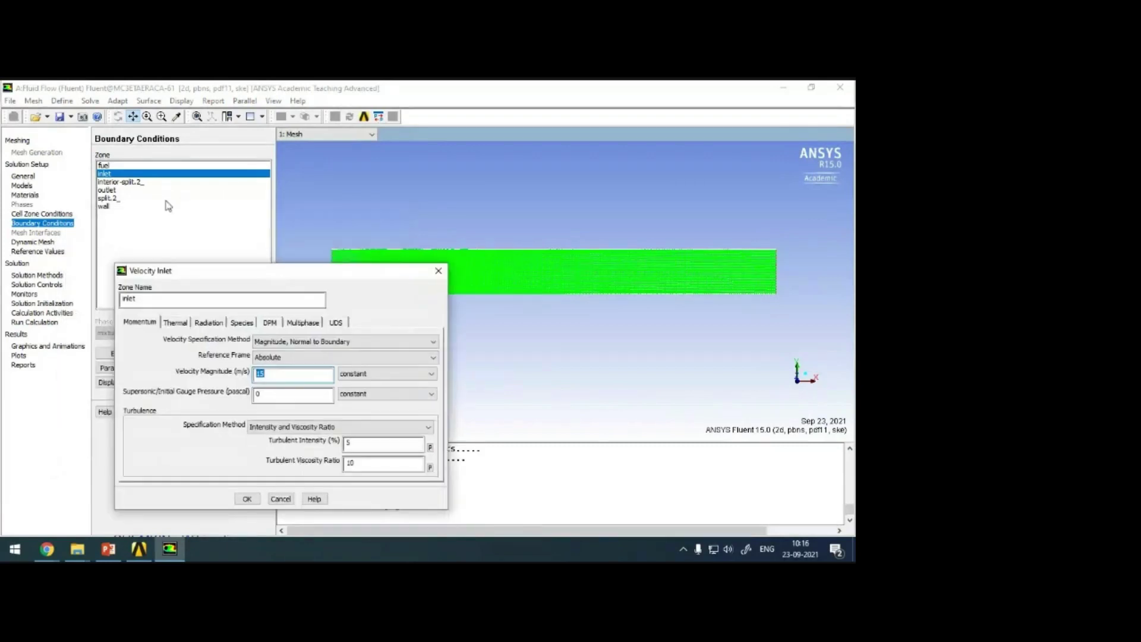
click(174, 322)
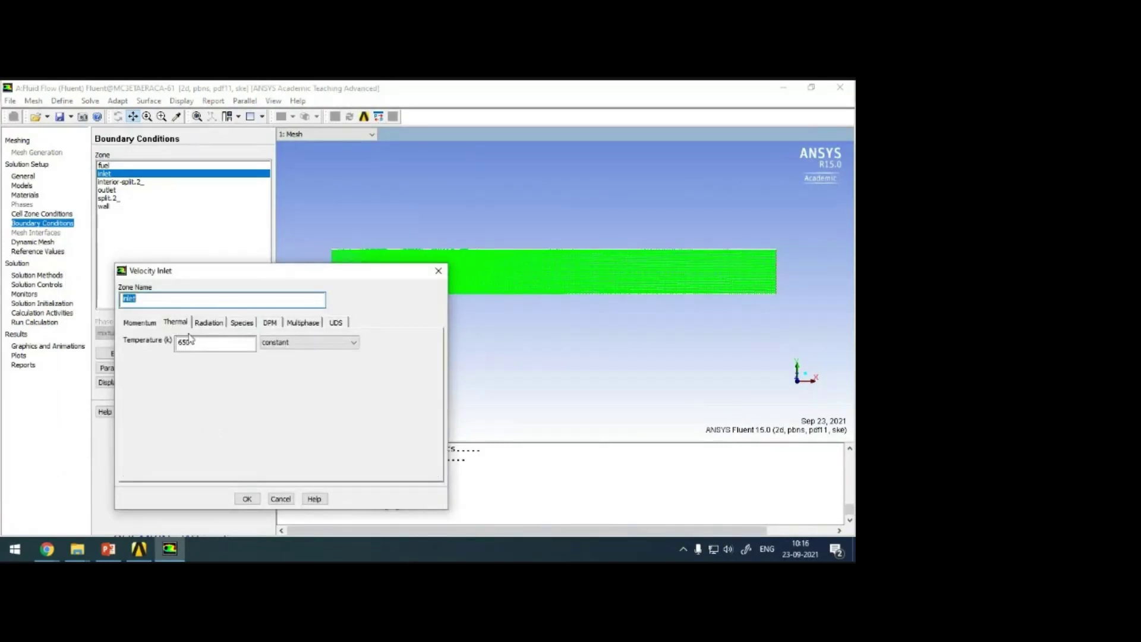
click(241, 323)
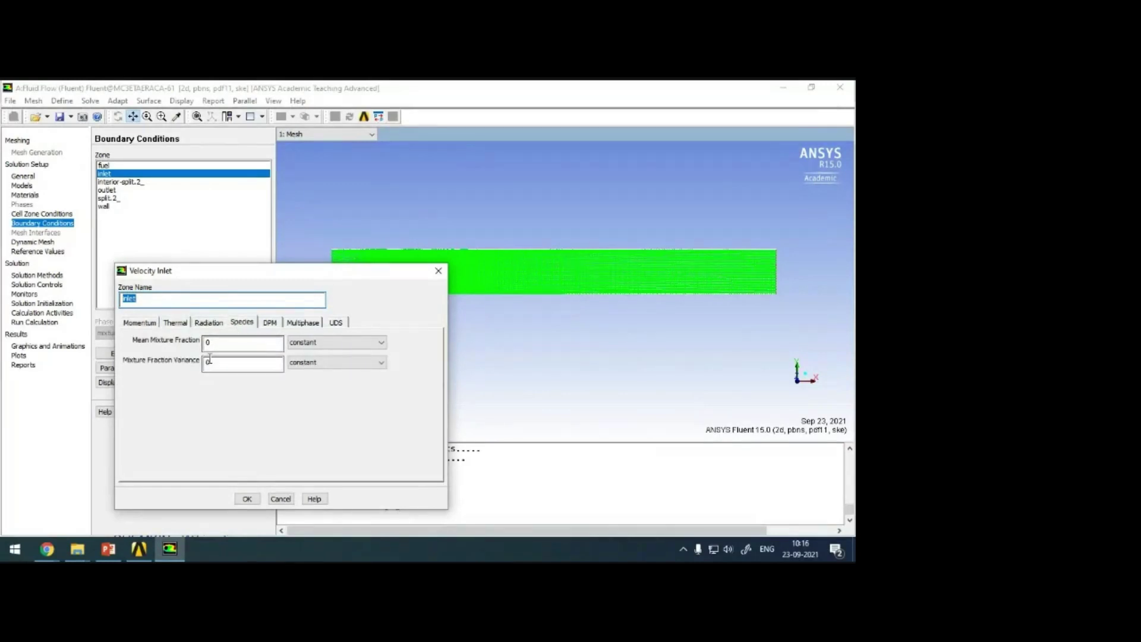
click(140, 322)
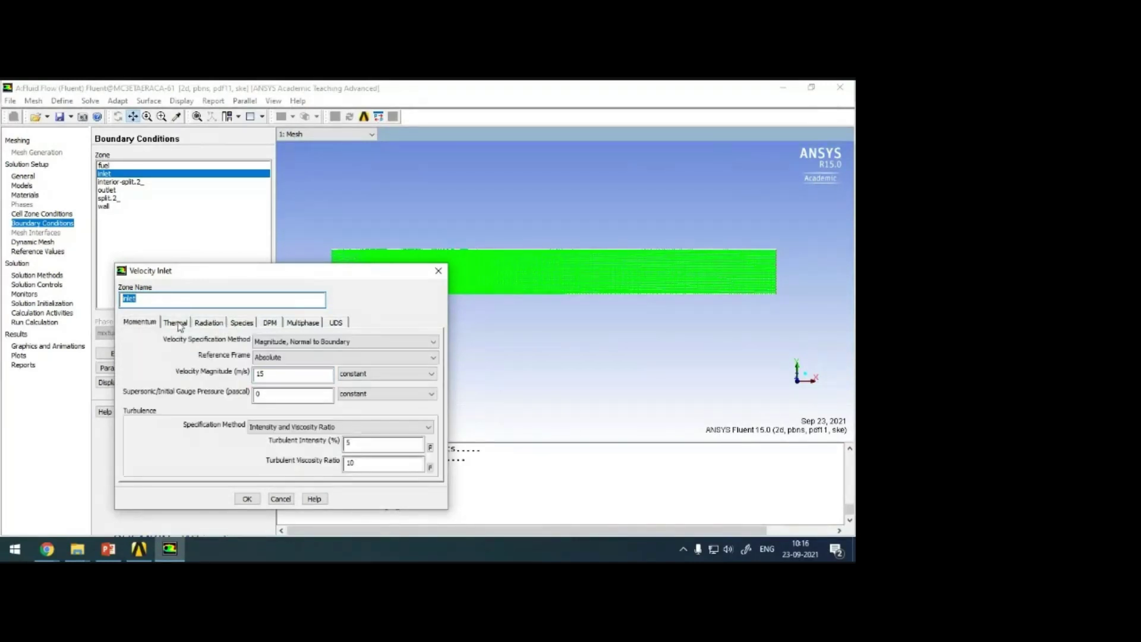
click(176, 323)
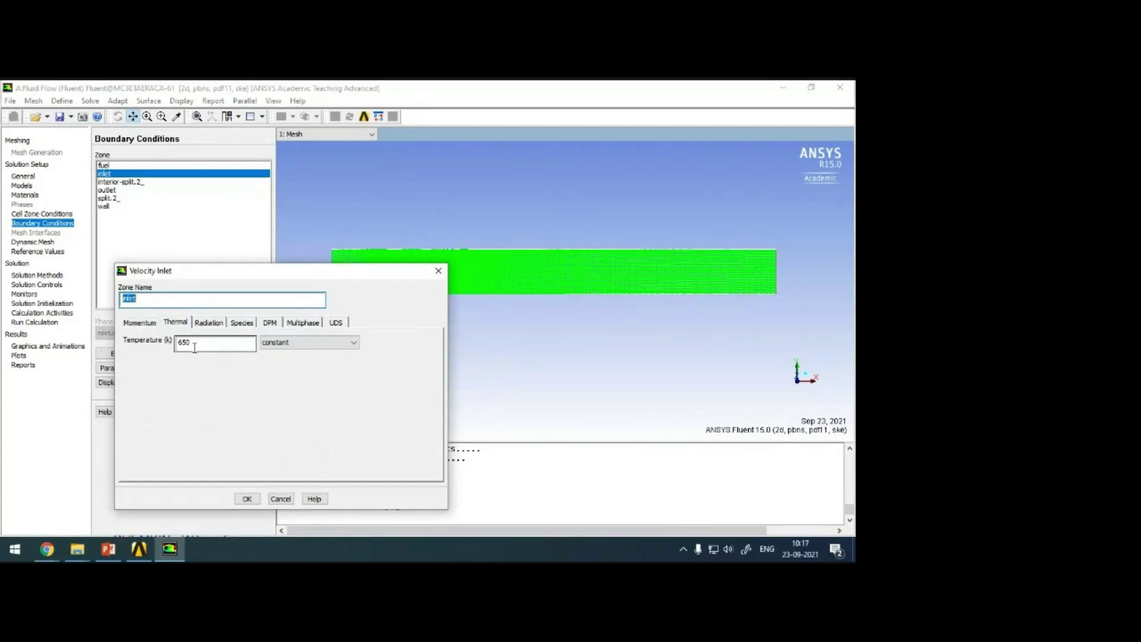
click(242, 323)
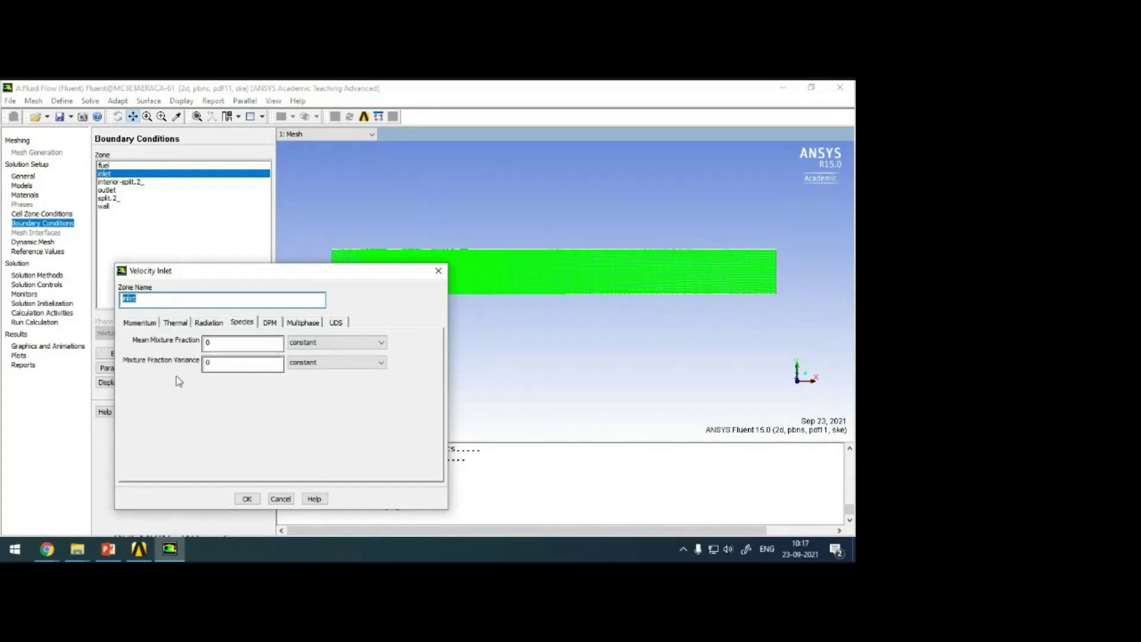
click(279, 499)
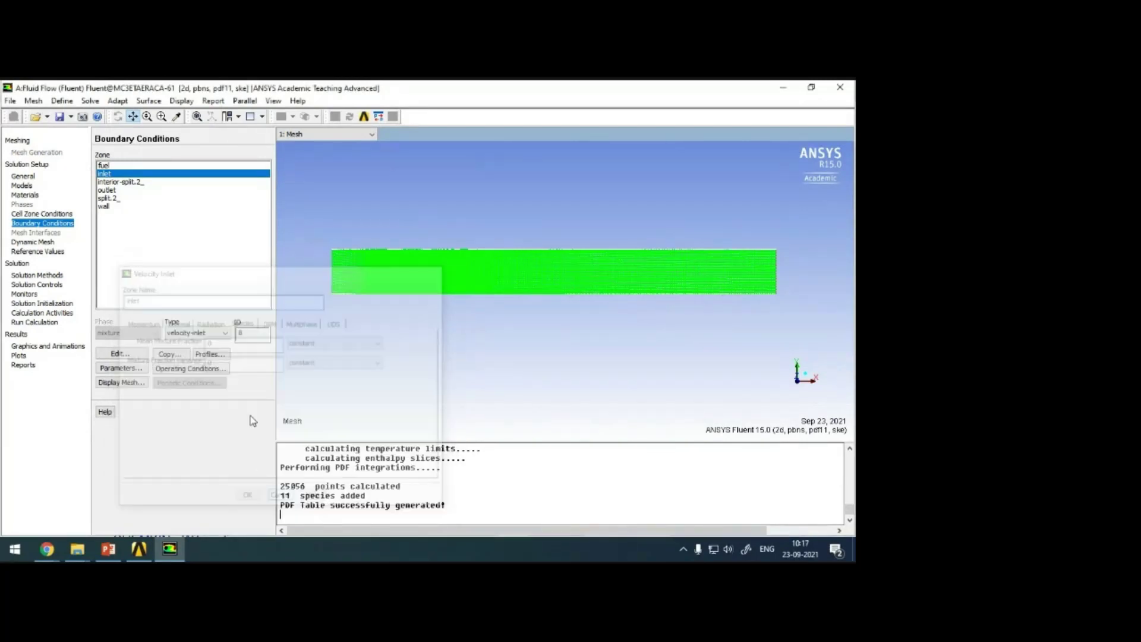
Review the fuel zone's velocity, flow direction, temperature and mixture fraction settings, and close its dialog without applying changes
click(118, 166)
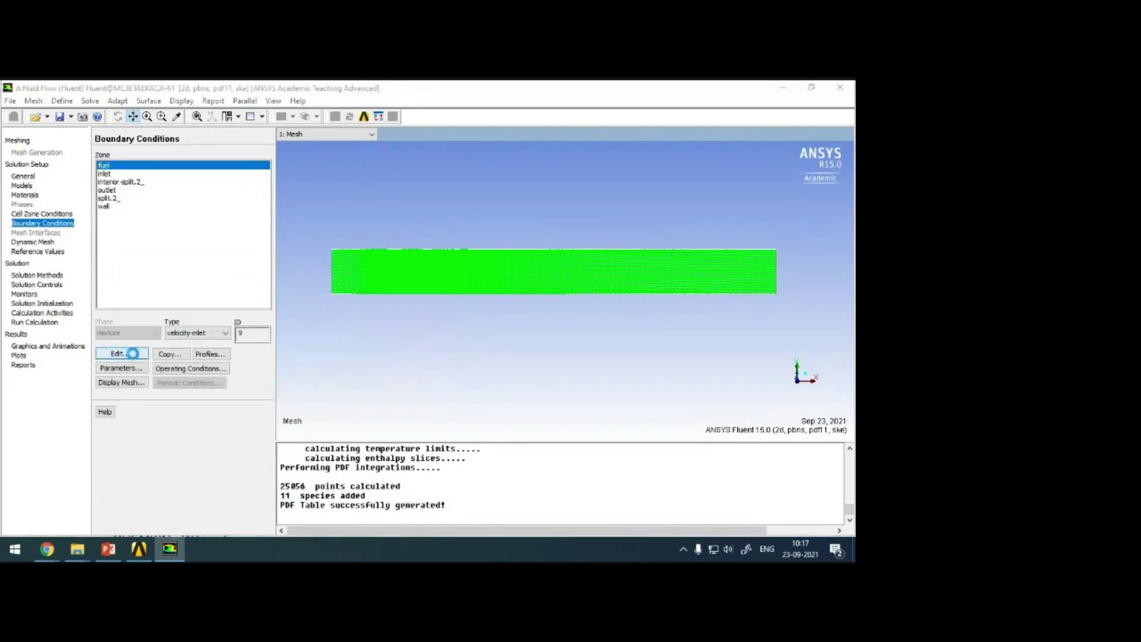
click(120, 354)
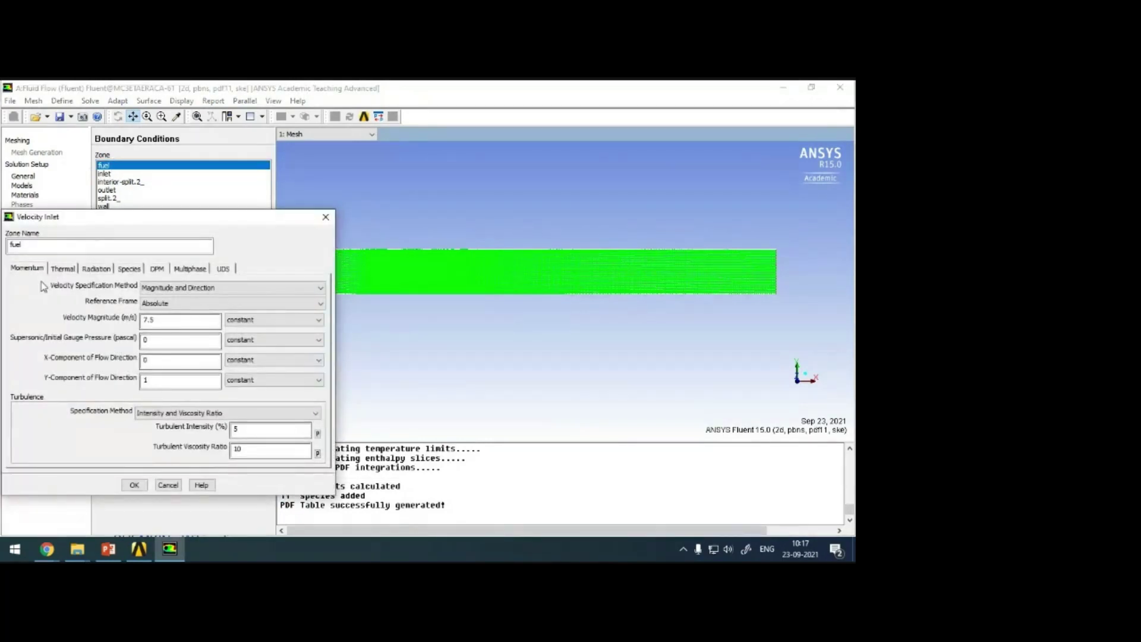
click(163, 321)
mouse_move(195, 225)
mouse_down()
mouse_move(257, 224)
mouse_move(232, 240)
mouse_move(195, 237)
mouse_up()
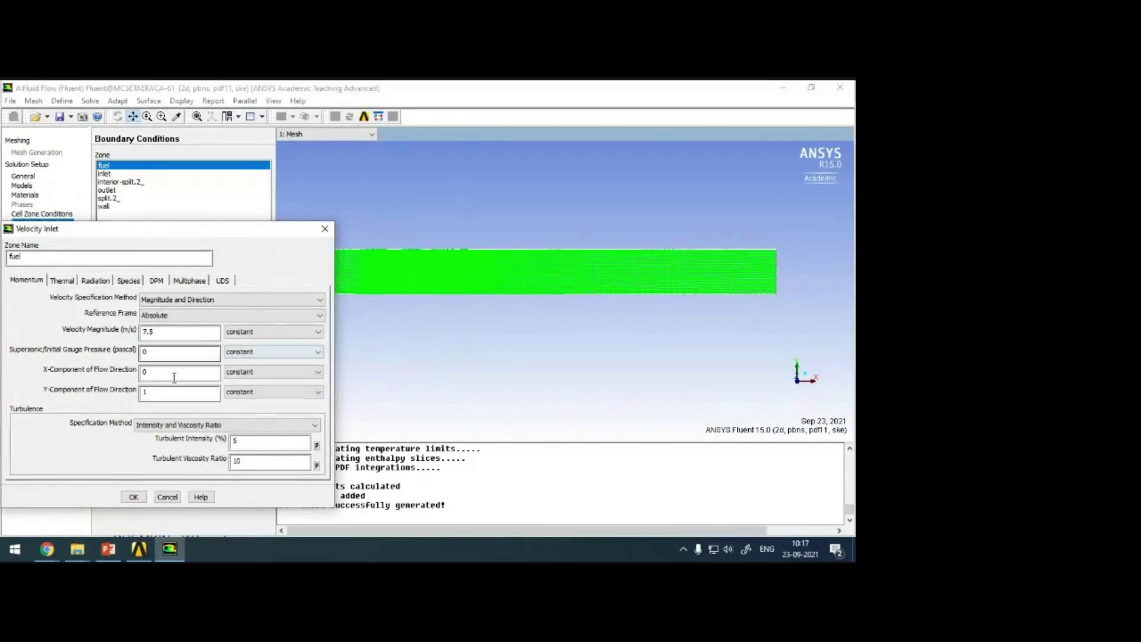
double_click(147, 392)
click(63, 281)
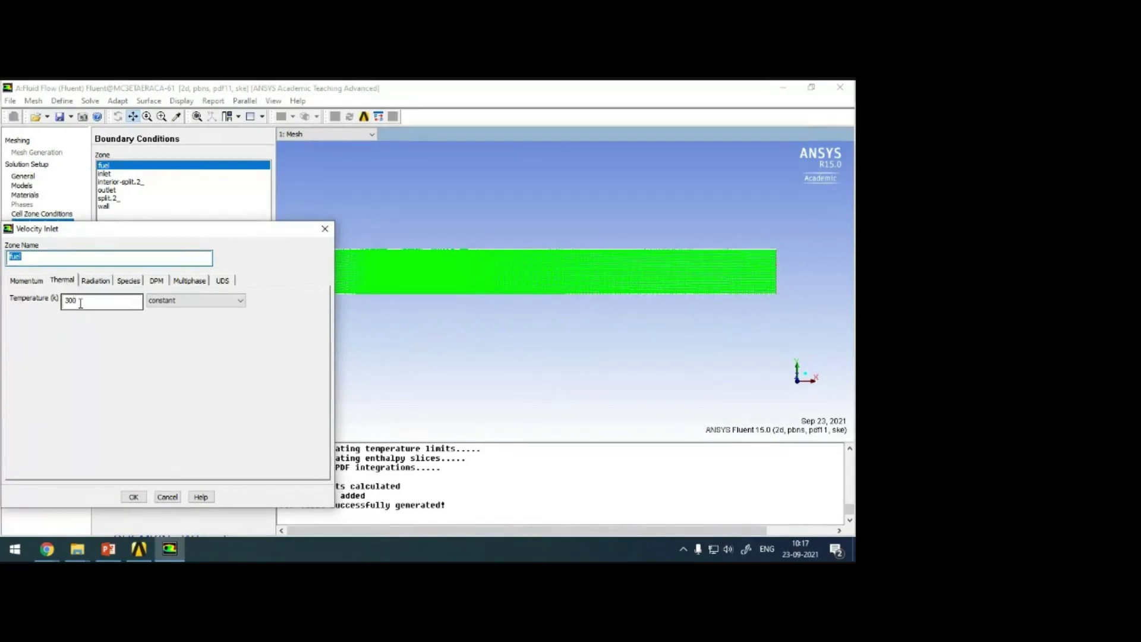
click(128, 280)
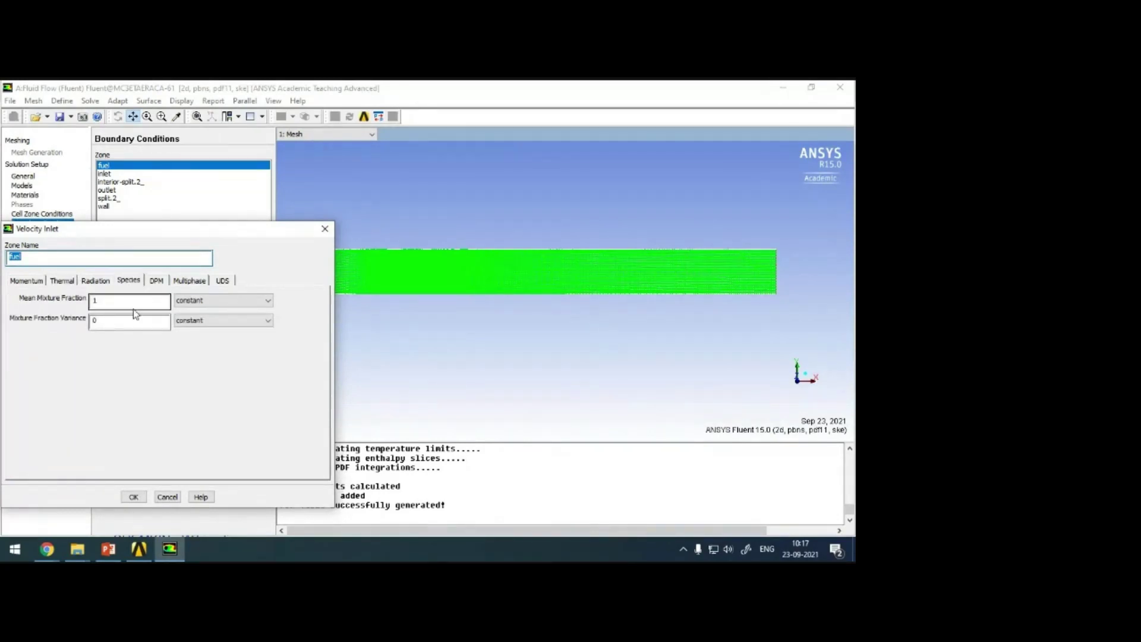
click(132, 303)
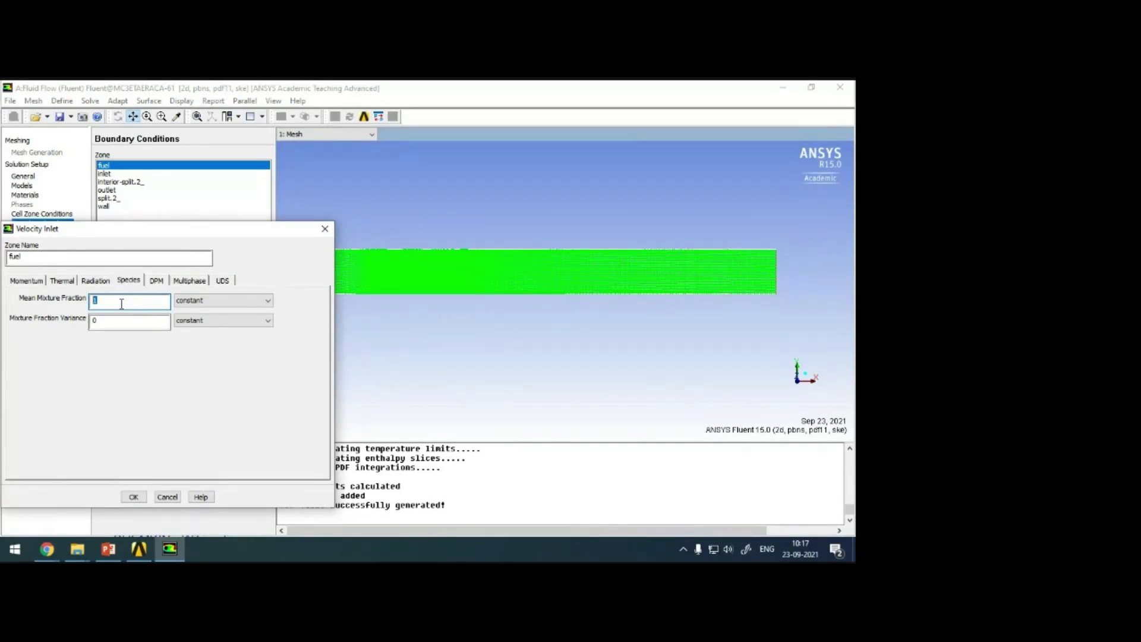
drag(226, 232, 506, 173)
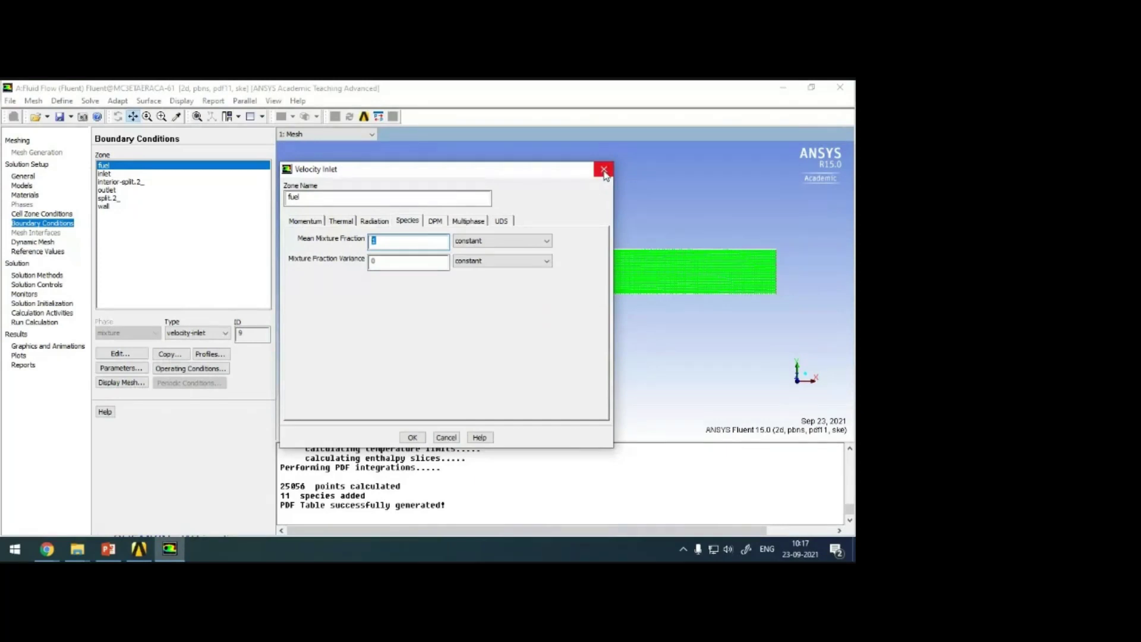
click(342, 221)
click(313, 225)
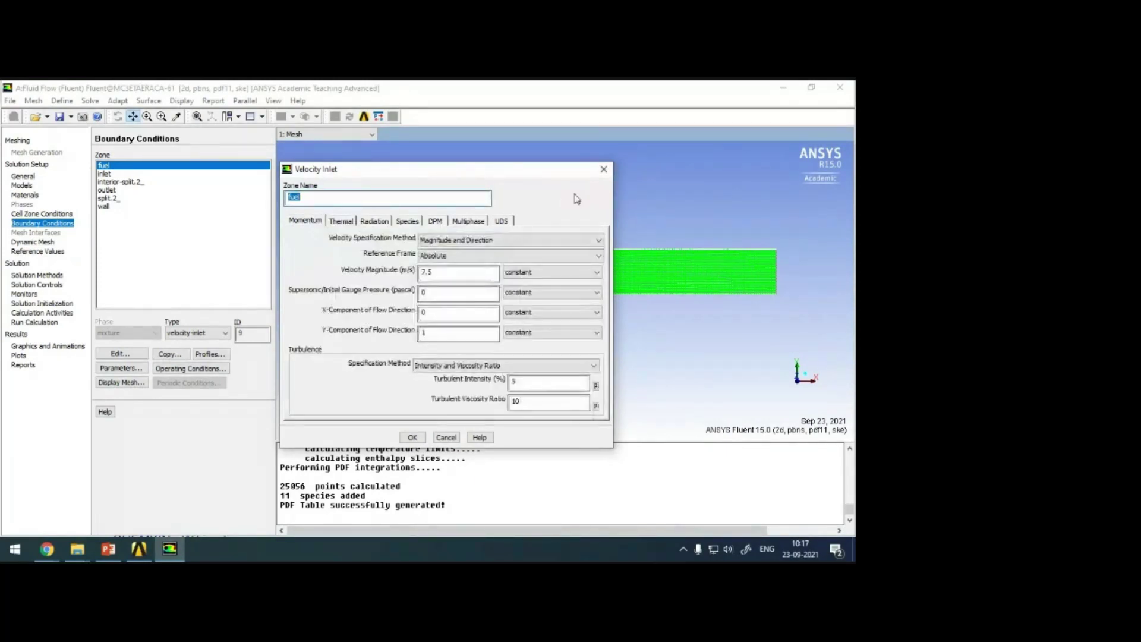
click(604, 171)
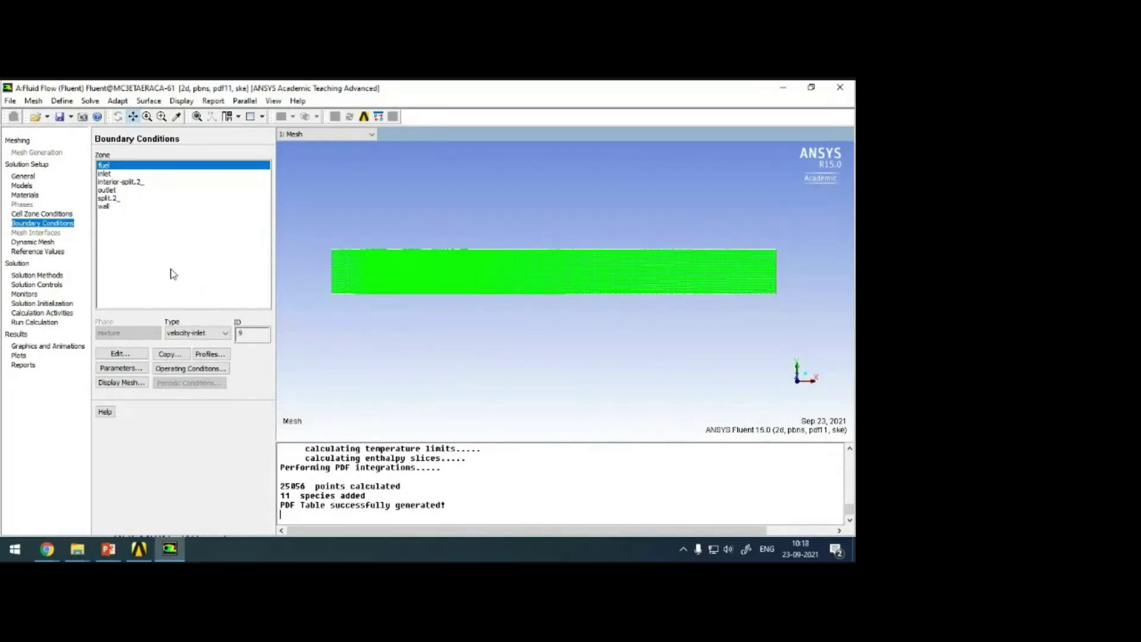
Look through the reference values, solution methods, solution initialization and run calculation settings
click(38, 252)
click(51, 276)
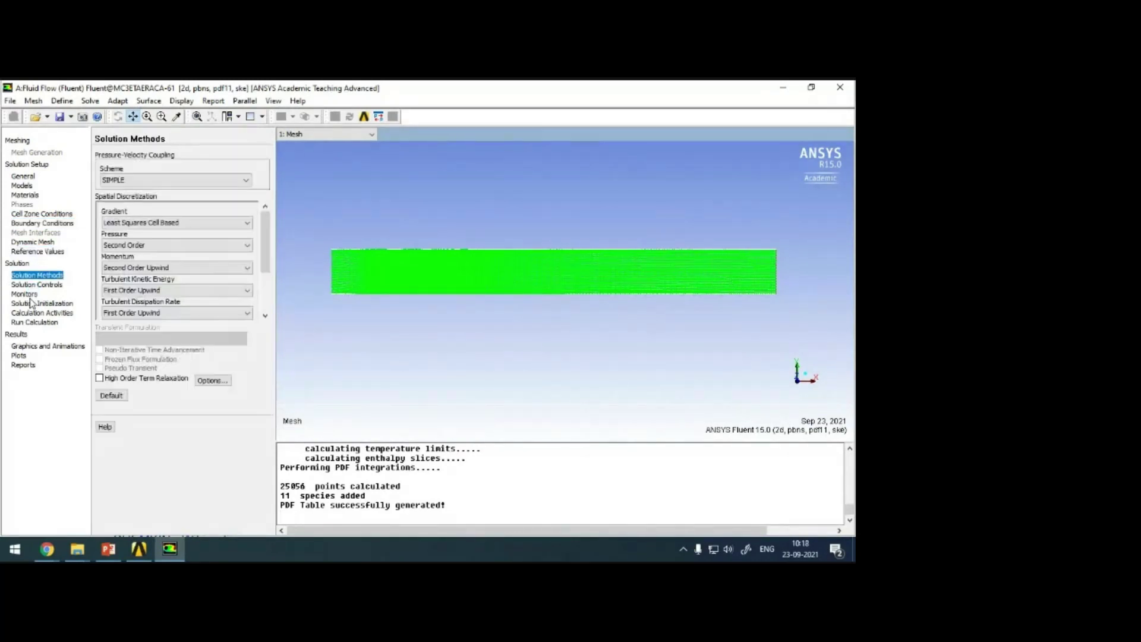
click(39, 304)
click(36, 323)
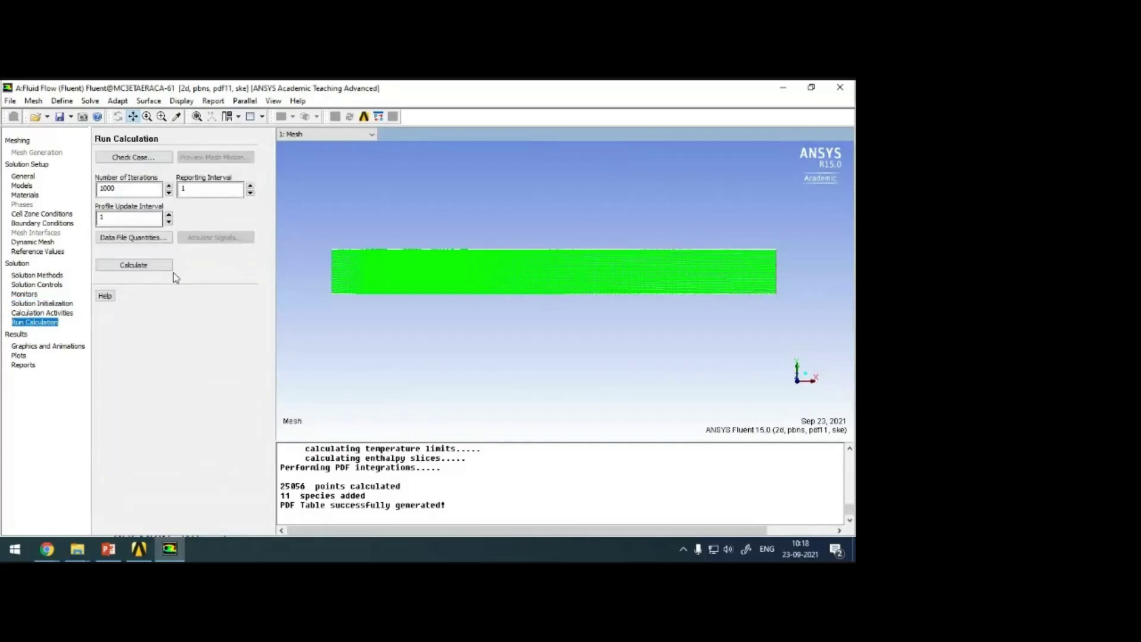
Display filled contours of static temperature across the domain
click(48, 346)
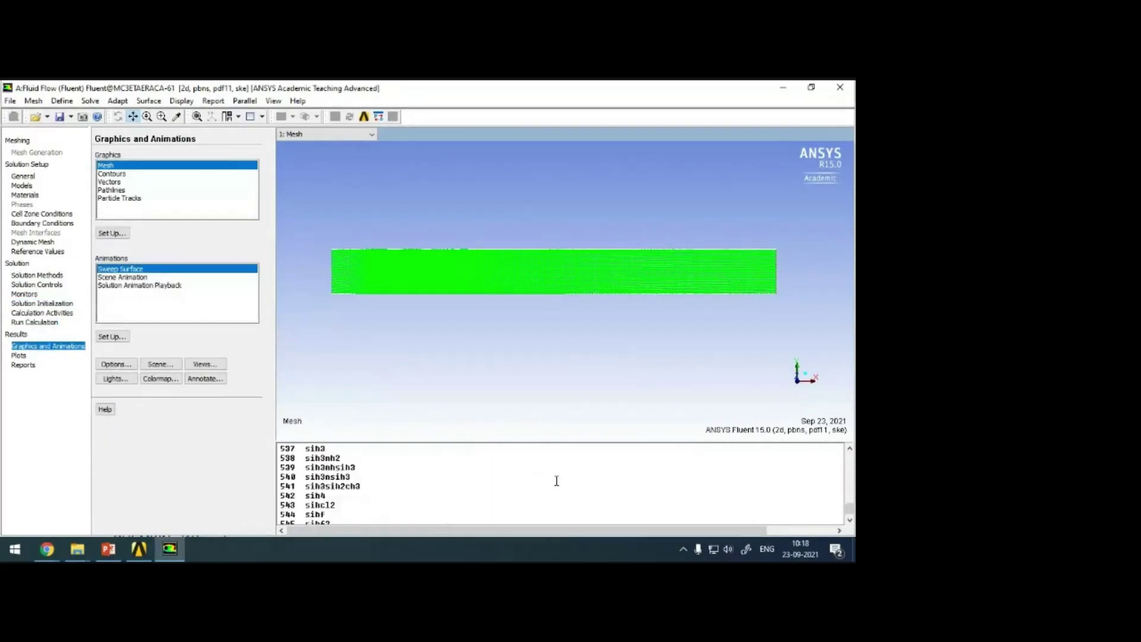
scroll(555, 480, up, 15)
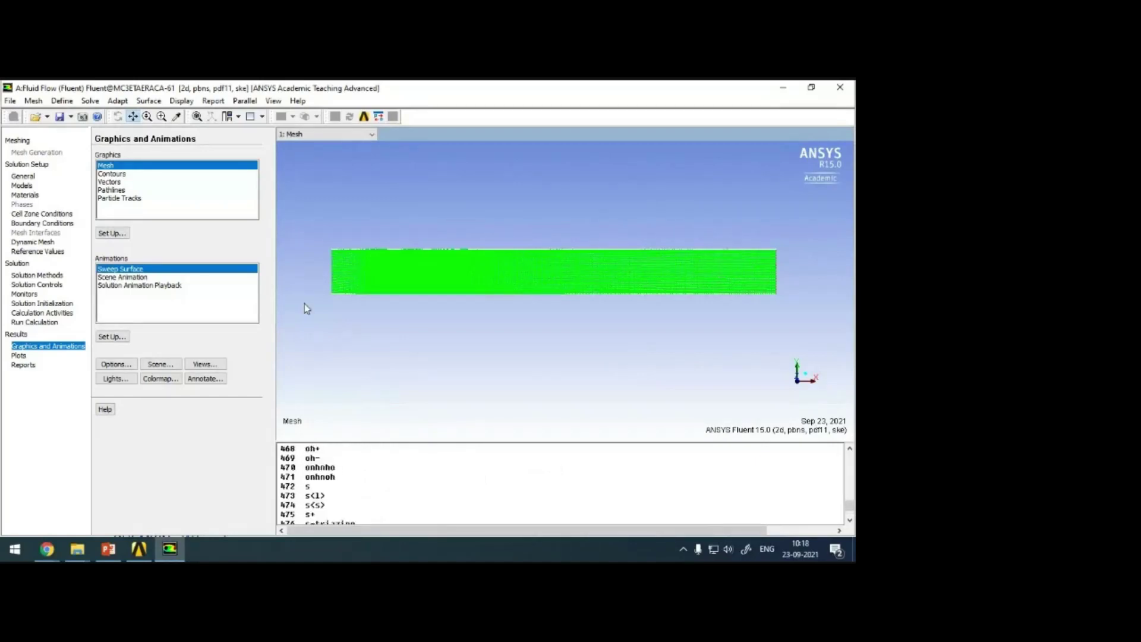
click(118, 173)
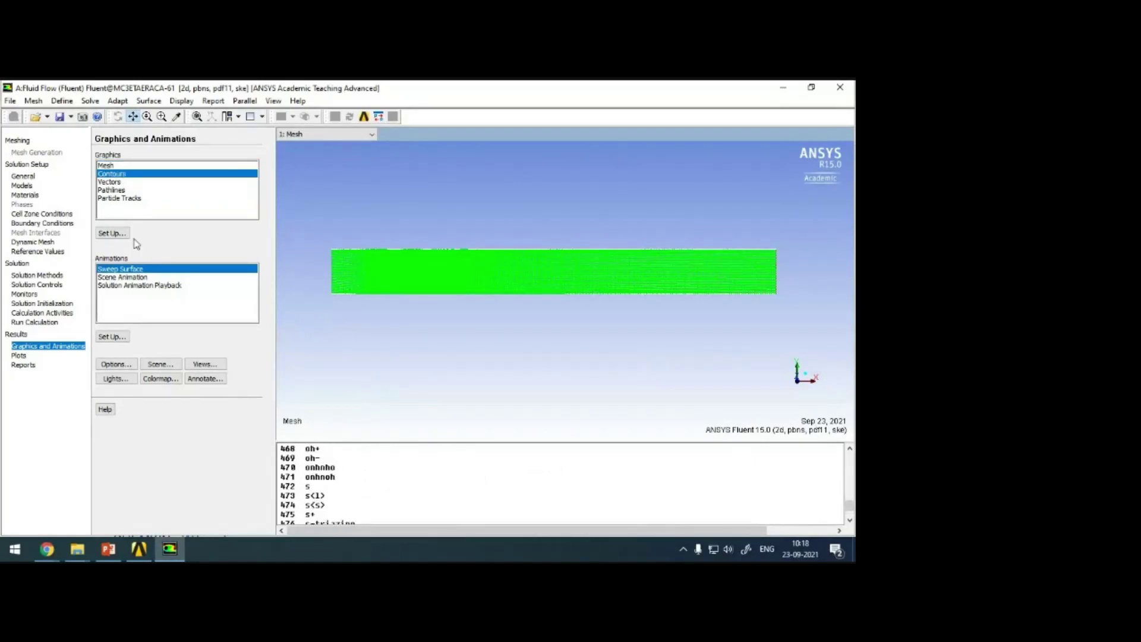
click(113, 234)
click(125, 140)
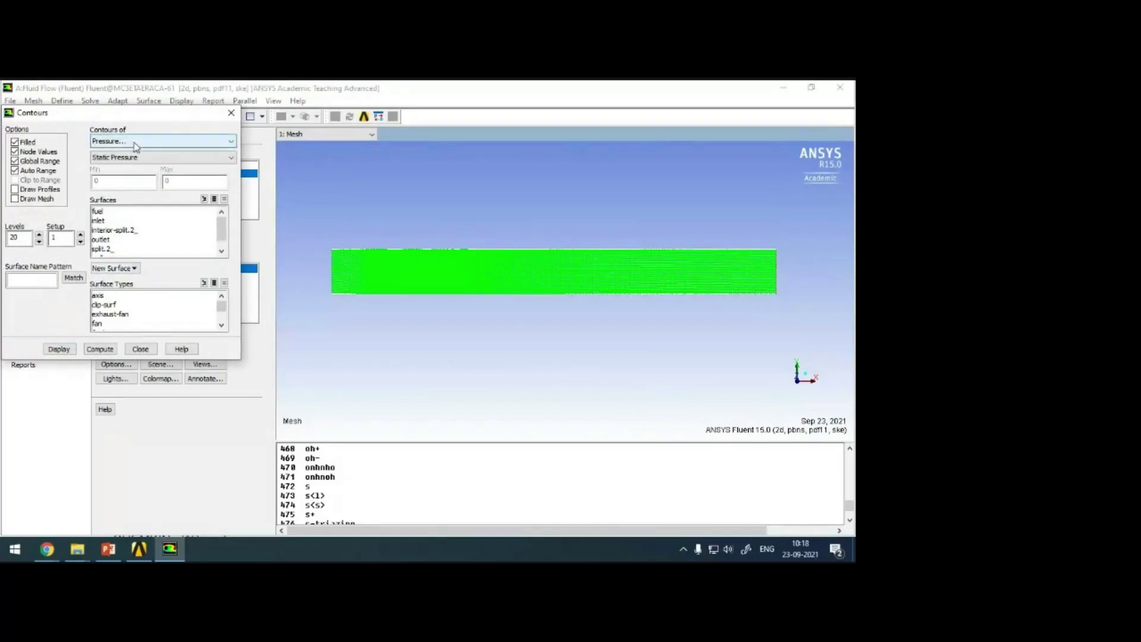
click(140, 178)
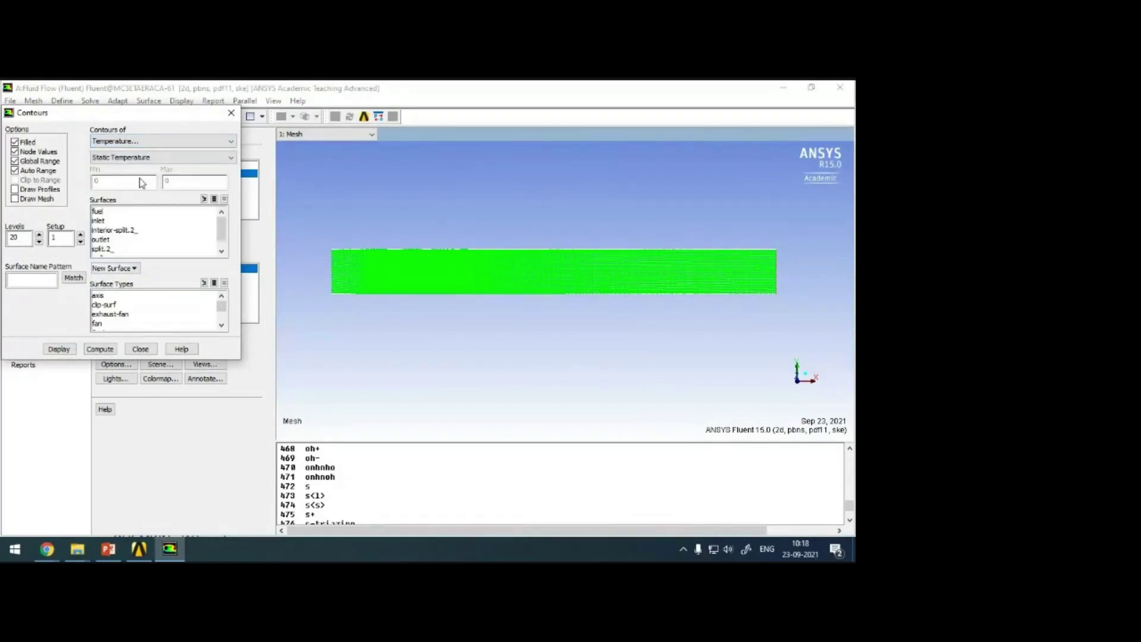
click(58, 350)
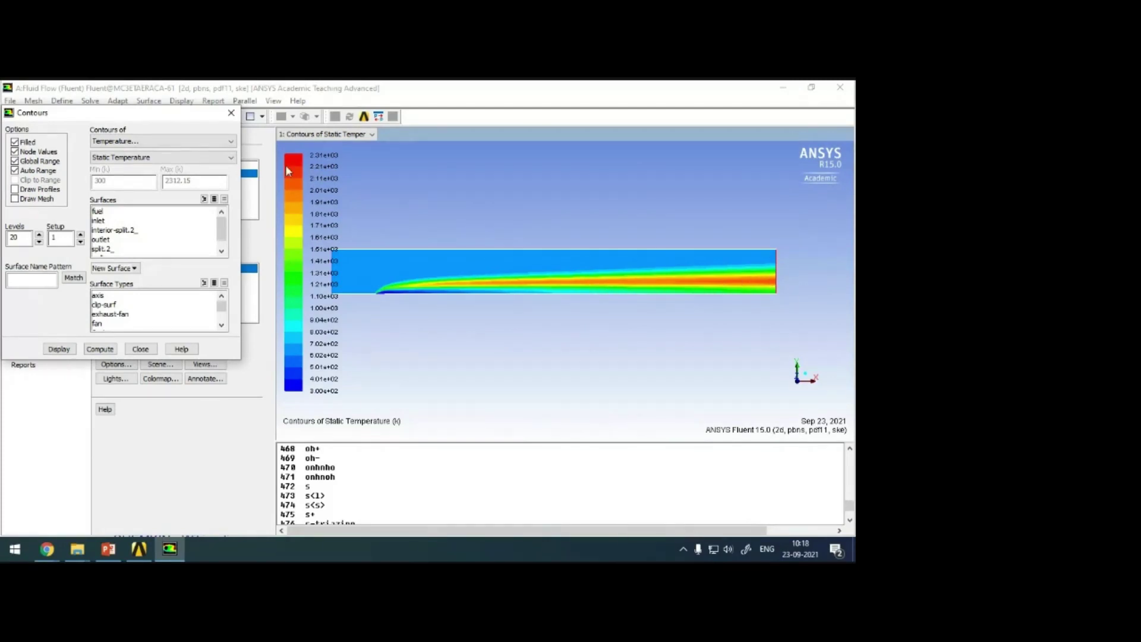
Display filled contours of the h2 mass fraction
click(230, 142)
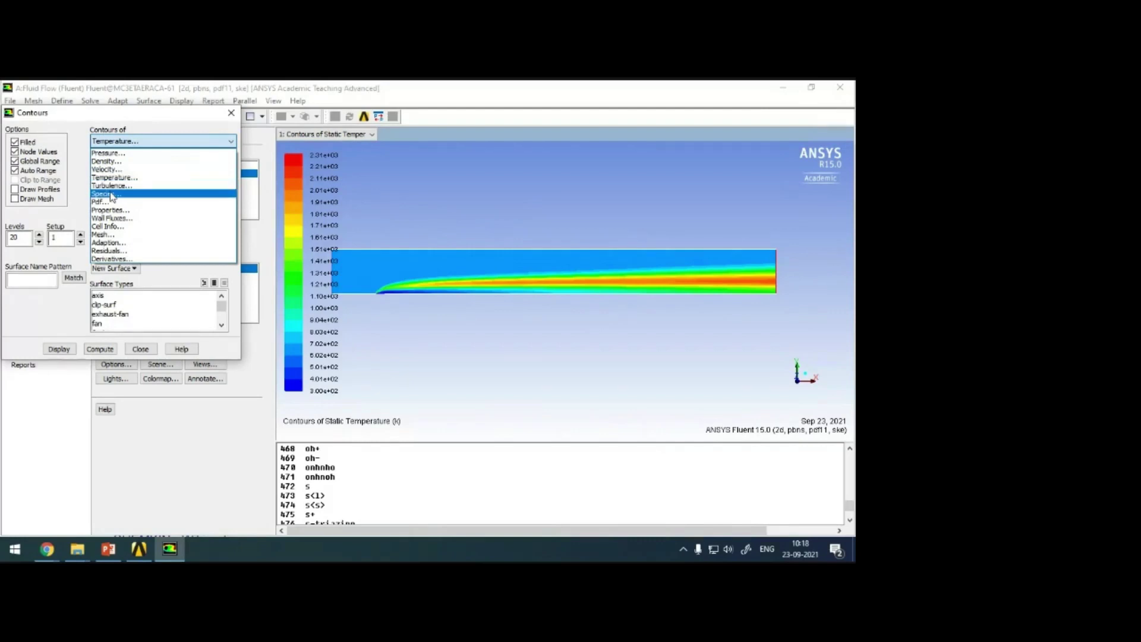
click(105, 195)
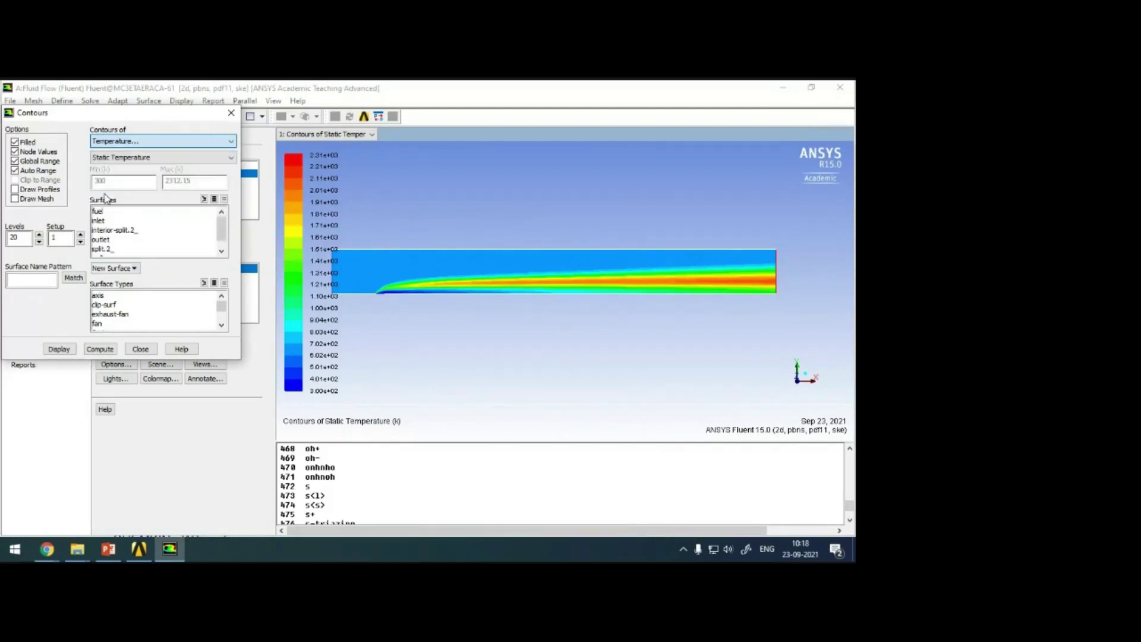
click(132, 158)
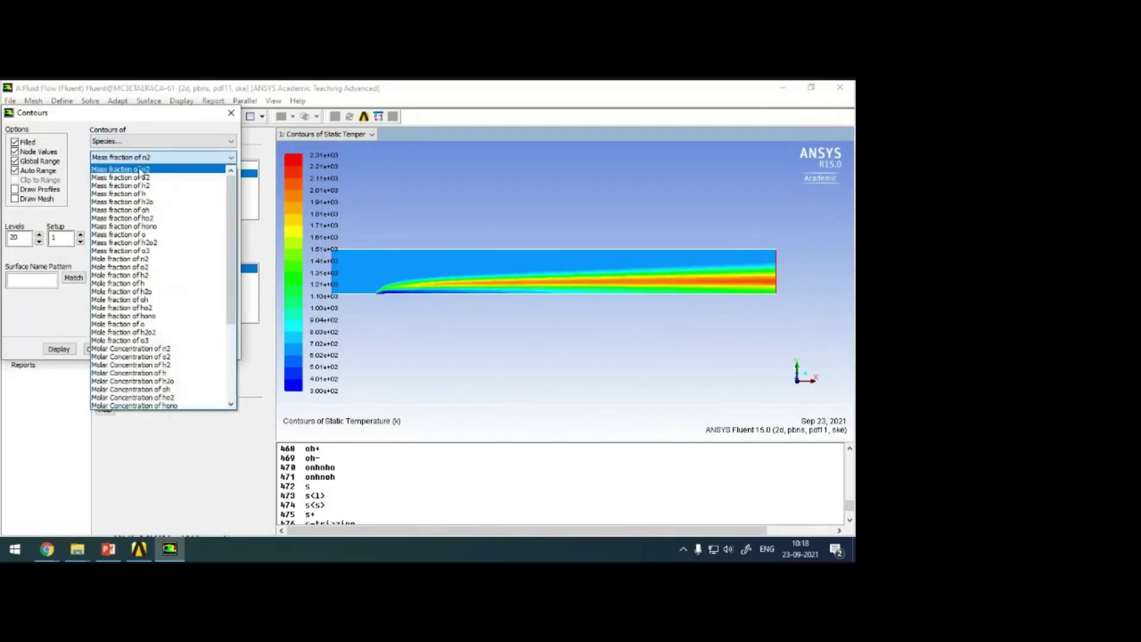
click(153, 185)
click(60, 350)
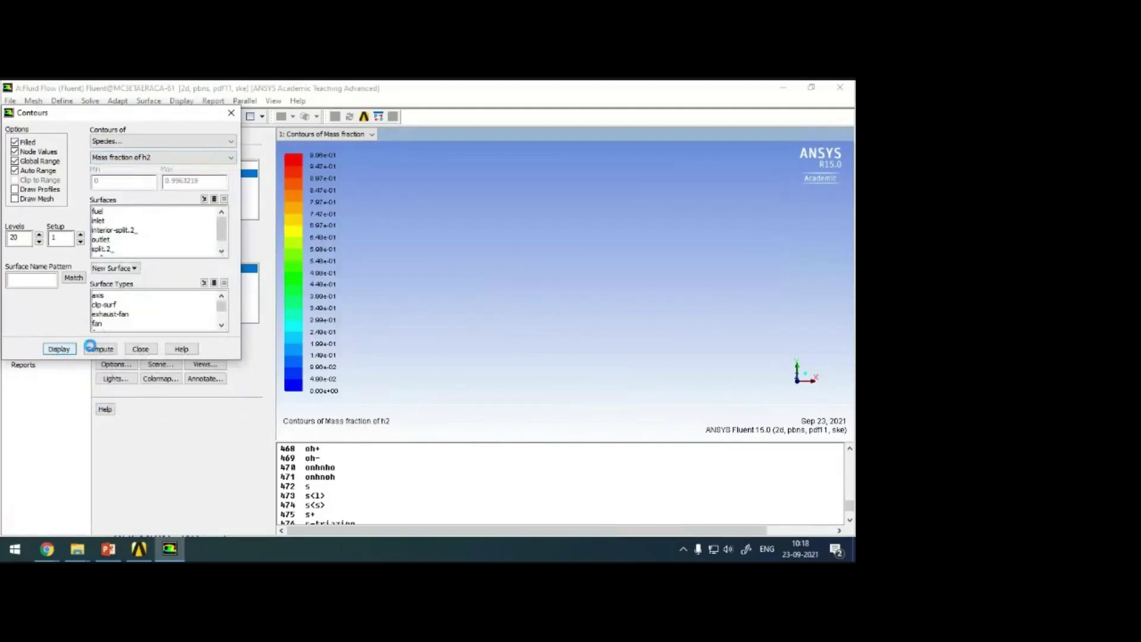
Examine the h2 mass fraction contours up close where the fuel enters and along the whole domain
drag(380, 299, 394, 302)
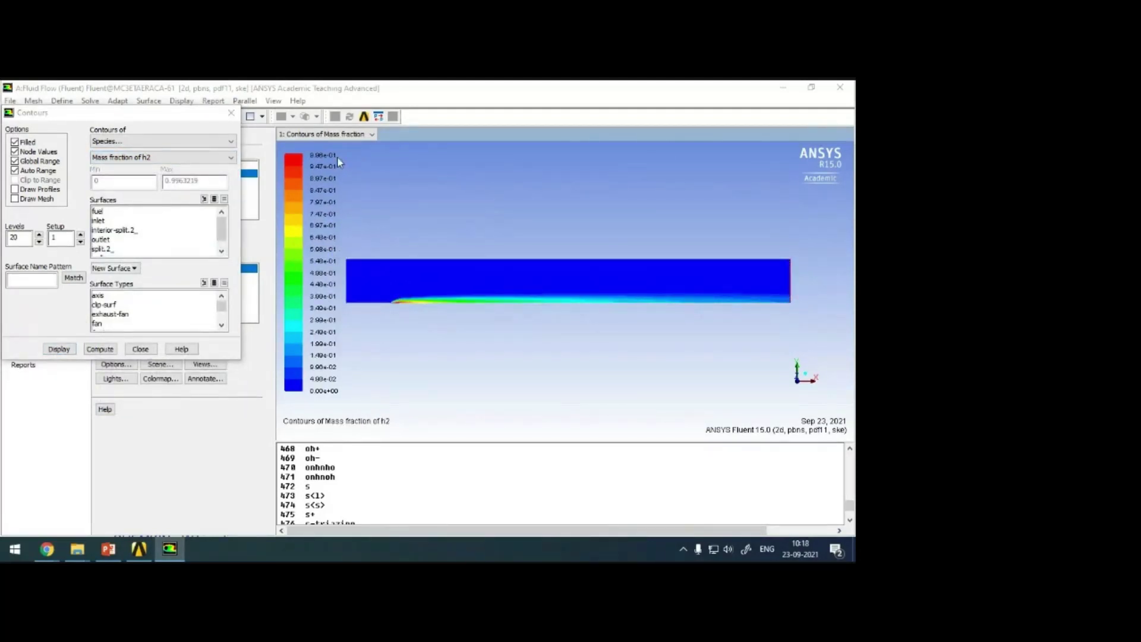
drag(182, 113, 189, 154)
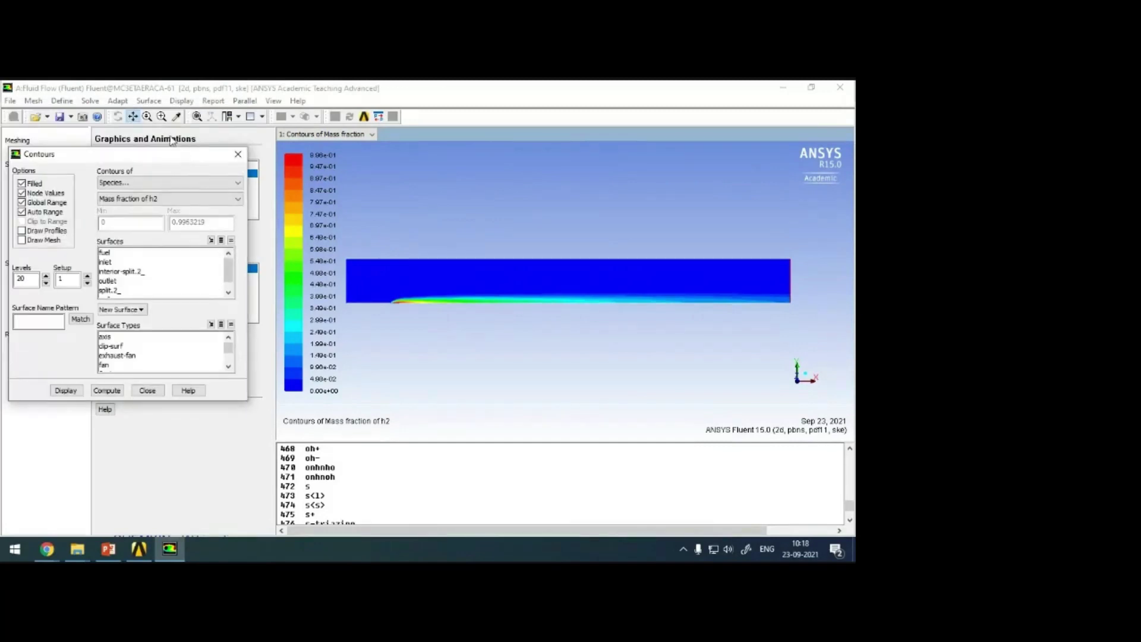
click(162, 116)
drag(384, 291, 418, 305)
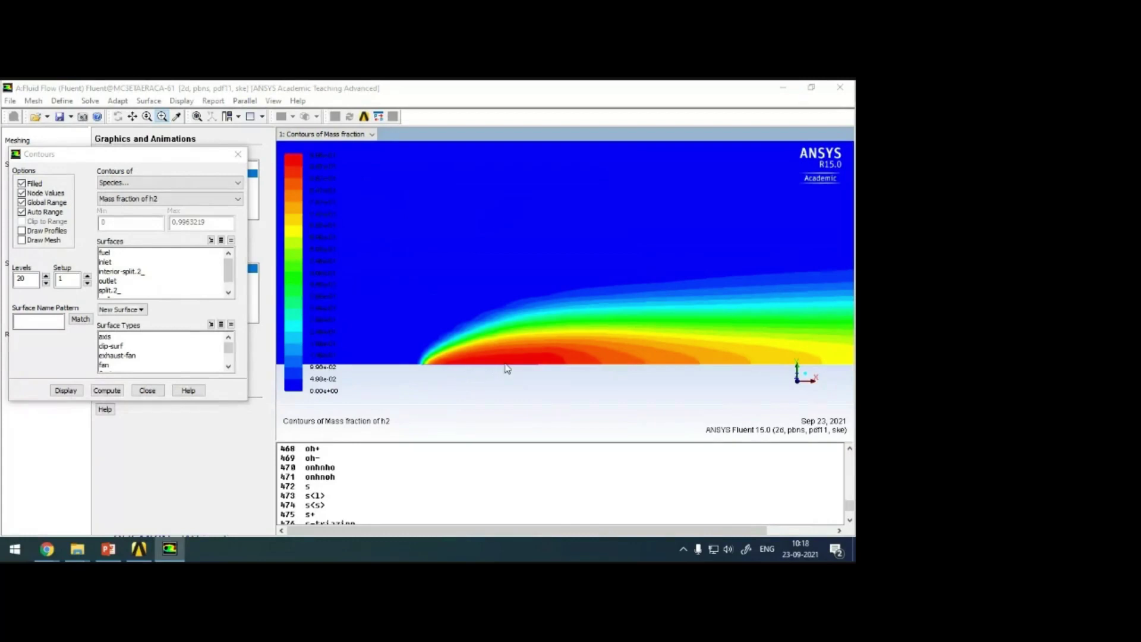
drag(730, 381, 682, 336)
mouse_move(642, 289)
mouse_down()
mouse_move(561, 252)
mouse_move(645, 282)
mouse_up()
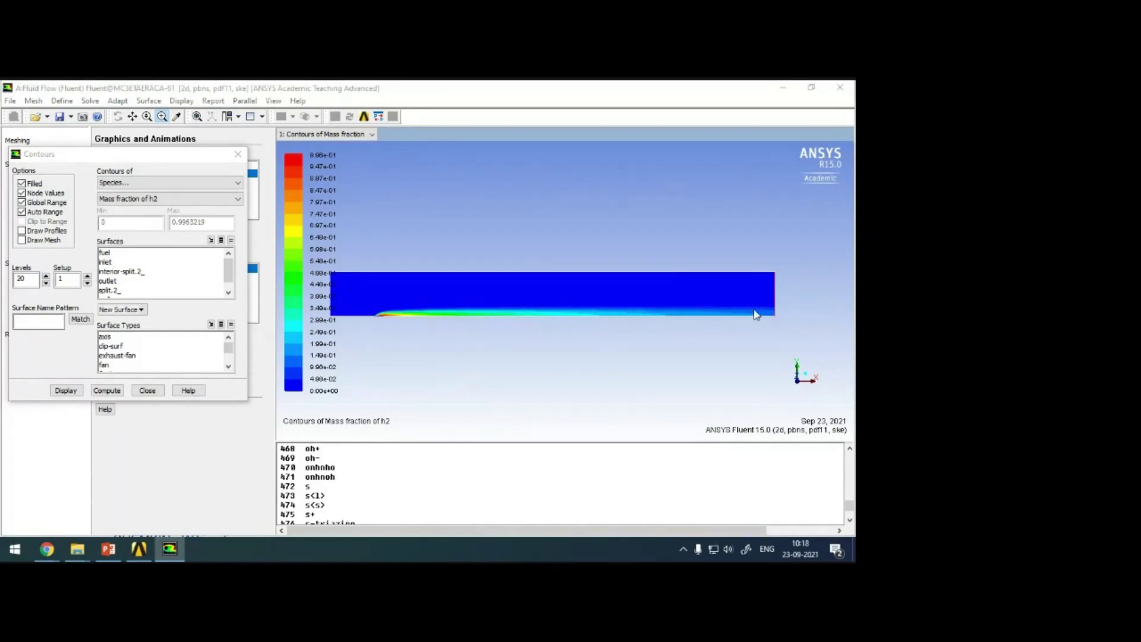
Display filled contours of the h2o mole fraction, followed by those of the oh mole fraction
click(147, 200)
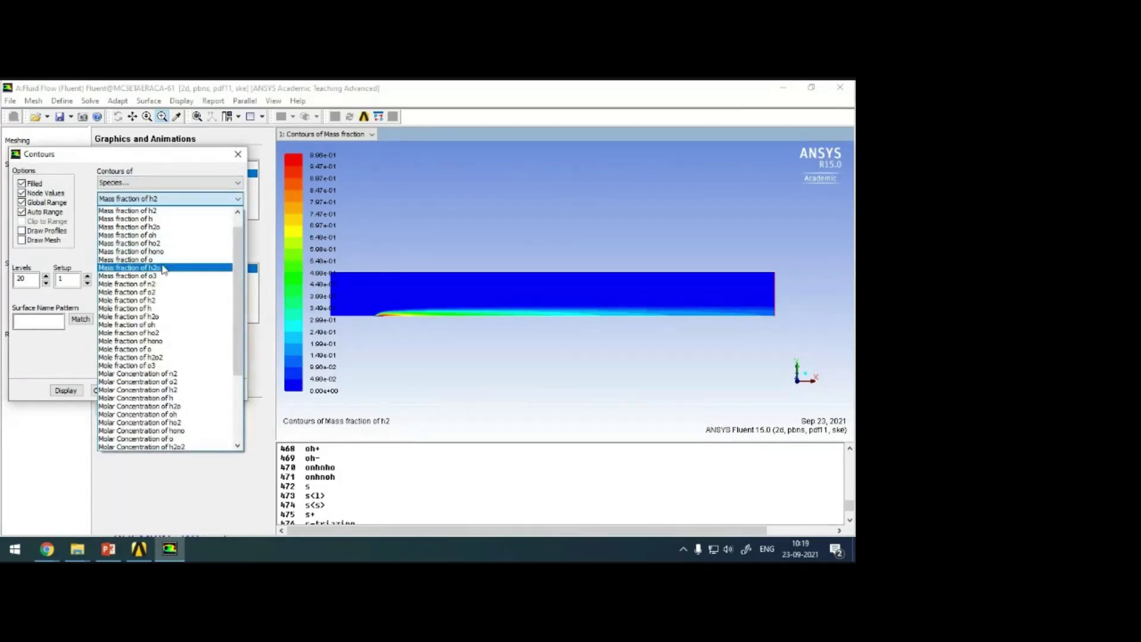
click(154, 317)
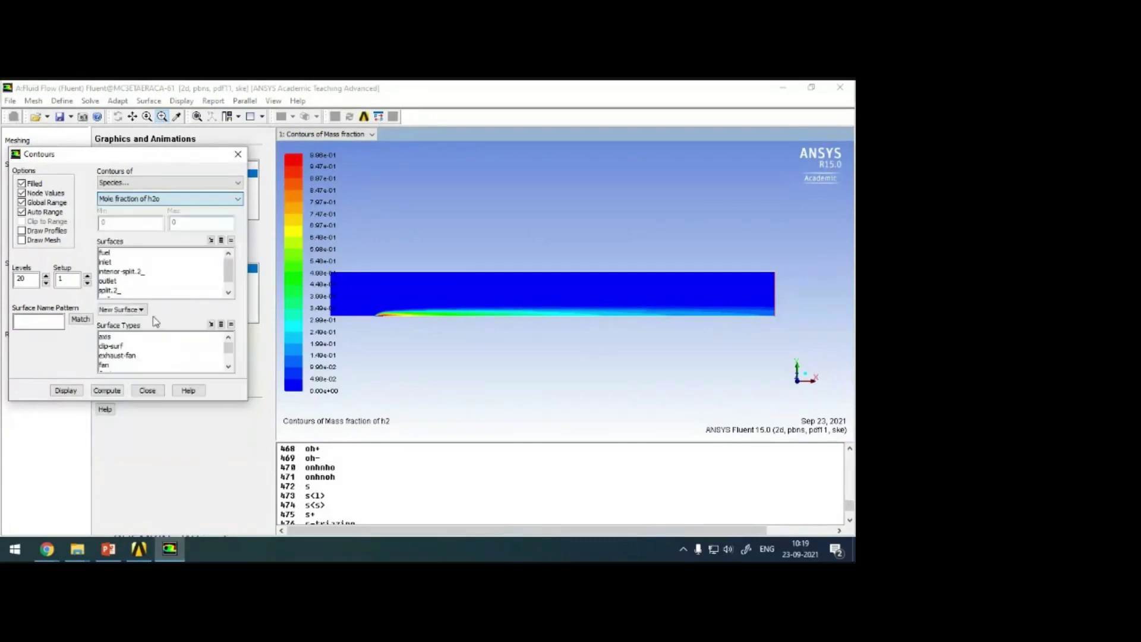
click(65, 391)
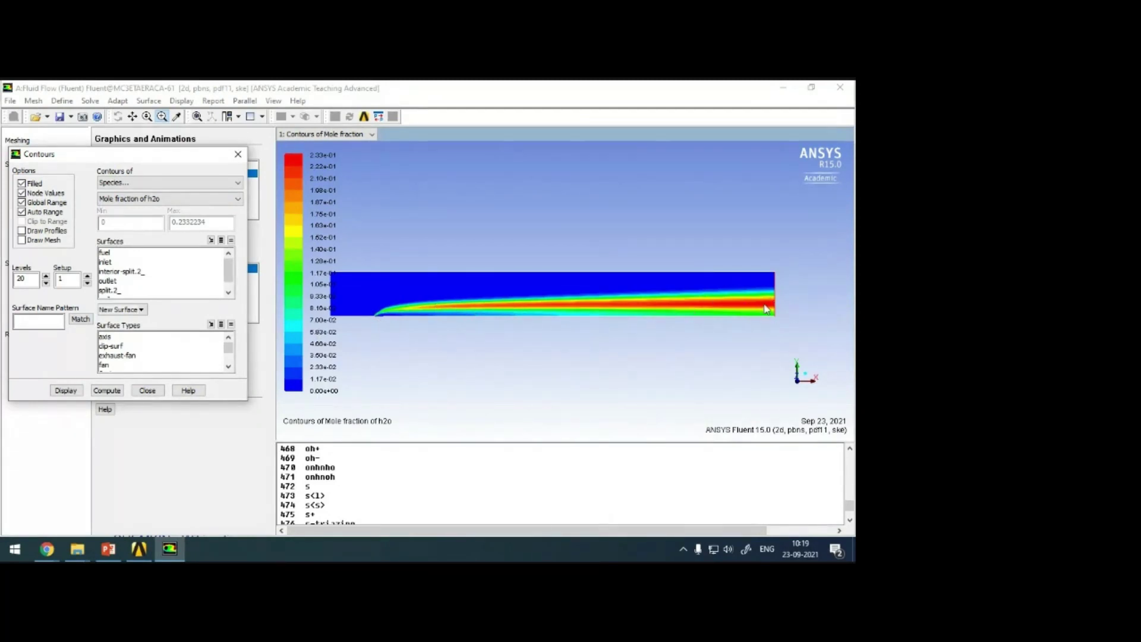
click(143, 198)
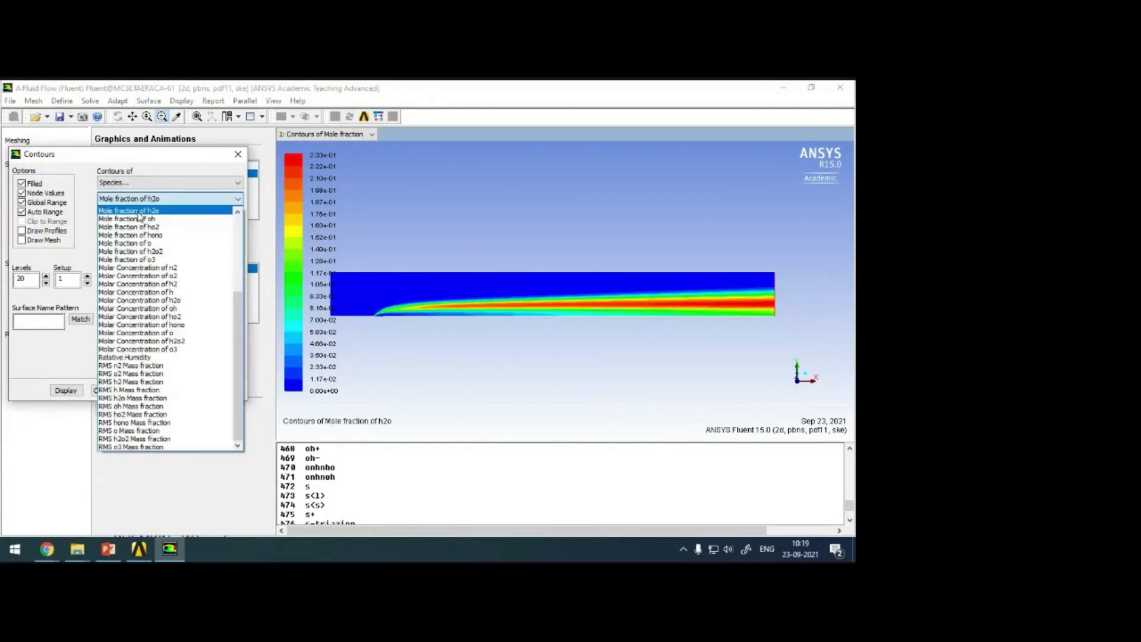
click(141, 219)
click(65, 391)
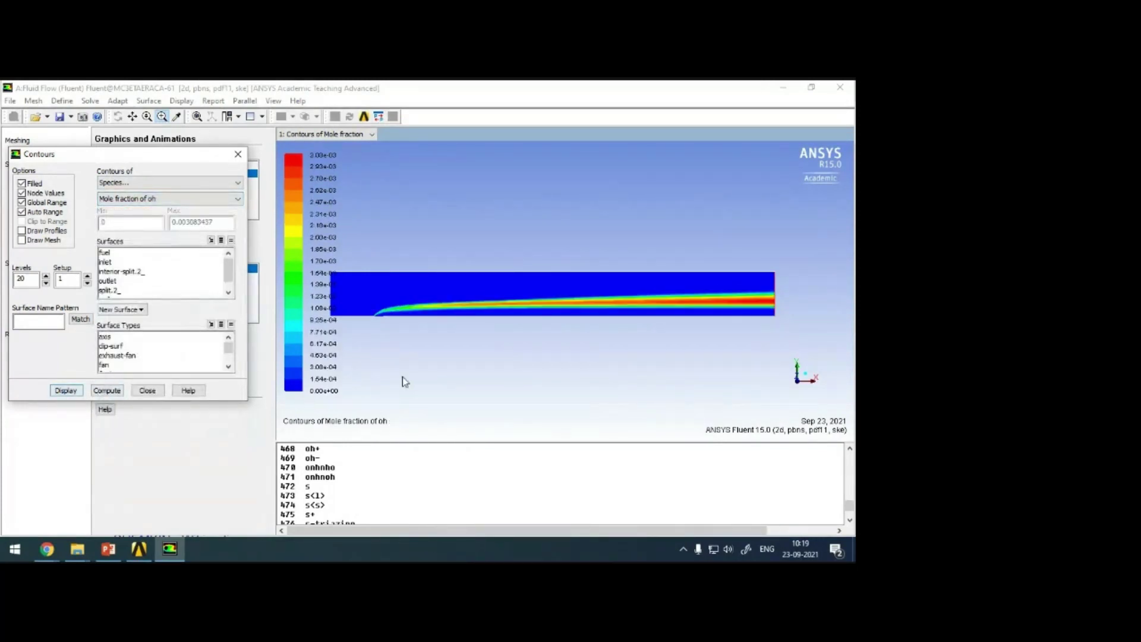